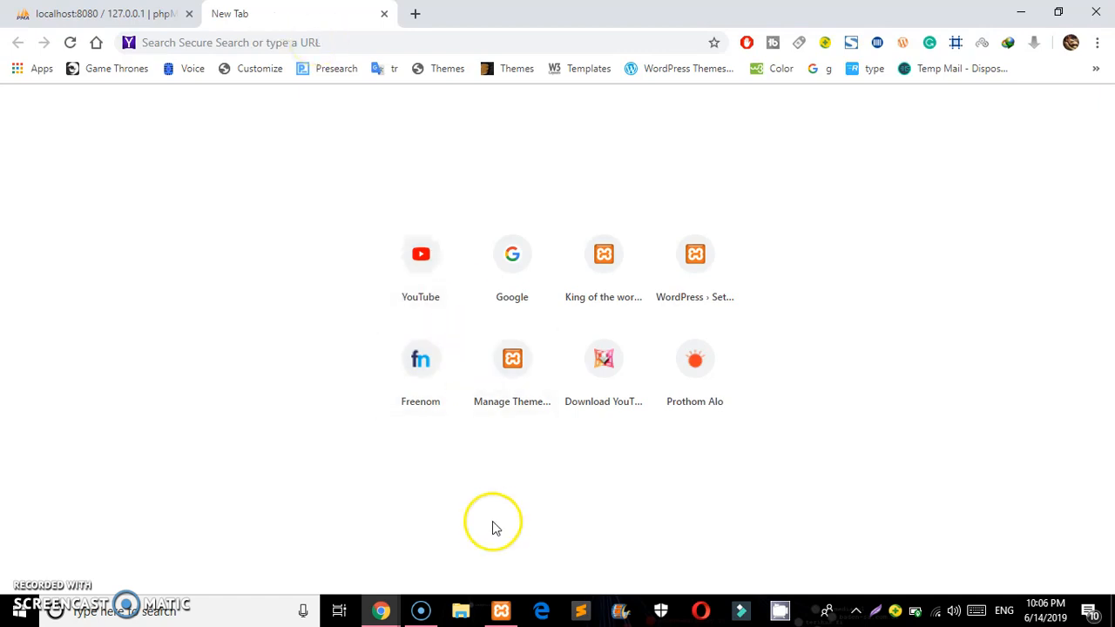
click(500, 610)
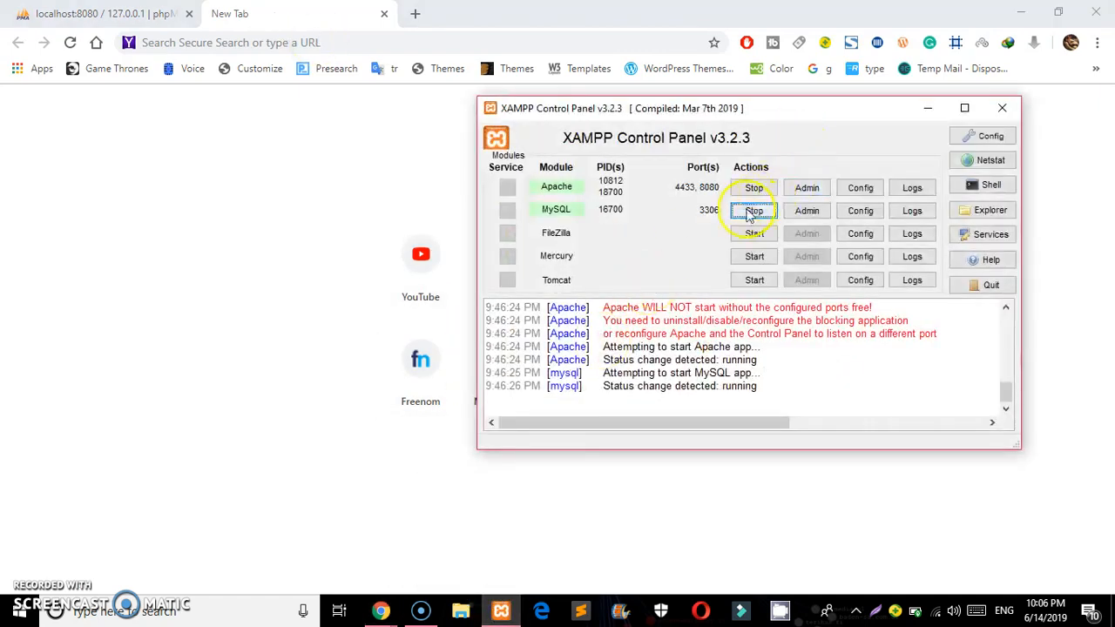
click(929, 110)
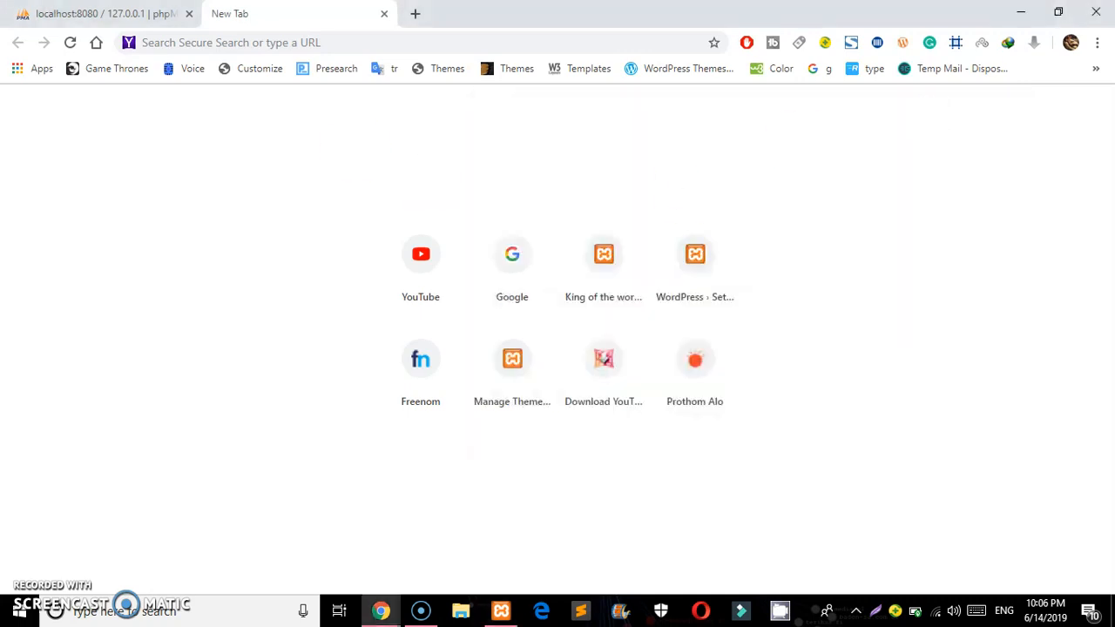
click(59, 15)
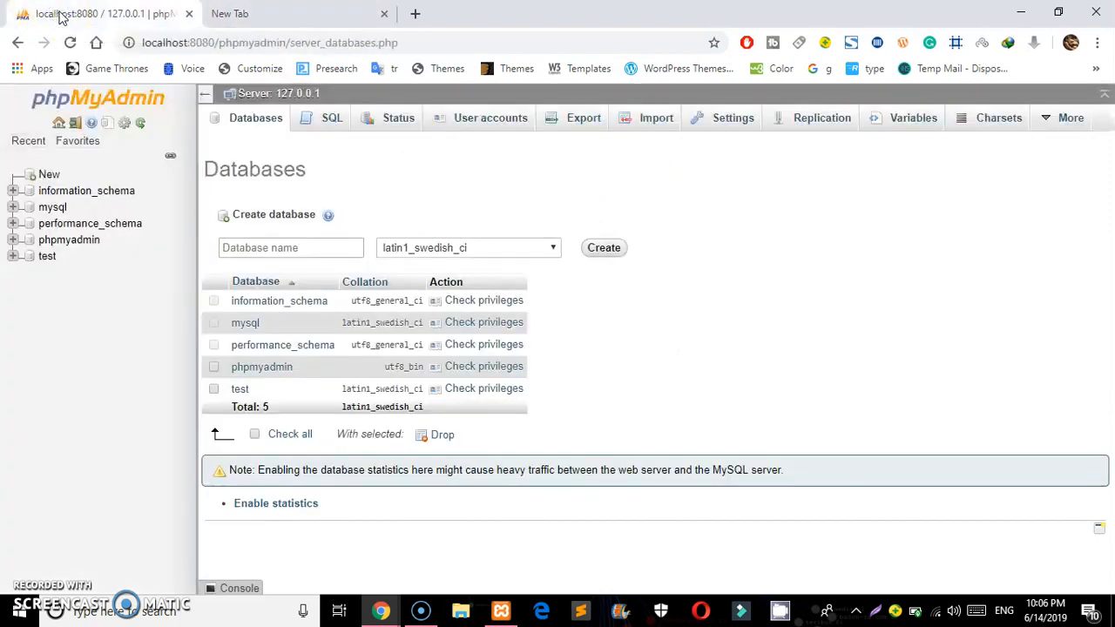
click(294, 15)
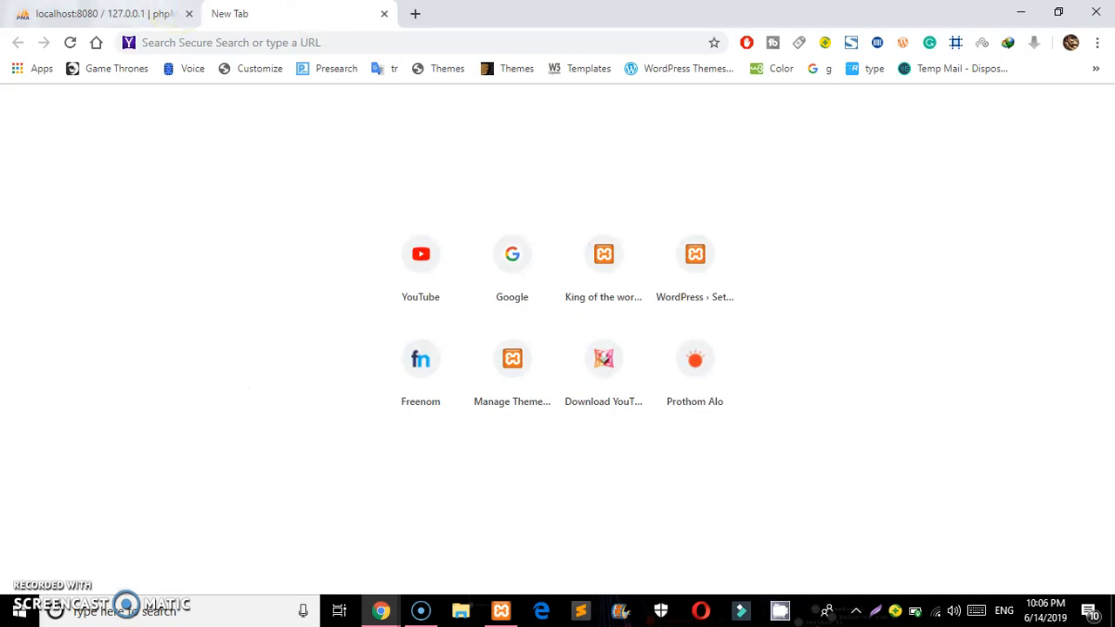
click(130, 14)
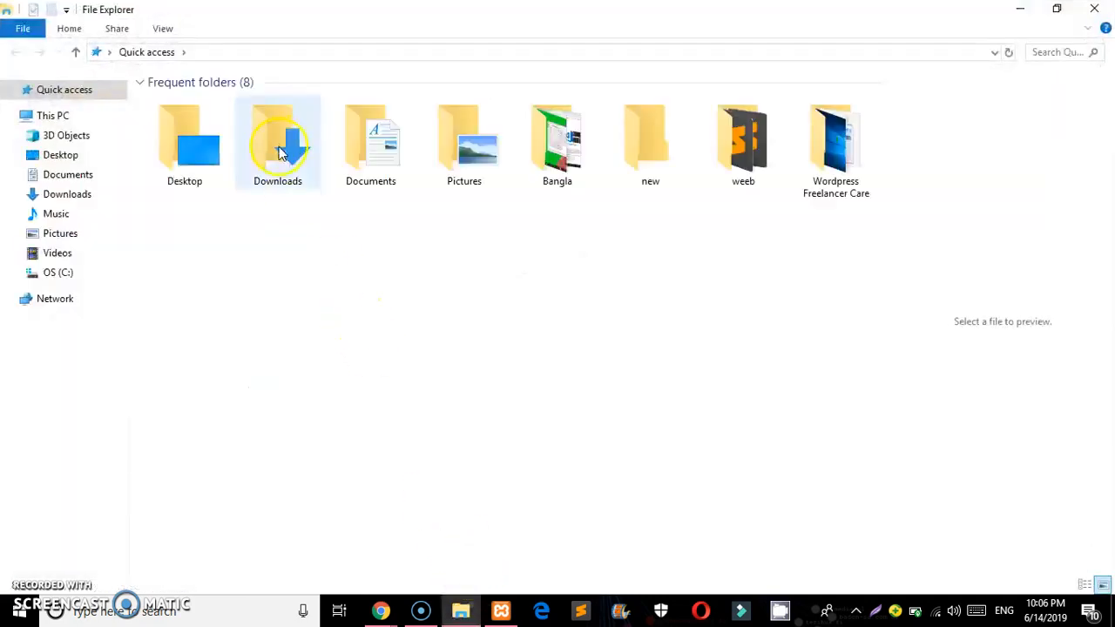
Browse to C:\xampp\htdocs, refresh it and check the wordpress folder beside nadim.com
click(54, 272)
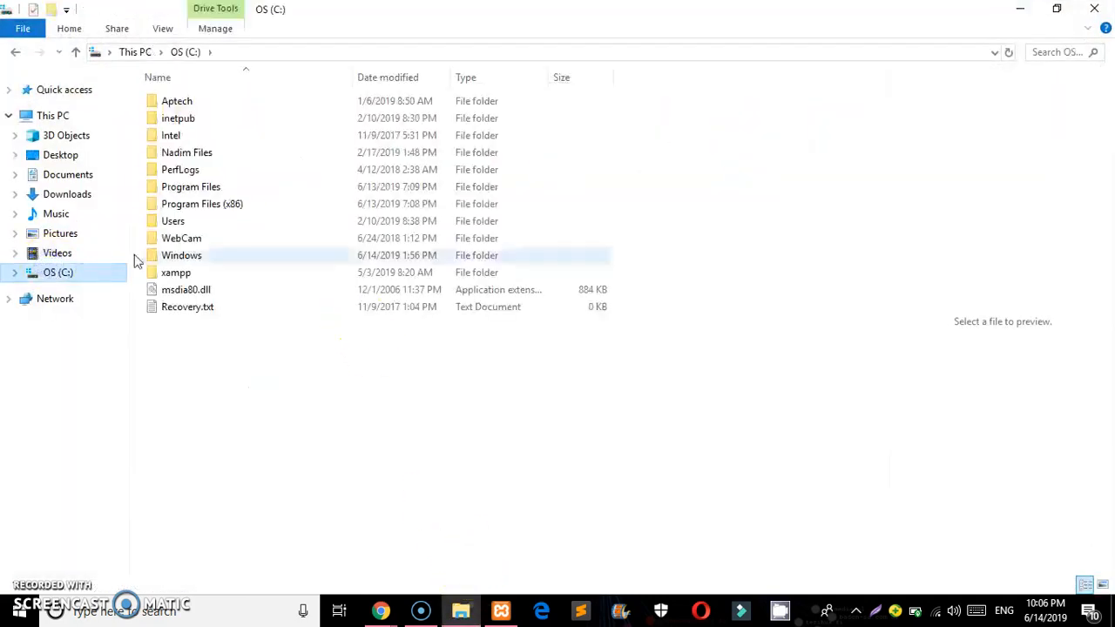
double_click(163, 277)
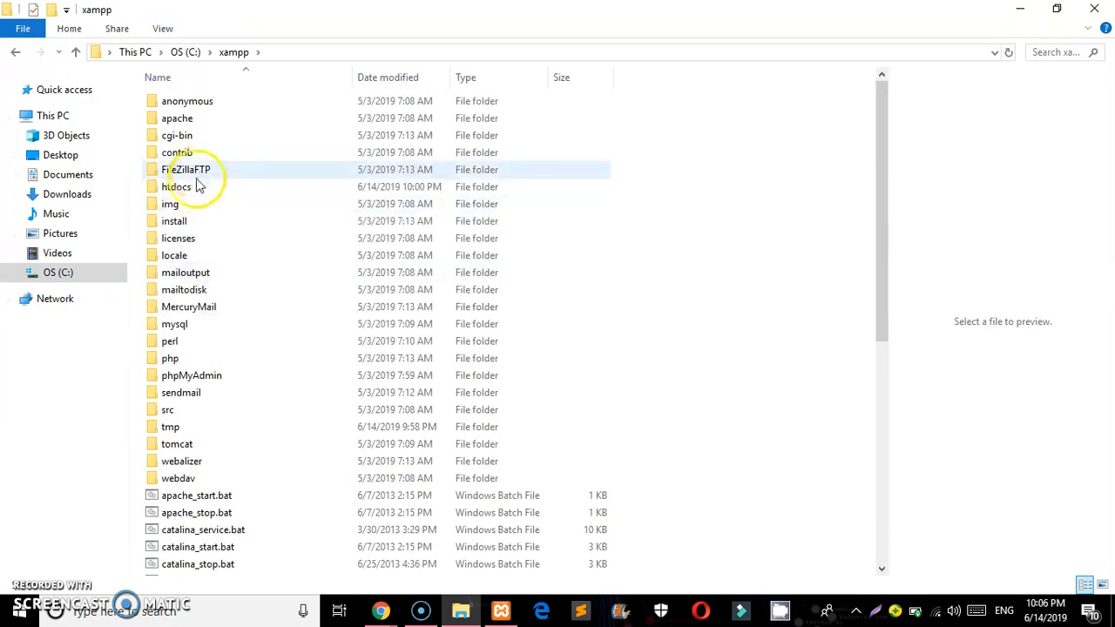
double_click(193, 188)
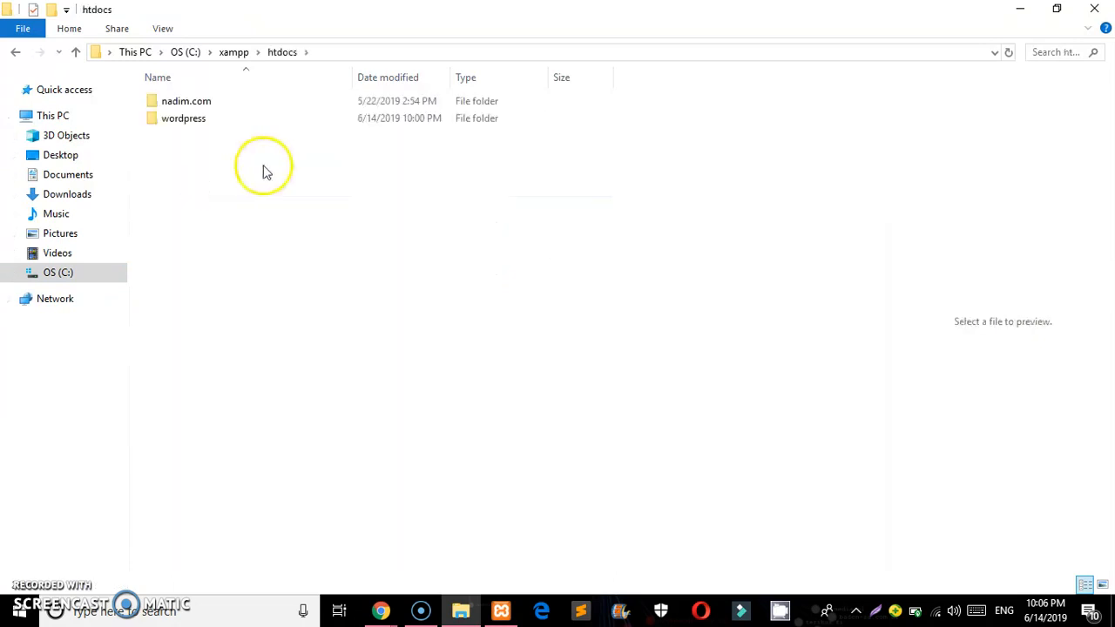
right_click(259, 148)
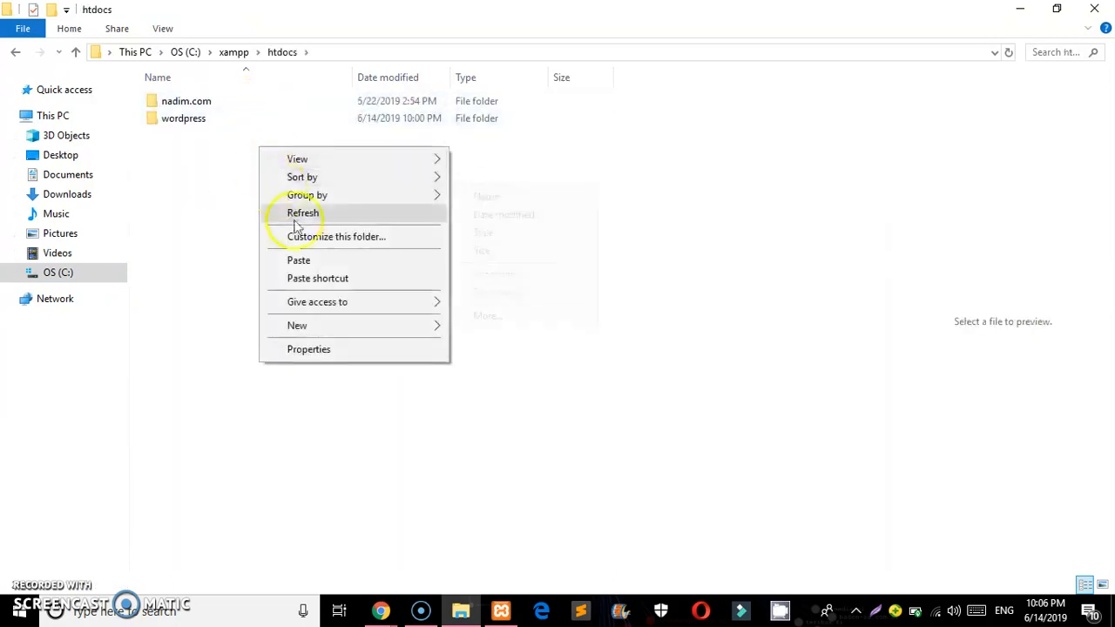
click(295, 222)
click(231, 125)
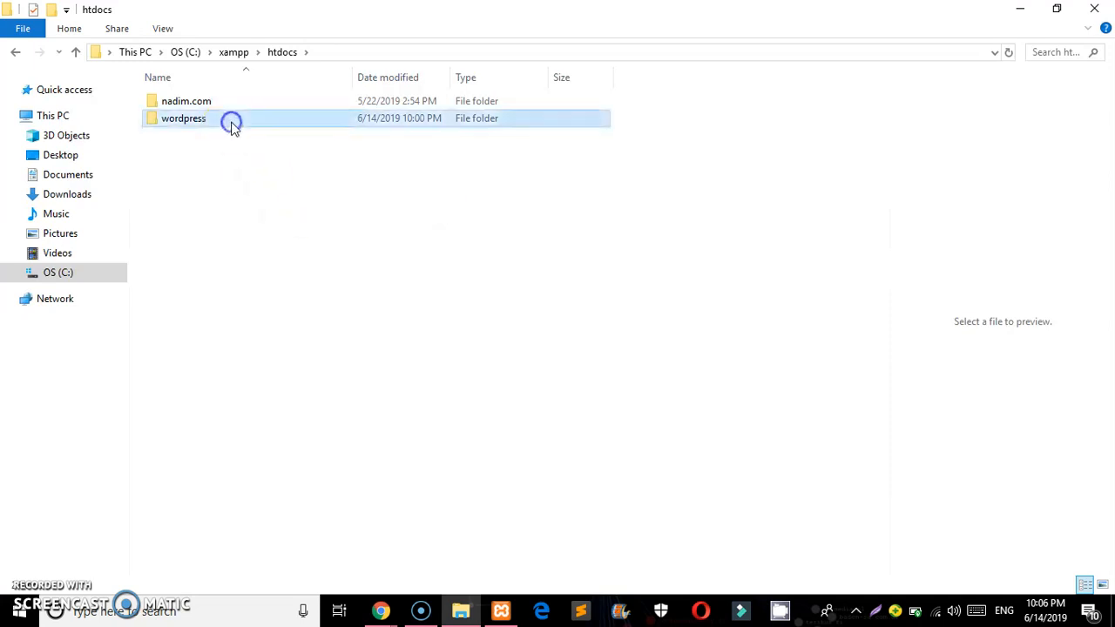
click(234, 154)
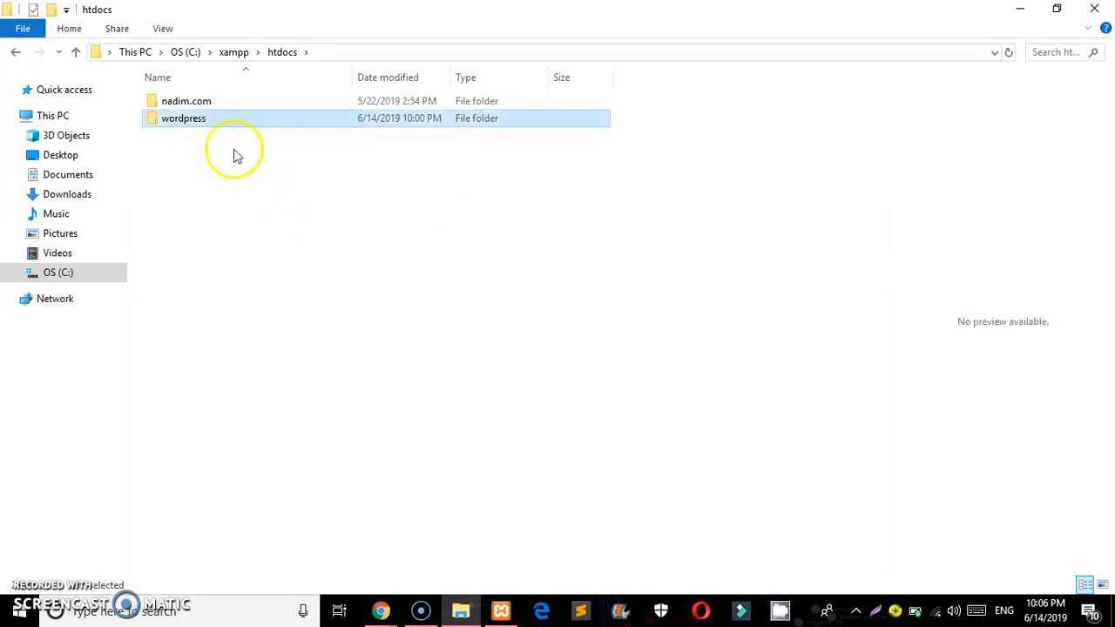
click(236, 109)
click(236, 139)
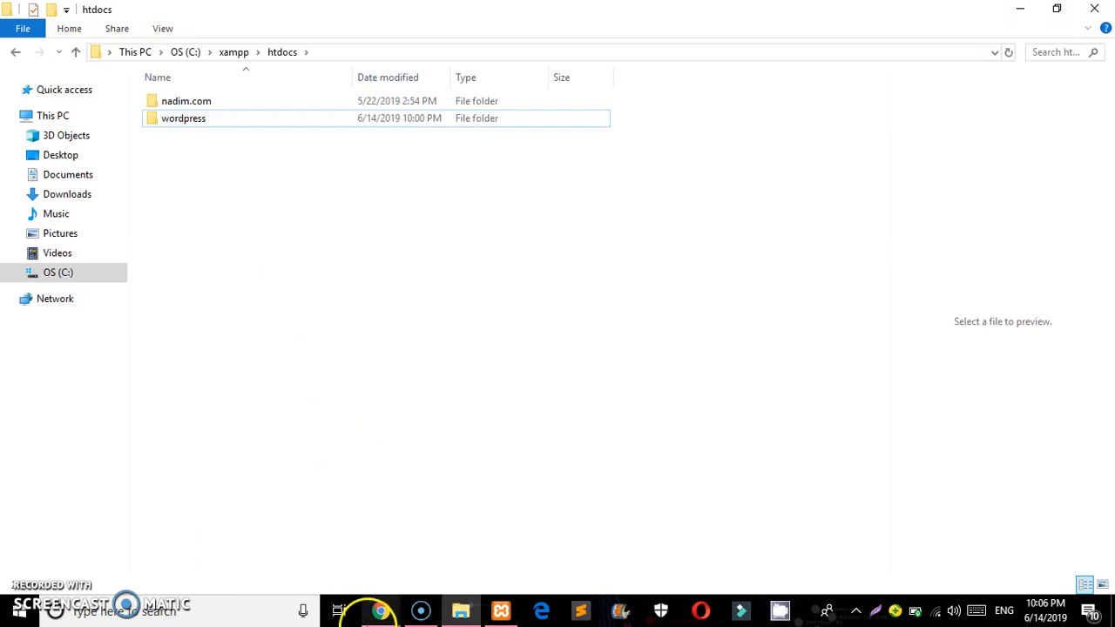
Check the phpMyAdmin page address in Chrome, then go to the blank new tab
mouse_move(378, 612)
click(310, 536)
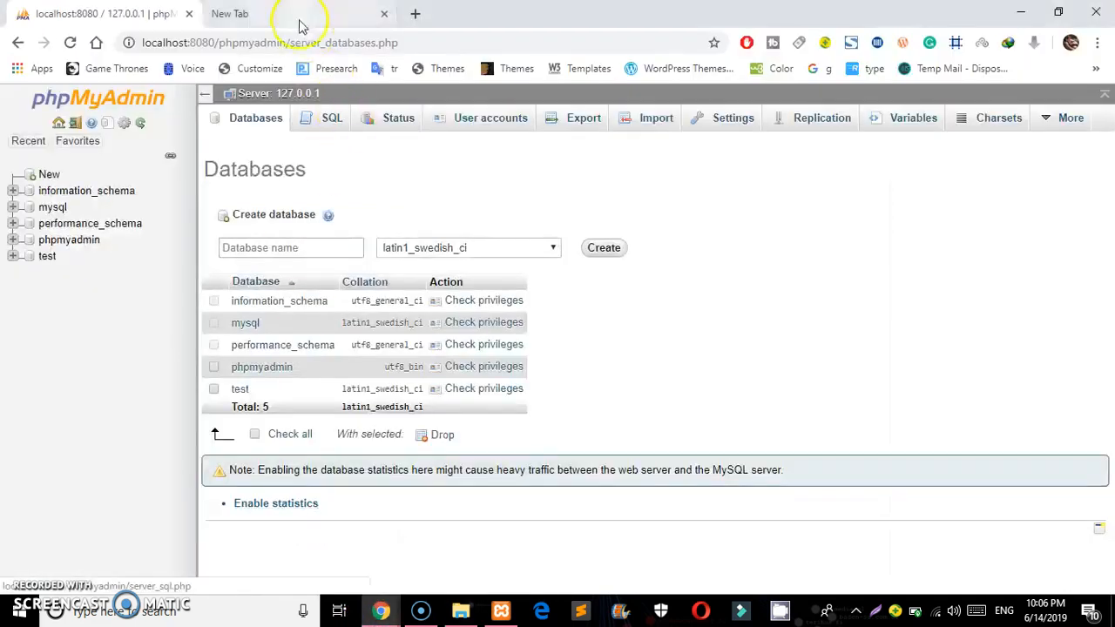
double_click(434, 42)
click(435, 42)
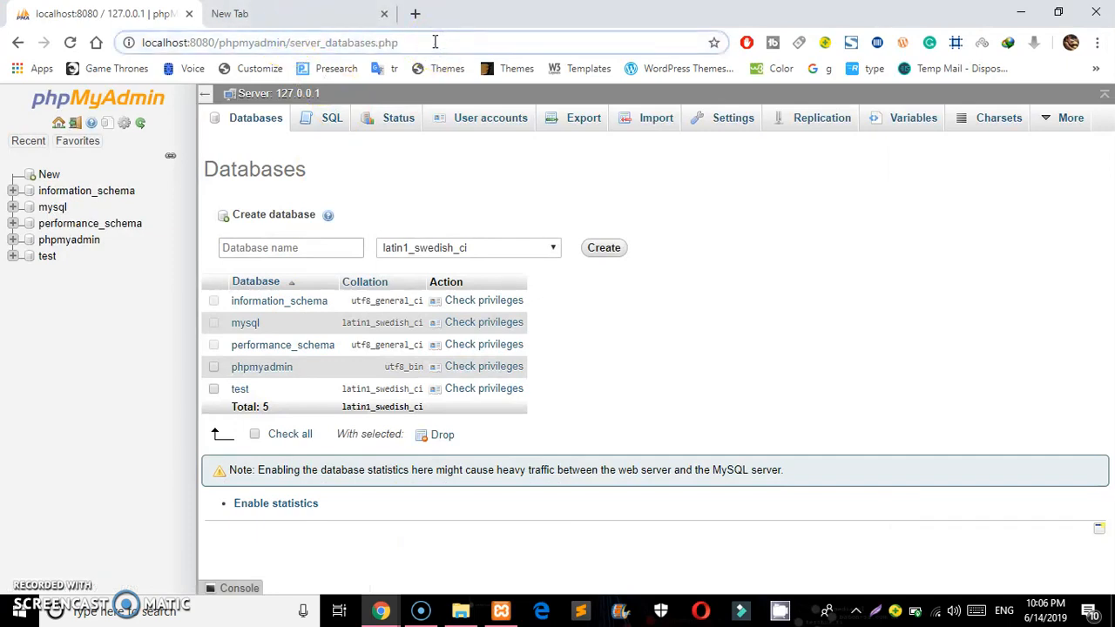
click(306, 18)
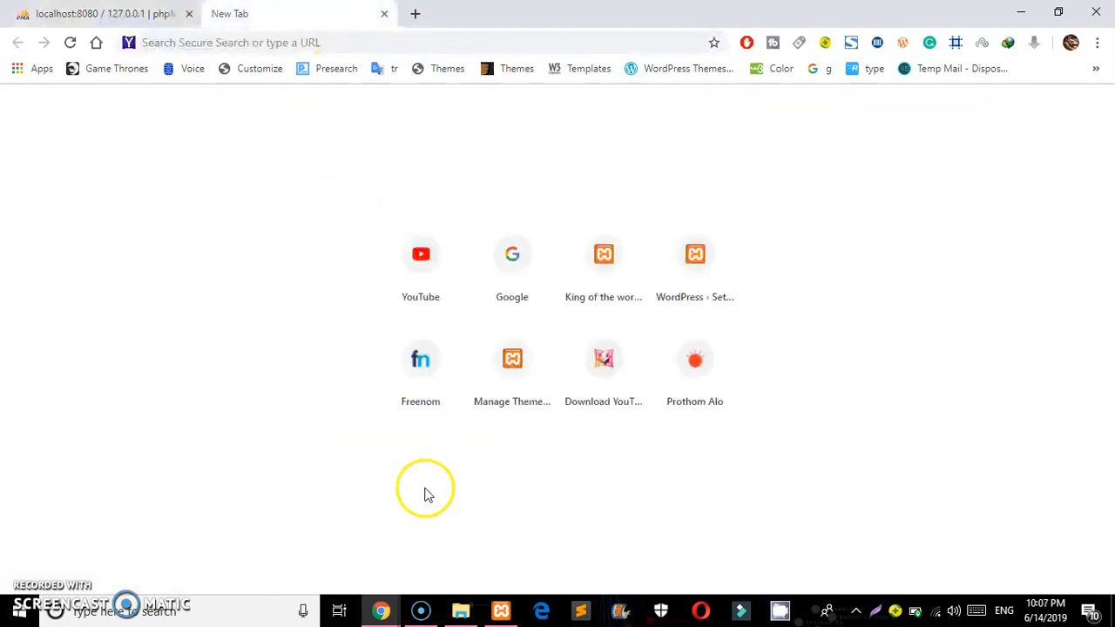
Return to the htdocs window and look over the wordpress folder again
click(460, 613)
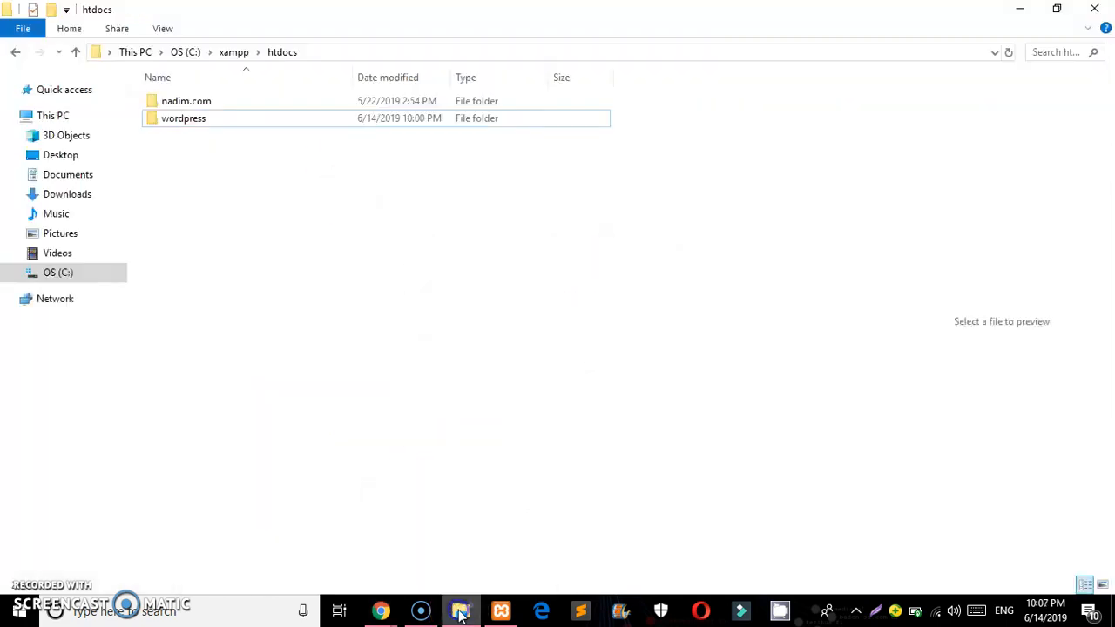
click(213, 121)
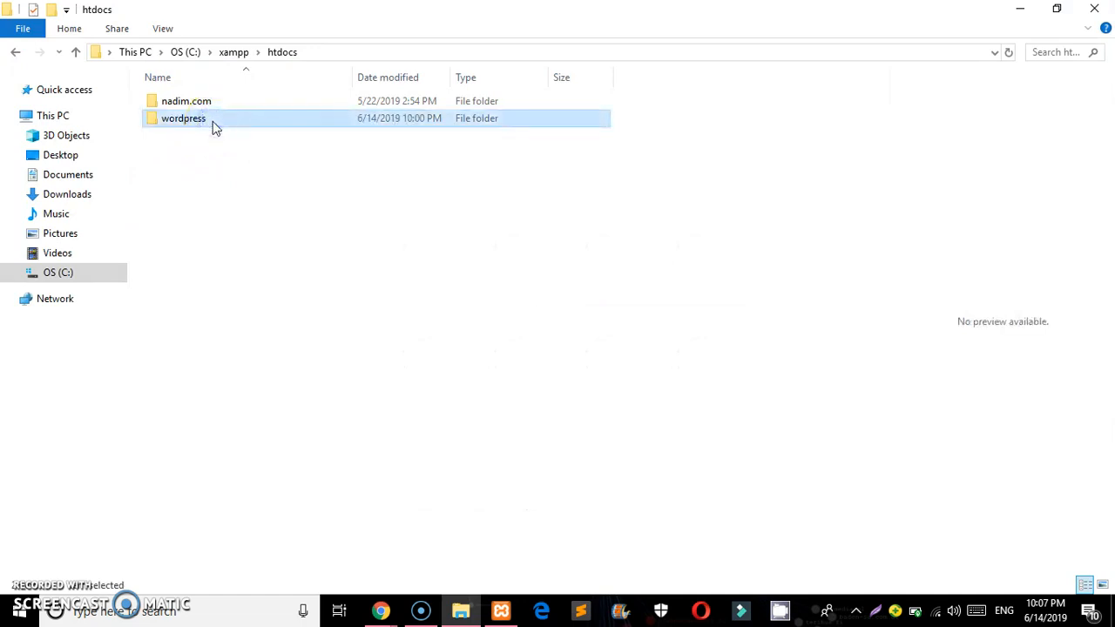
click(219, 175)
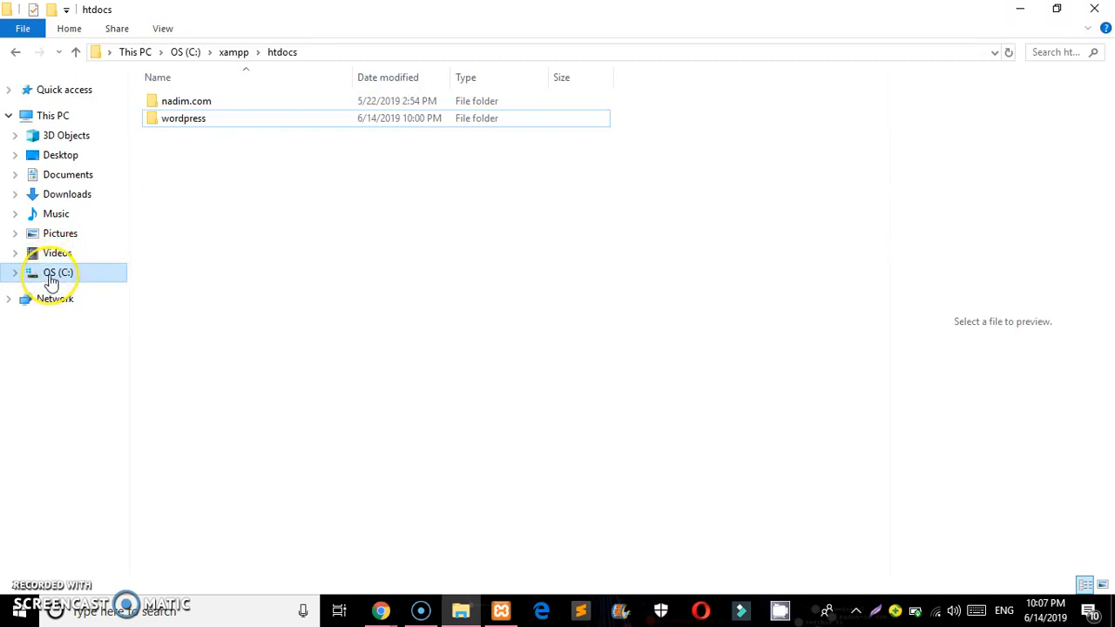
Rename the wordpress folder in Downloads > FireShot to 'wordpresse'
click(55, 190)
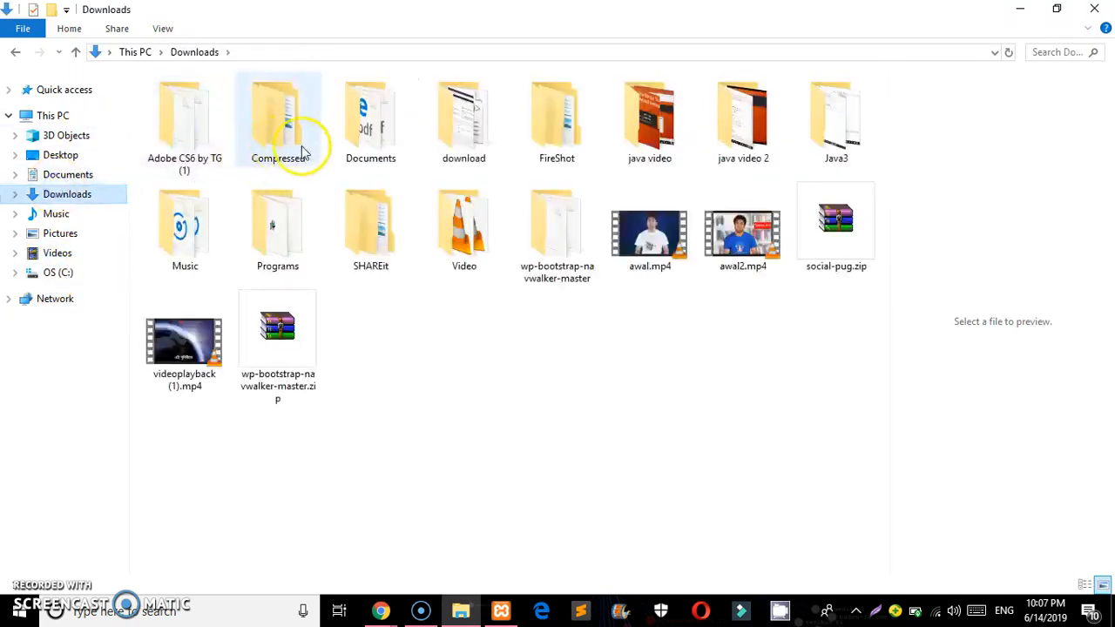
double_click(531, 91)
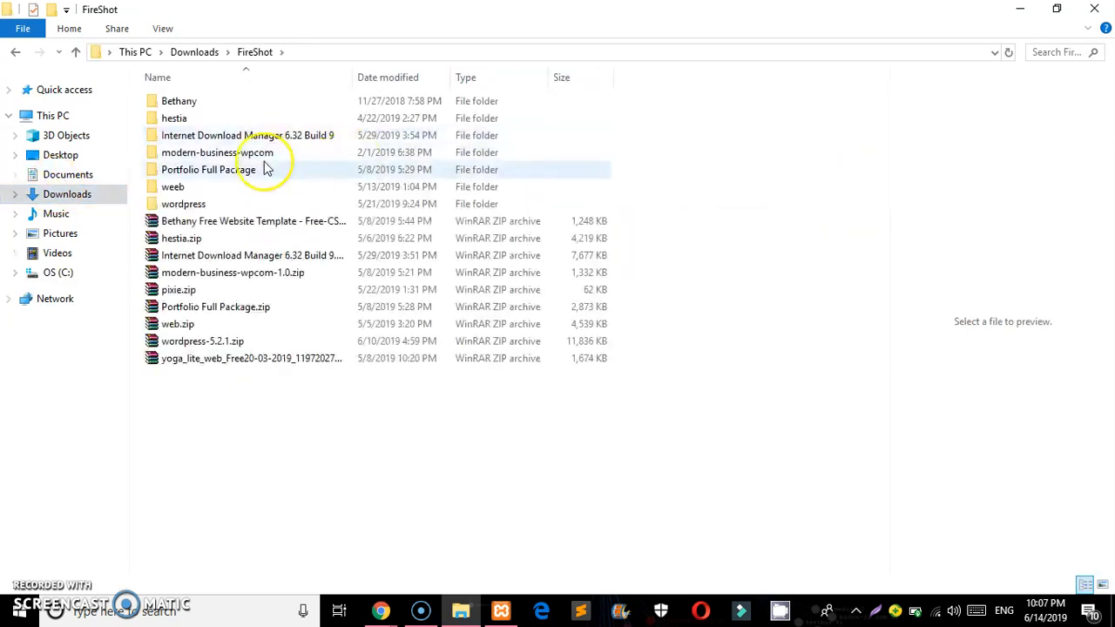
click(199, 205)
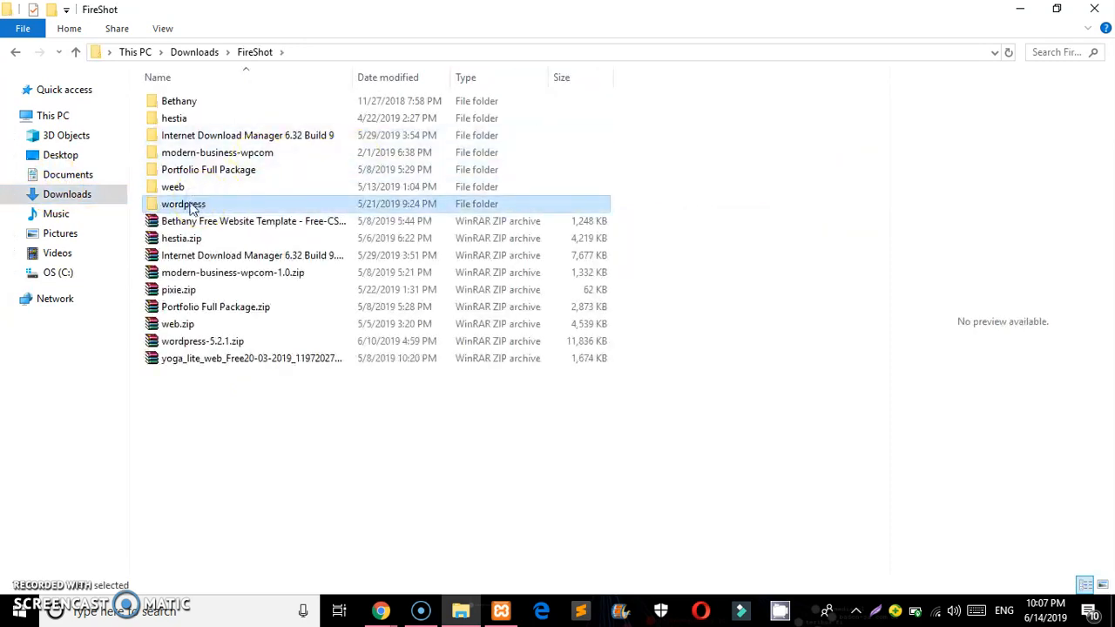
click(188, 203)
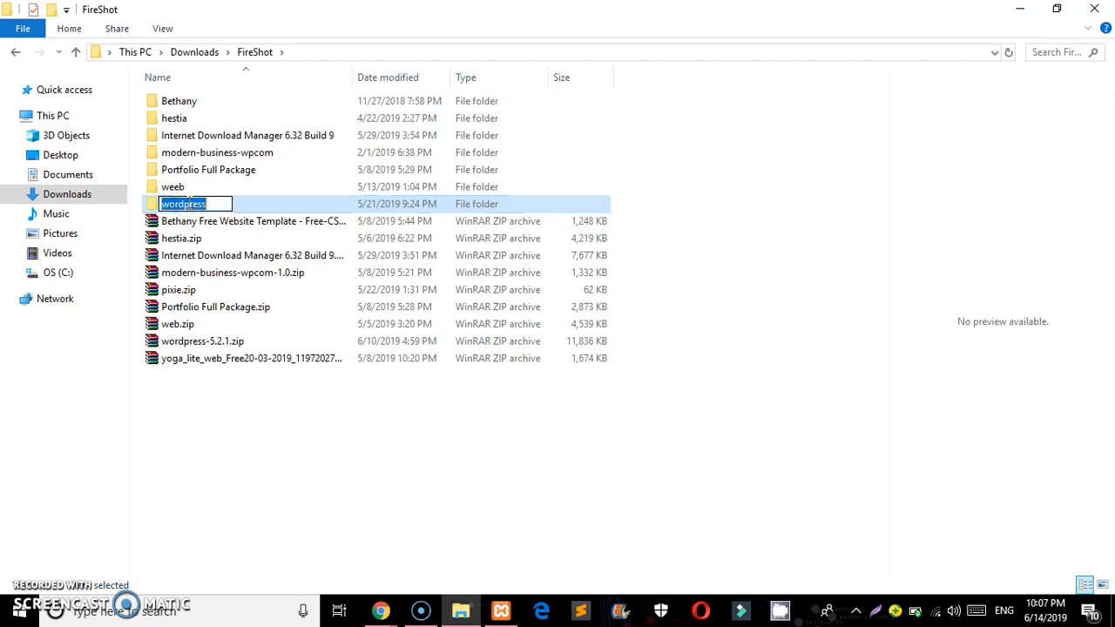
click(213, 203)
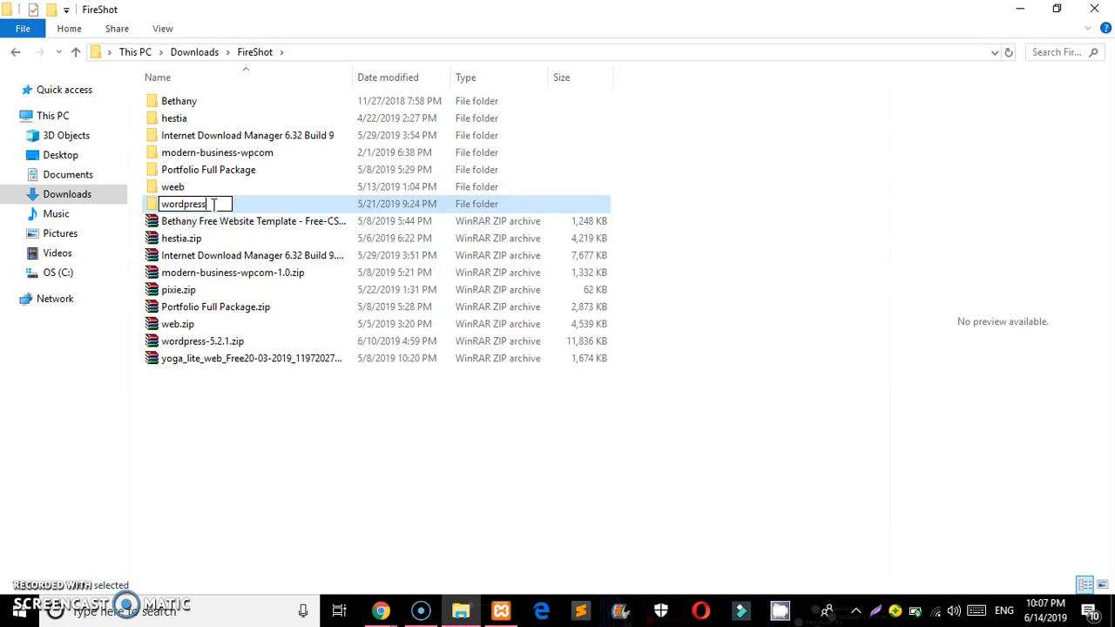
click(269, 404)
click(242, 208)
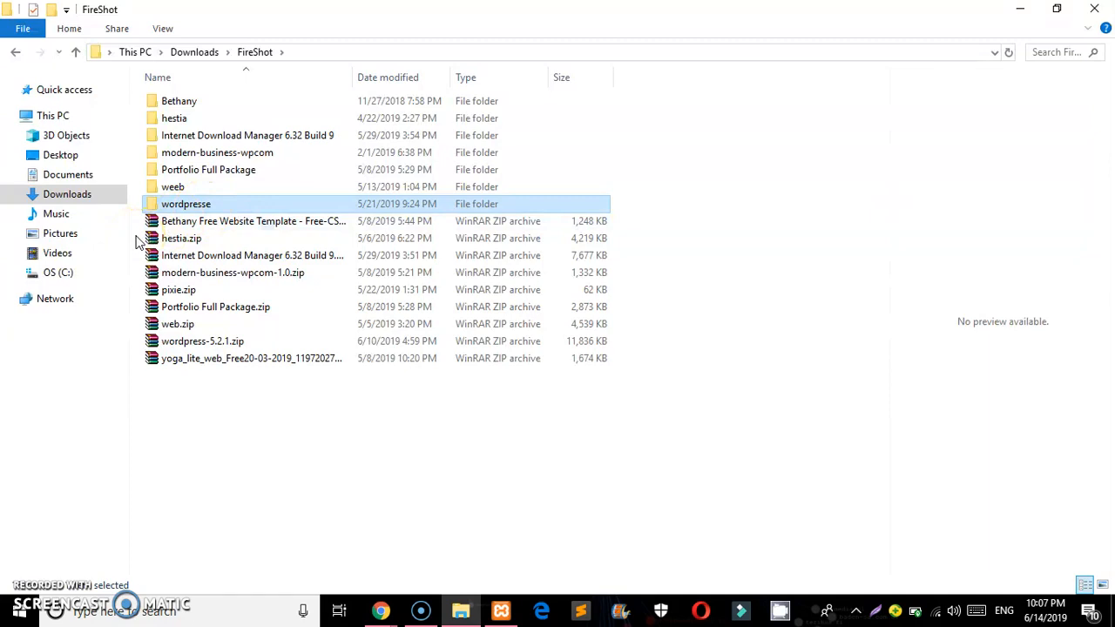
Browse back to the C:\xampp\htdocs folder
click(58, 273)
double_click(224, 275)
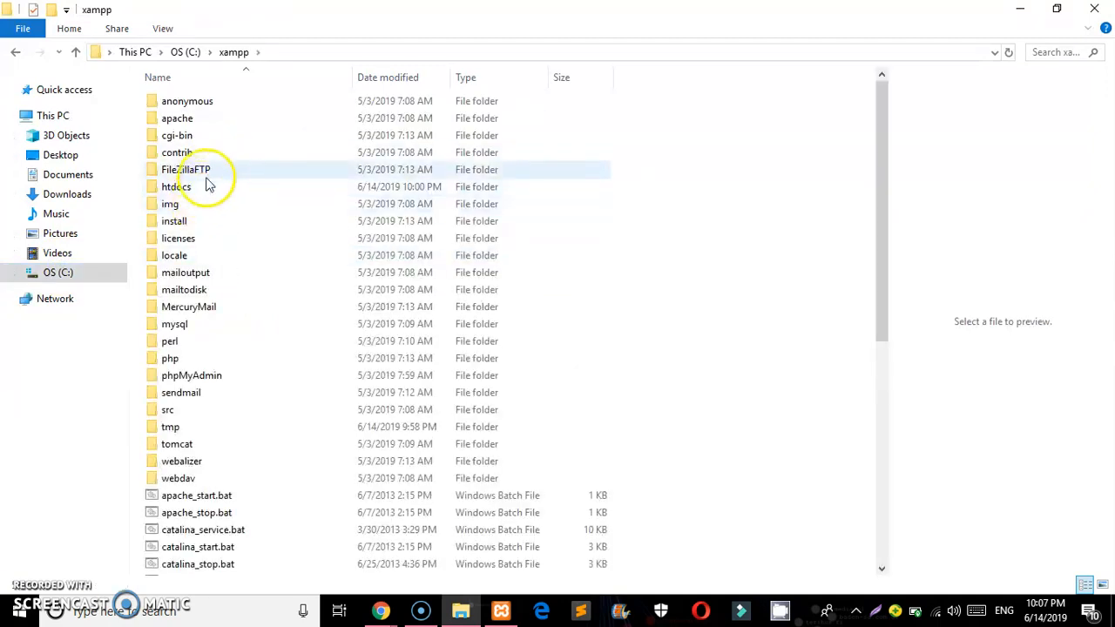
double_click(203, 186)
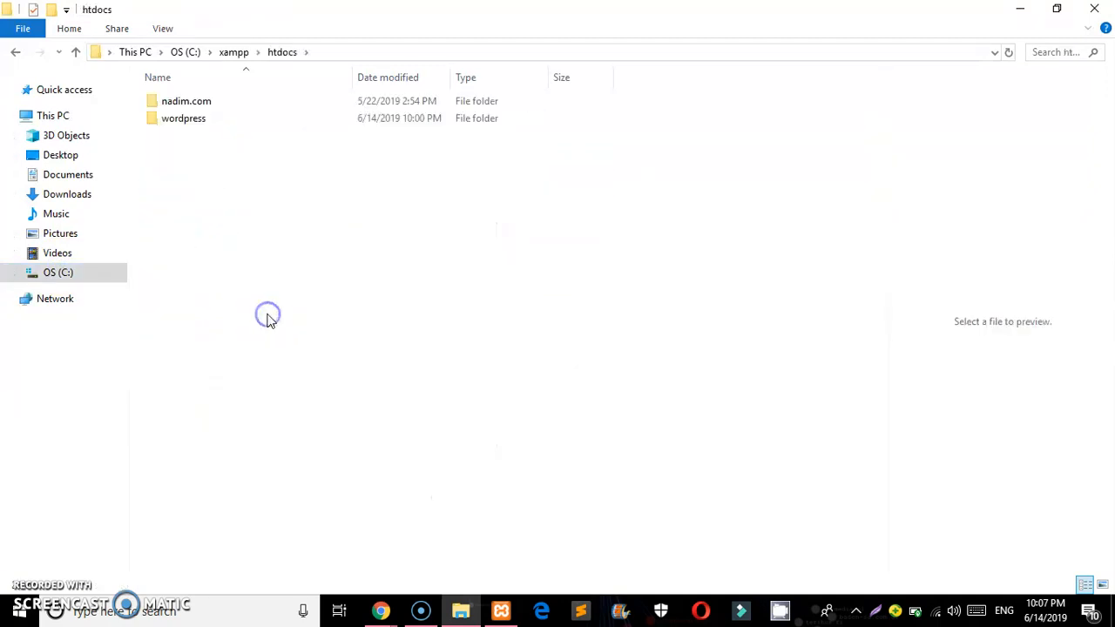
Paste the copied FireShot folder into htdocs and bring Chrome forward while it copies
key(ctrl+v)
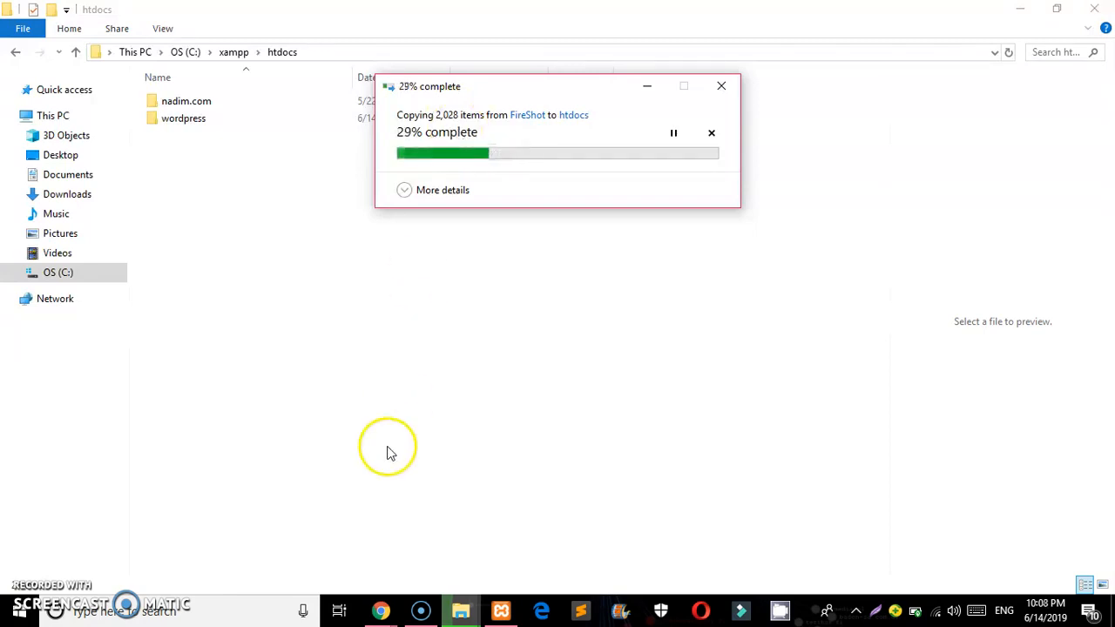
click(370, 601)
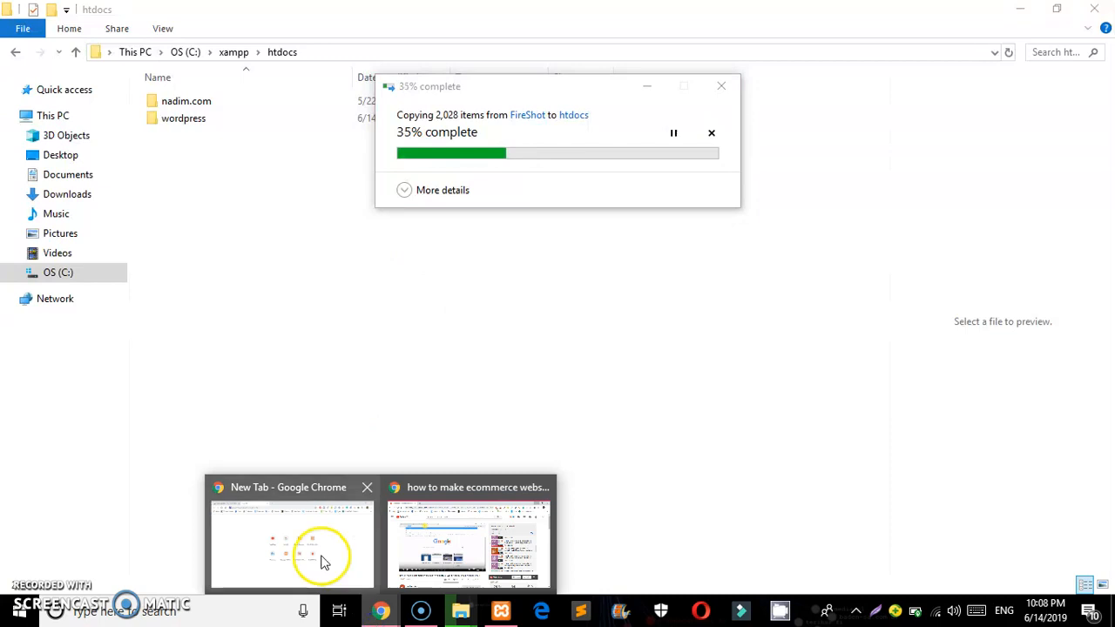
click(319, 557)
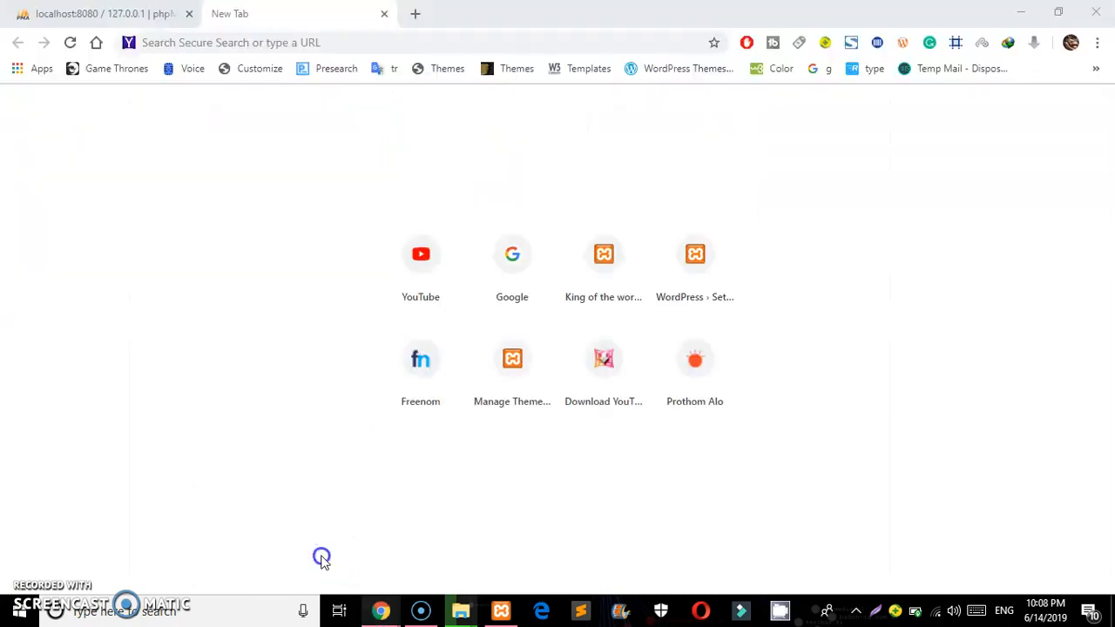
Load localhost:8080/wordpress in the browser
click(321, 42)
text(lo)
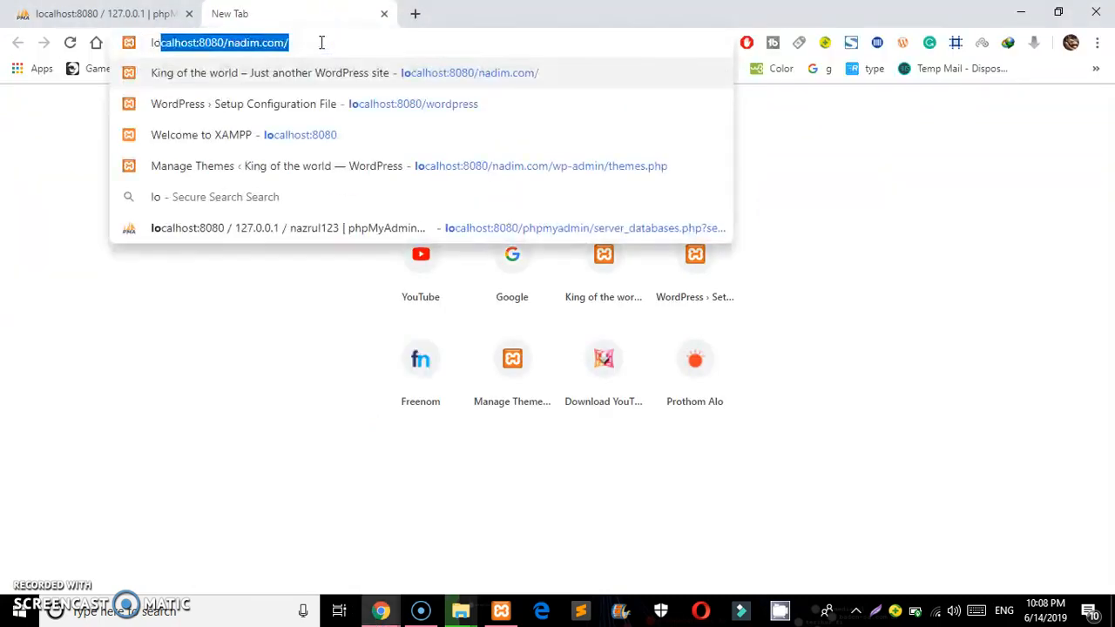
key(Right)
key(BackSpace)
key(BackSpace)
key(BackSpace)
key(BackSpace)
key(BackSpace)
key(BackSpace)
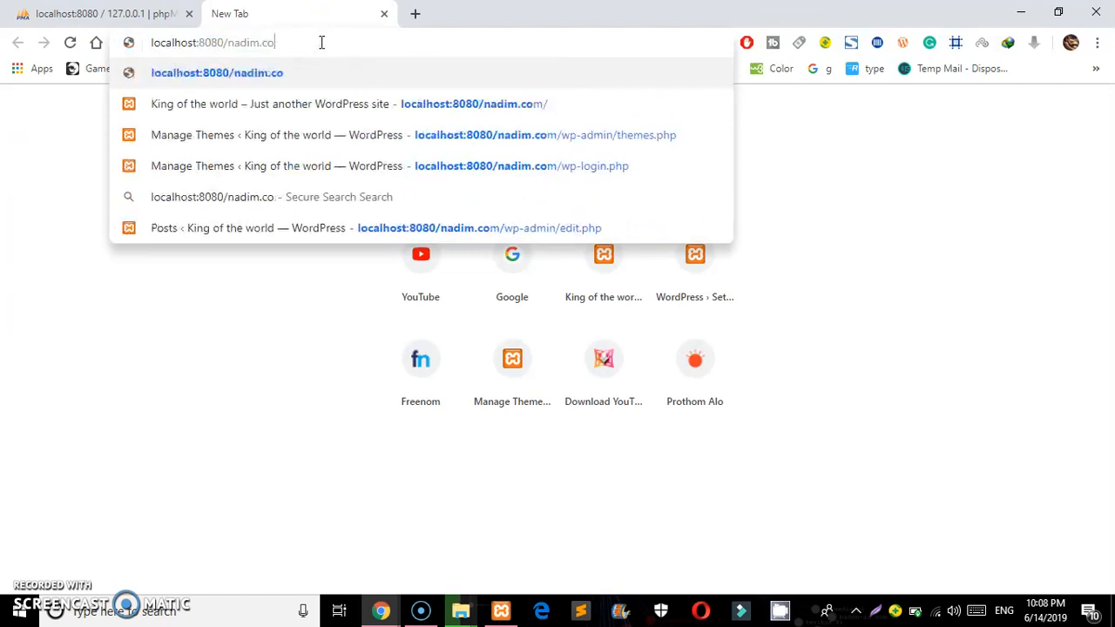
key(BackSpace)
key(BackSpace)
key(BackSpace)
key(BackSpace)
text(w)
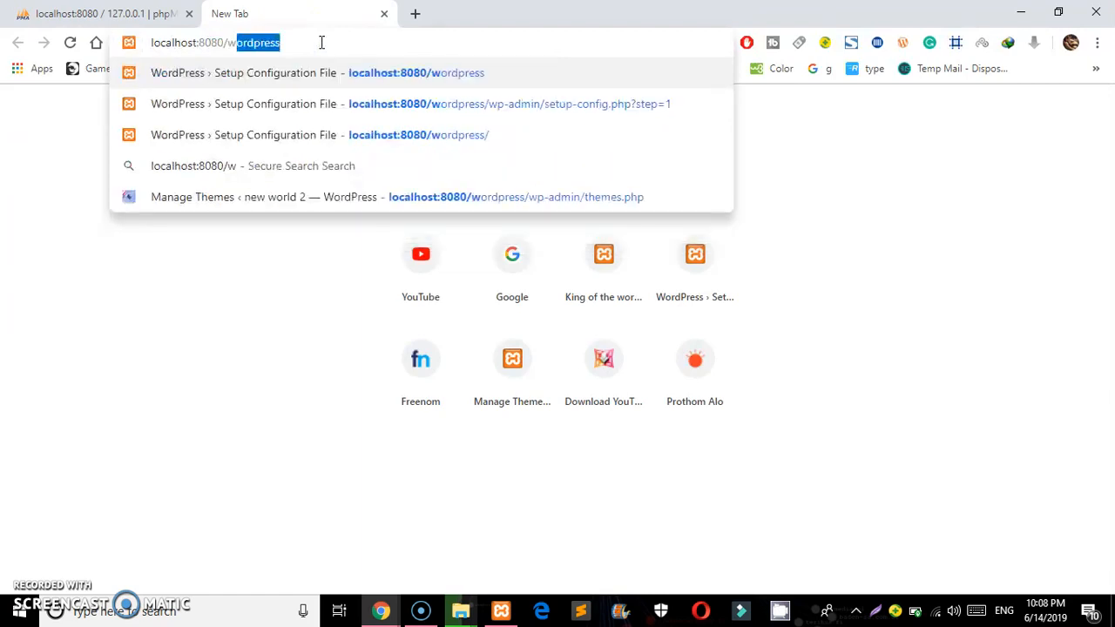
key(Return)
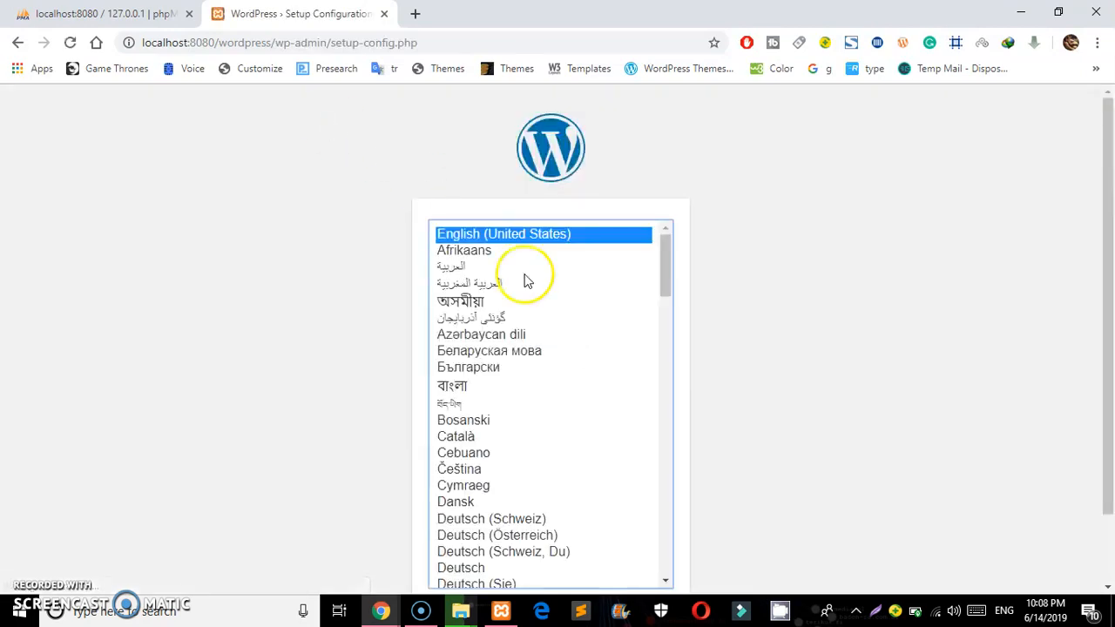
Keep English (United States) as the setup language and continue to the database details page
drag(1106, 291, 1099, 444)
click(646, 545)
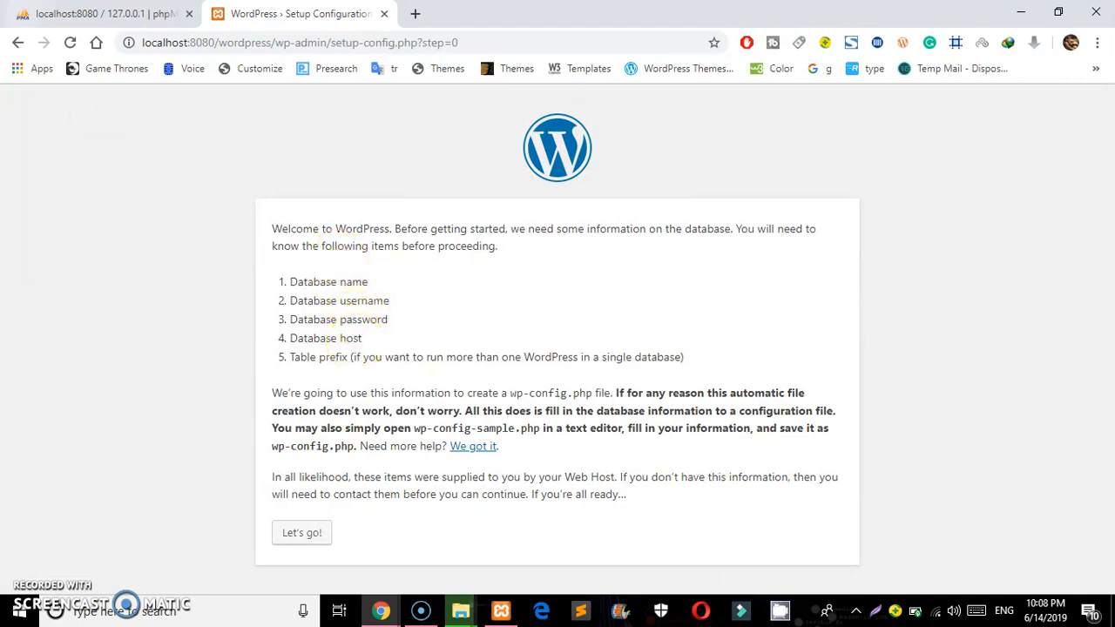
click(166, 13)
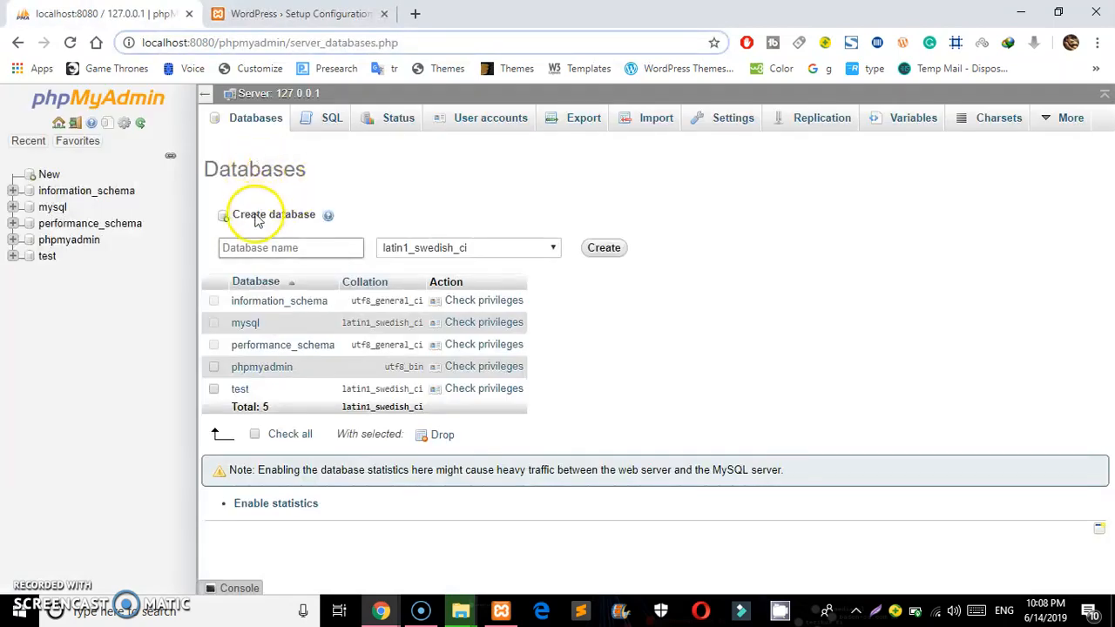
Enter 'nadim' as the new database name and create the database
click(257, 219)
click(259, 219)
click(255, 246)
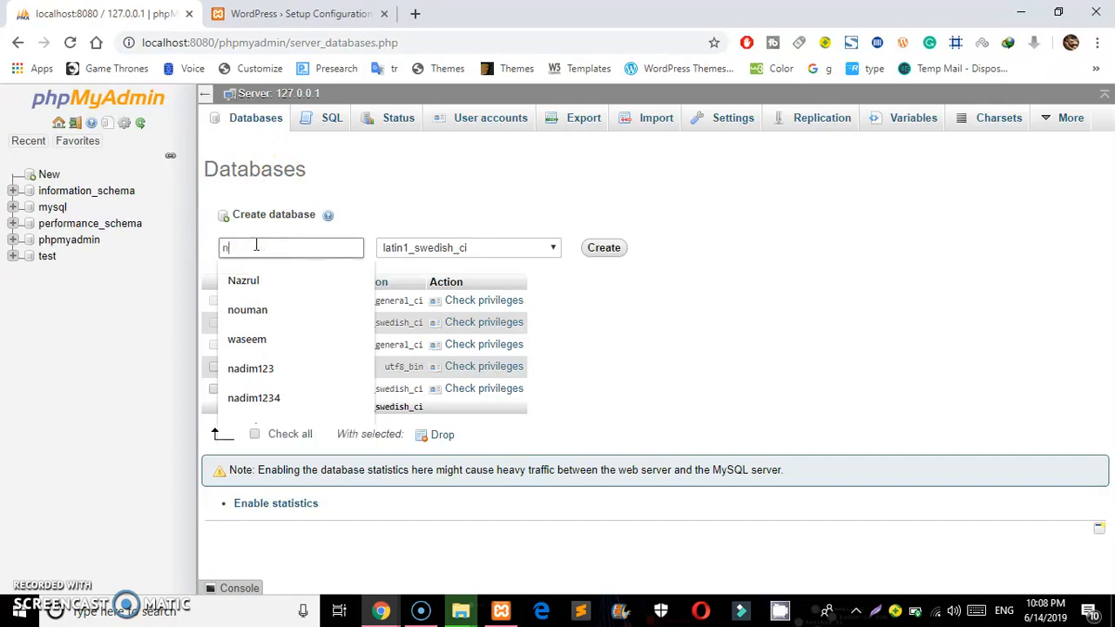
text(nadim)
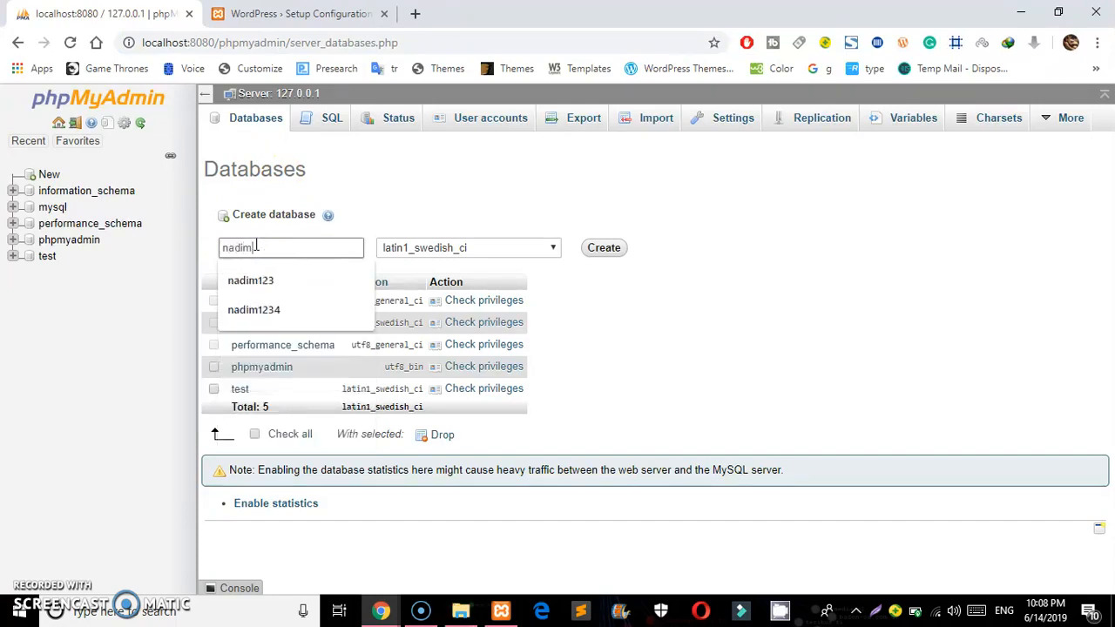
click(399, 202)
click(592, 252)
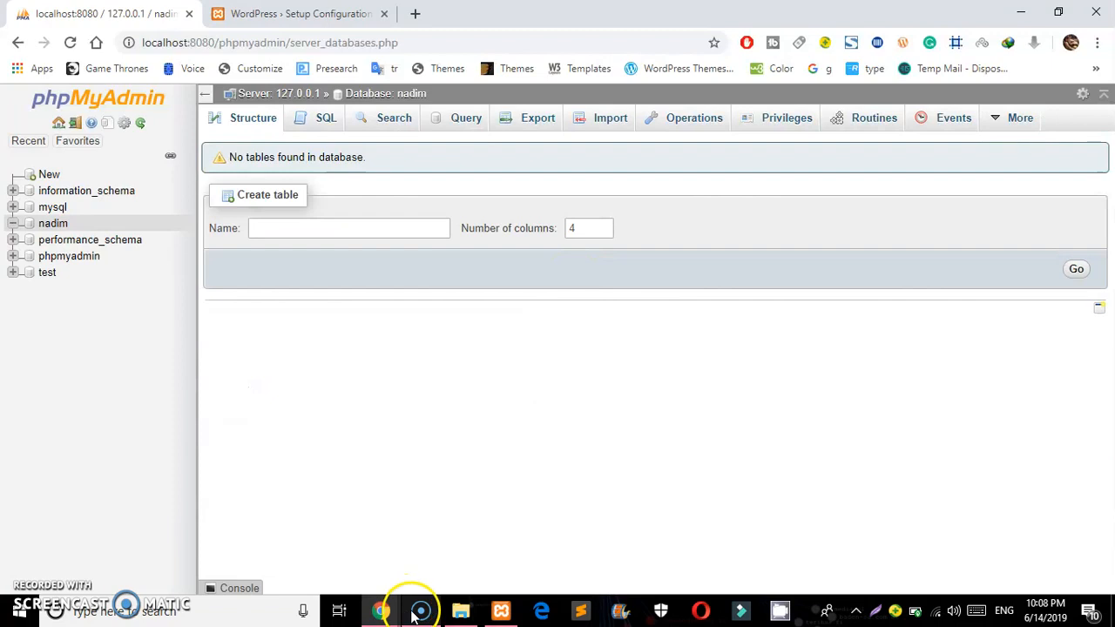
mouse_move(418, 611)
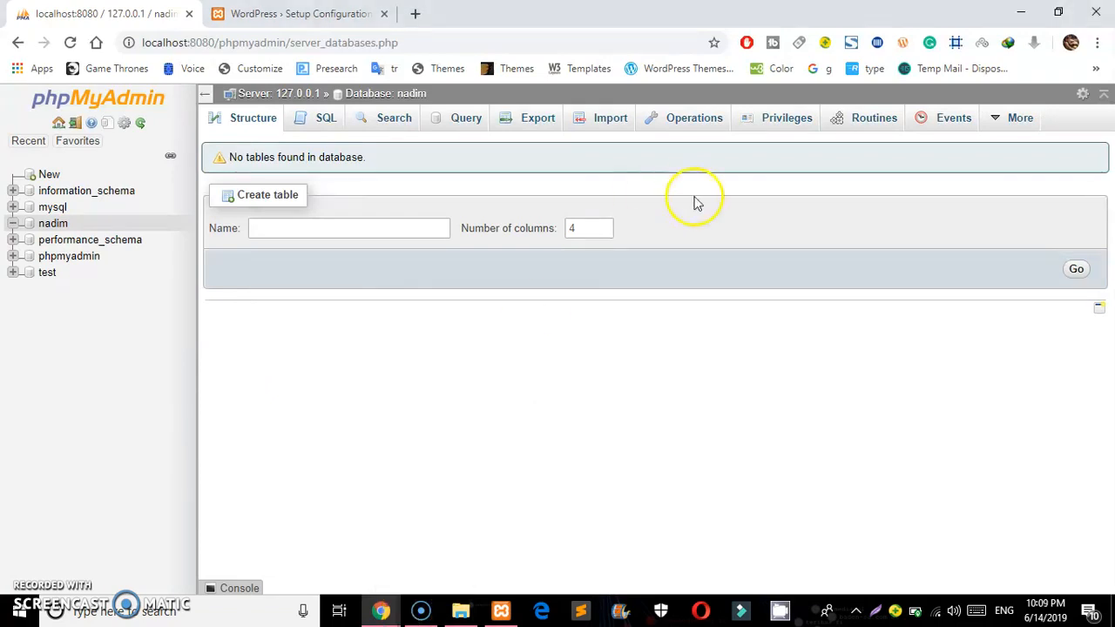
From nadim's Privileges, add a user account with a user name and Host set to Local
click(778, 122)
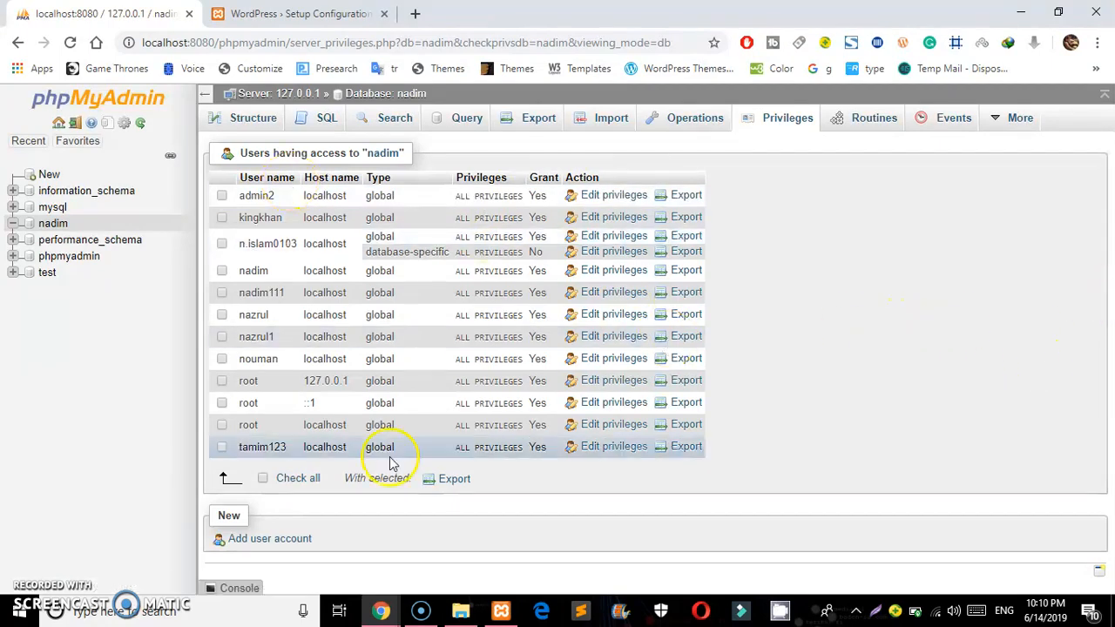
click(288, 538)
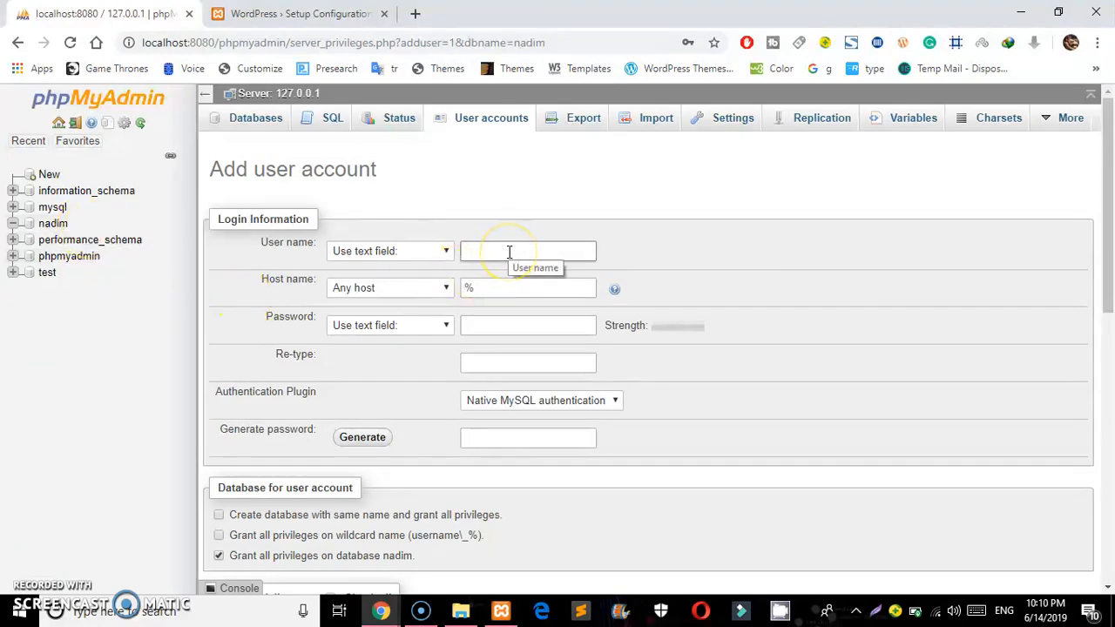
text(admin)
click(398, 290)
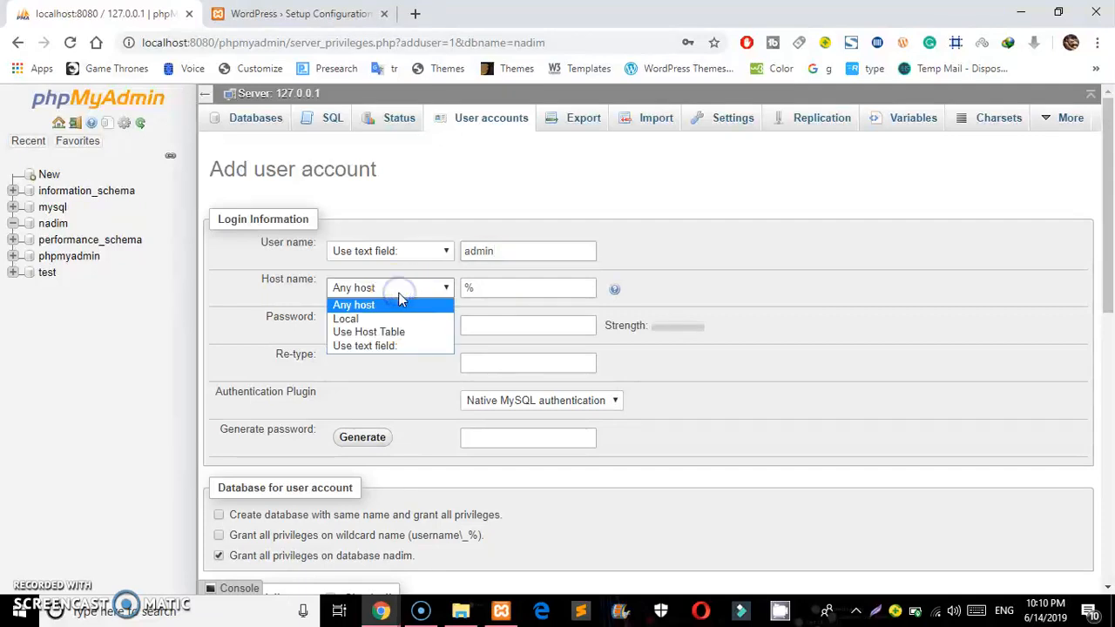
click(385, 319)
Enter the account password and its confirmation
click(485, 327)
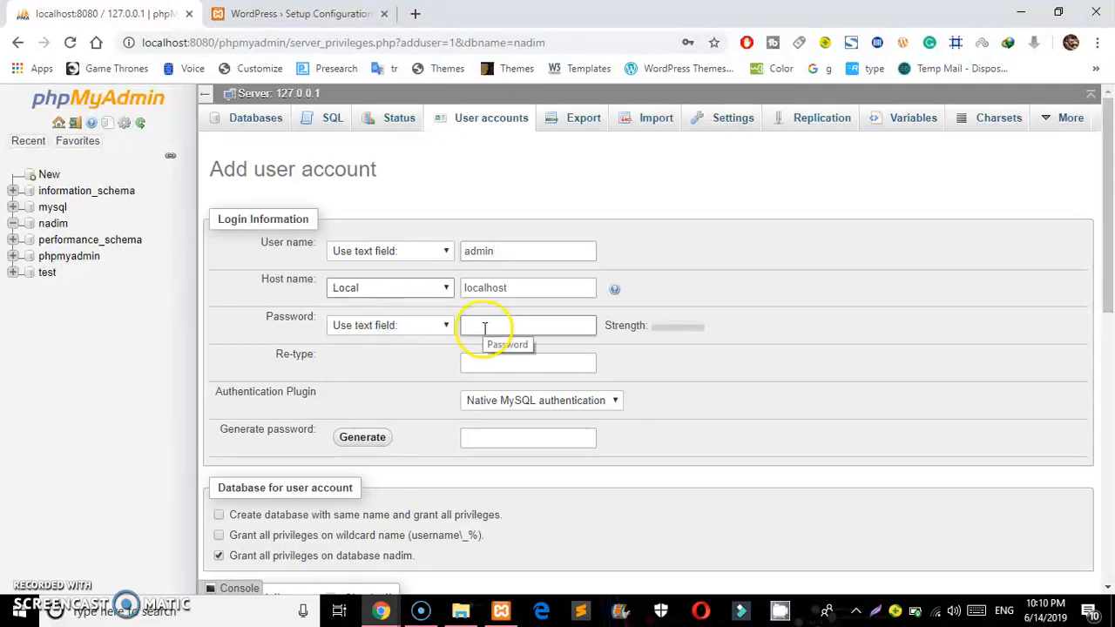
click(487, 327)
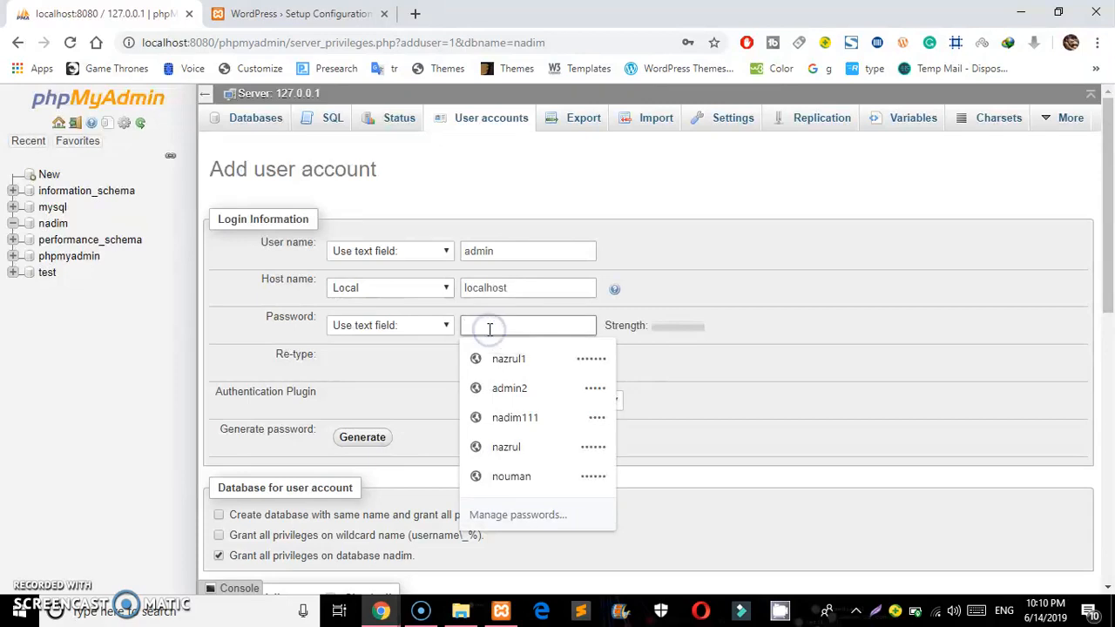
text(1)
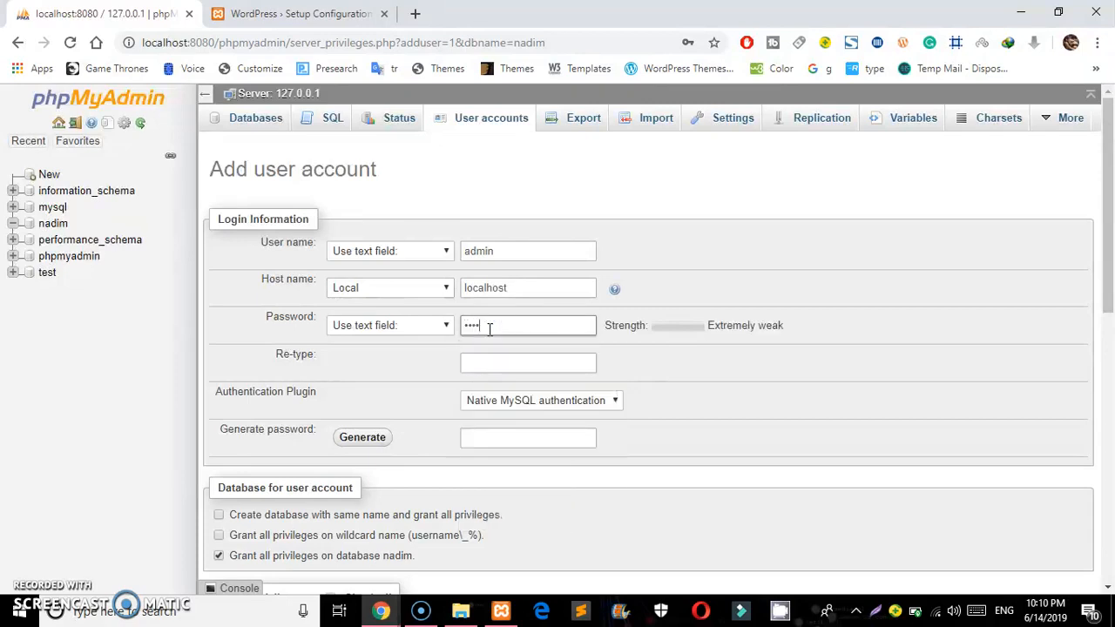
key(Tab)
click(483, 357)
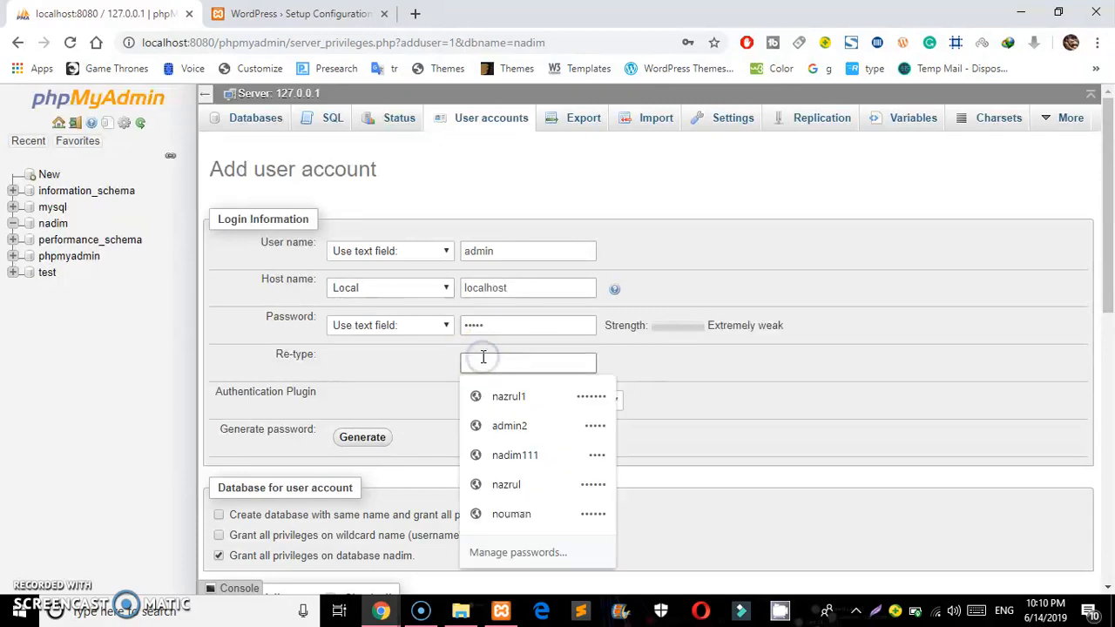
text(12)
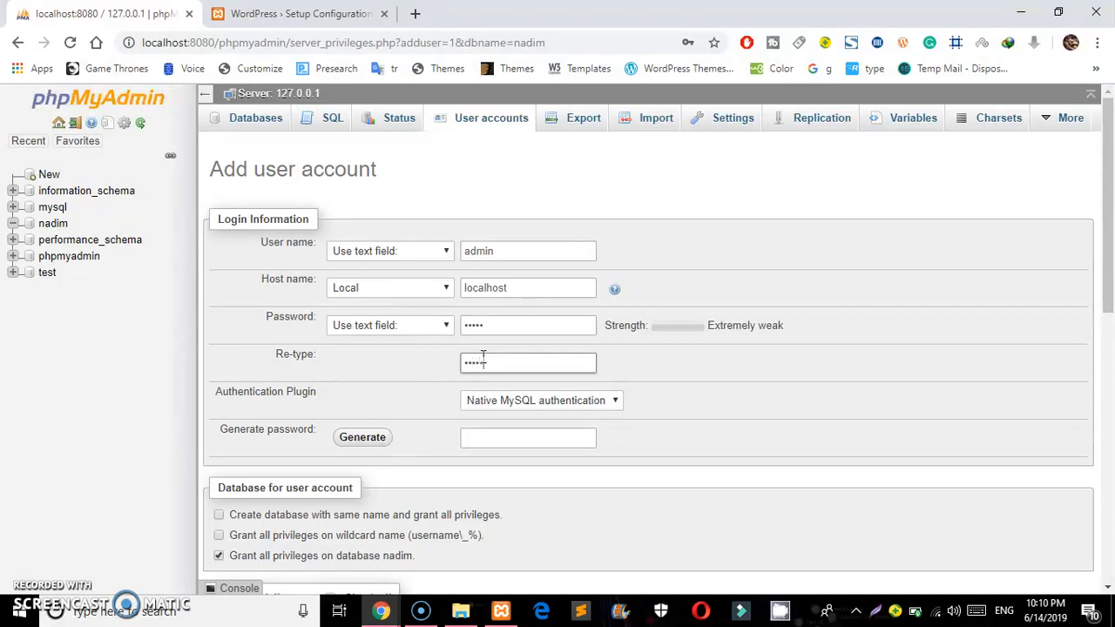
Grant all global privileges, create the account, and save the credentials in the browser
drag(1111, 287, 1110, 397)
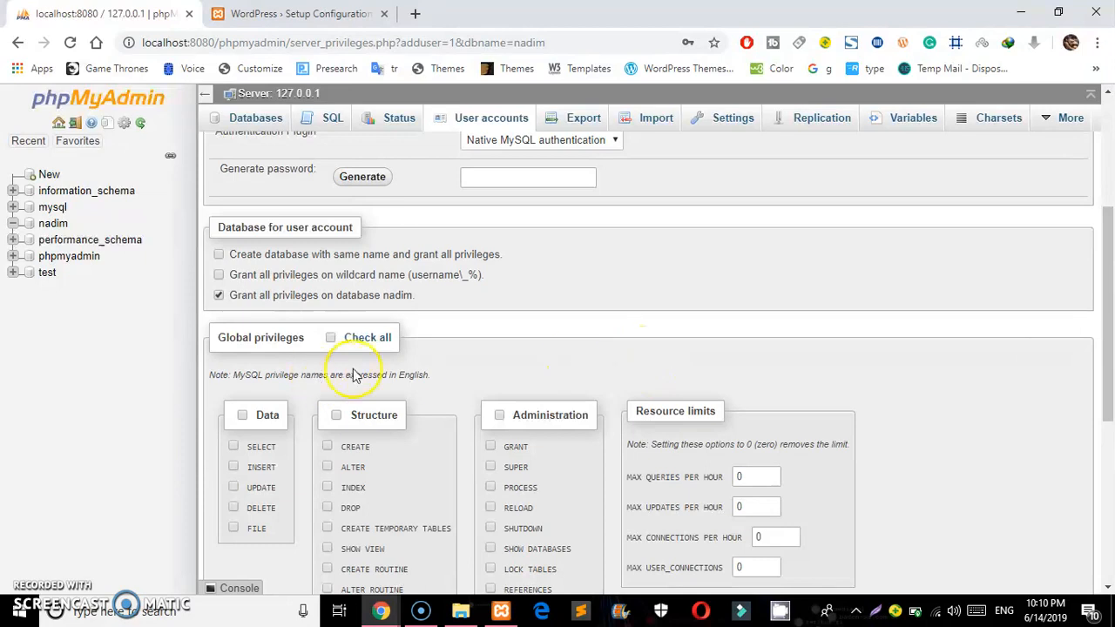
click(331, 340)
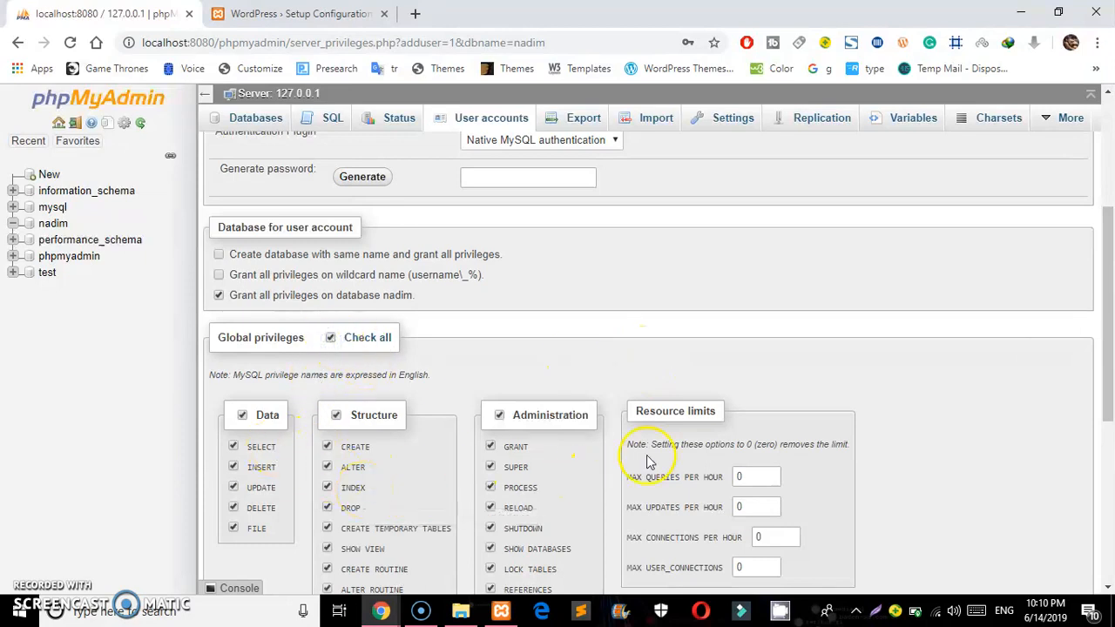
drag(1111, 342, 1111, 532)
click(1063, 534)
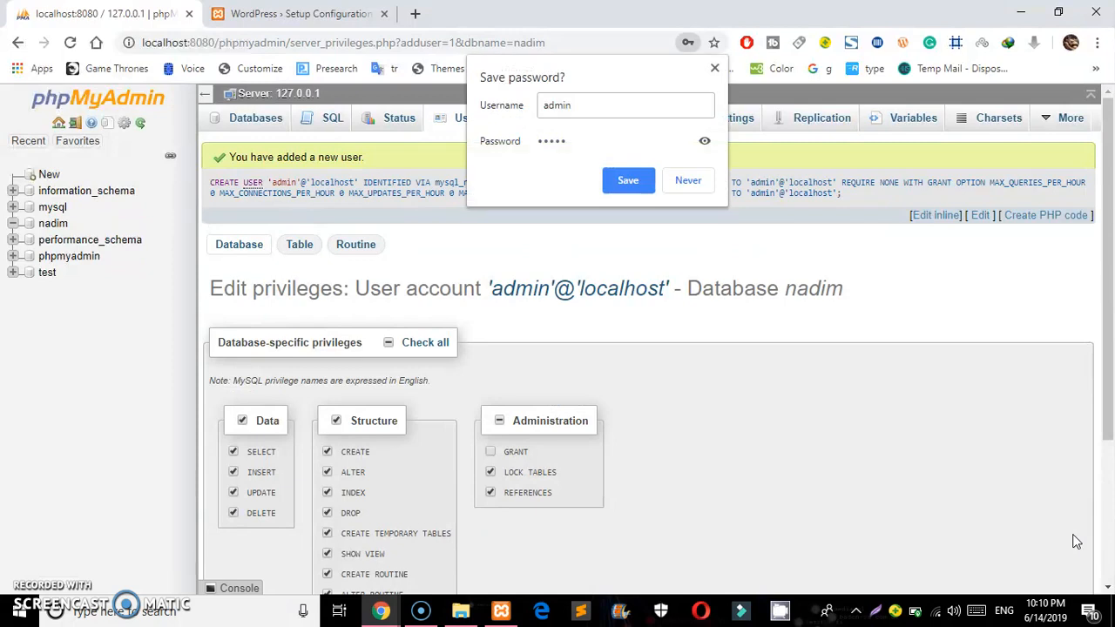
click(638, 182)
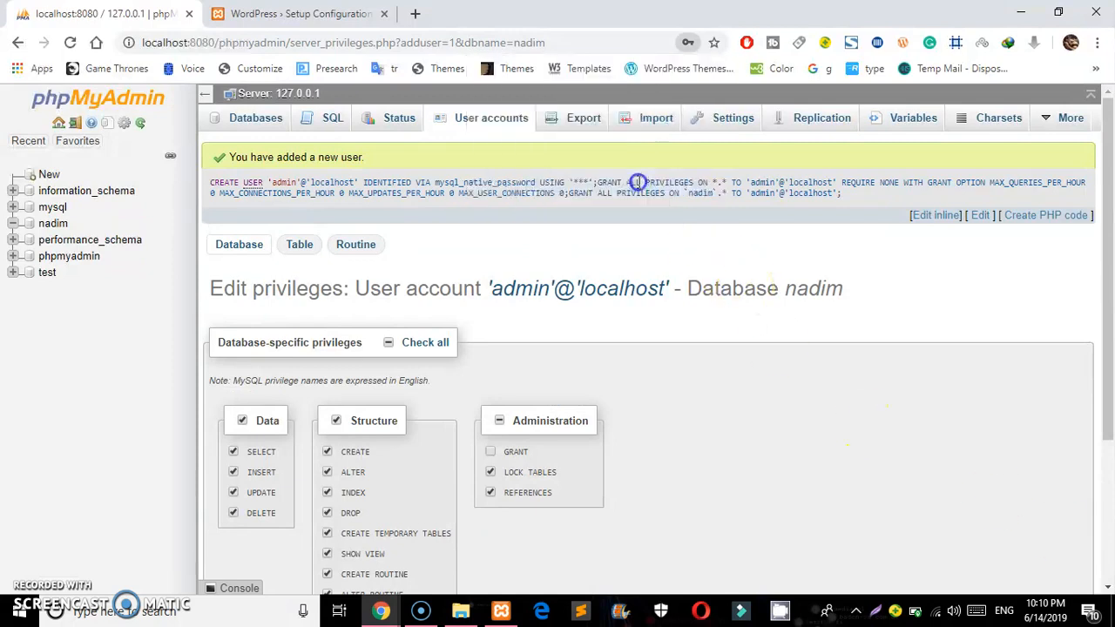
click(309, 14)
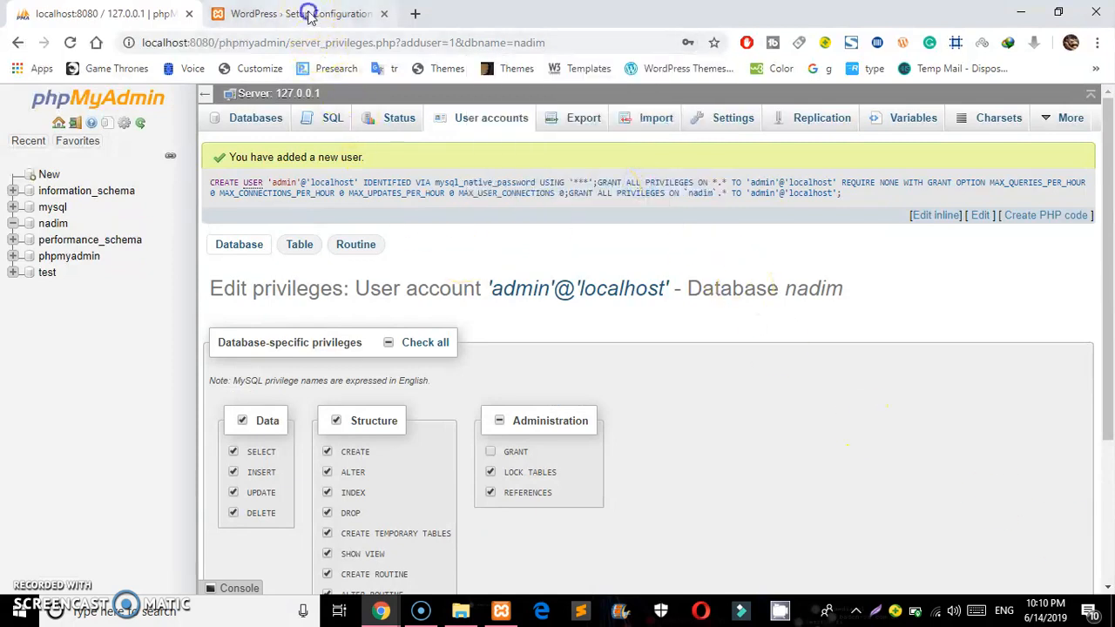
On the connection form, replace the default Database Name with 'nadim'
click(303, 532)
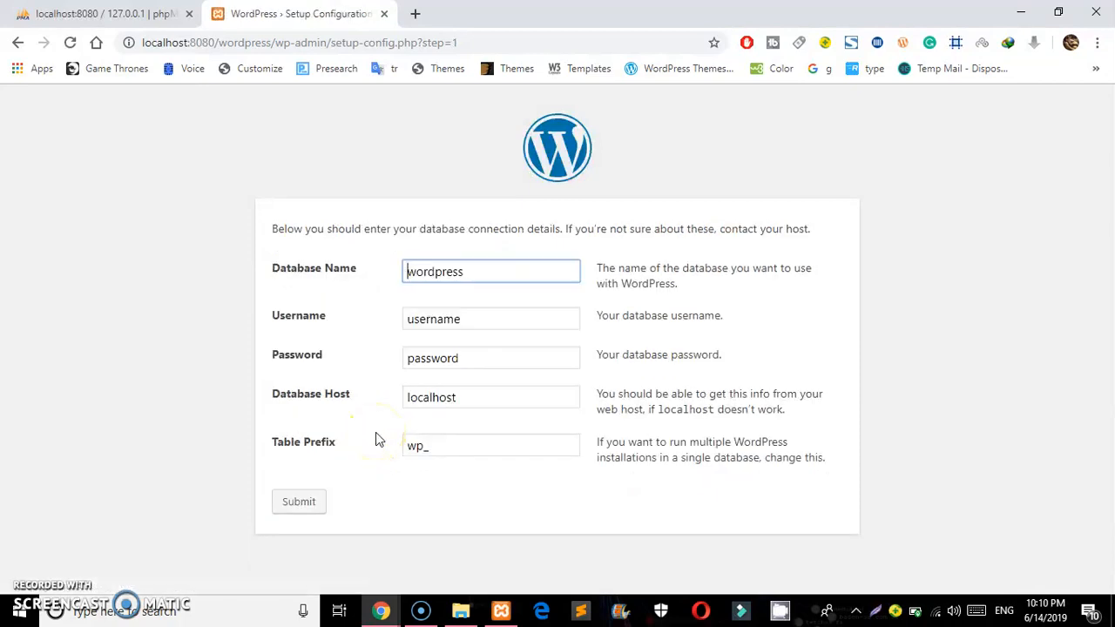
click(470, 274)
key(ctrl+a)
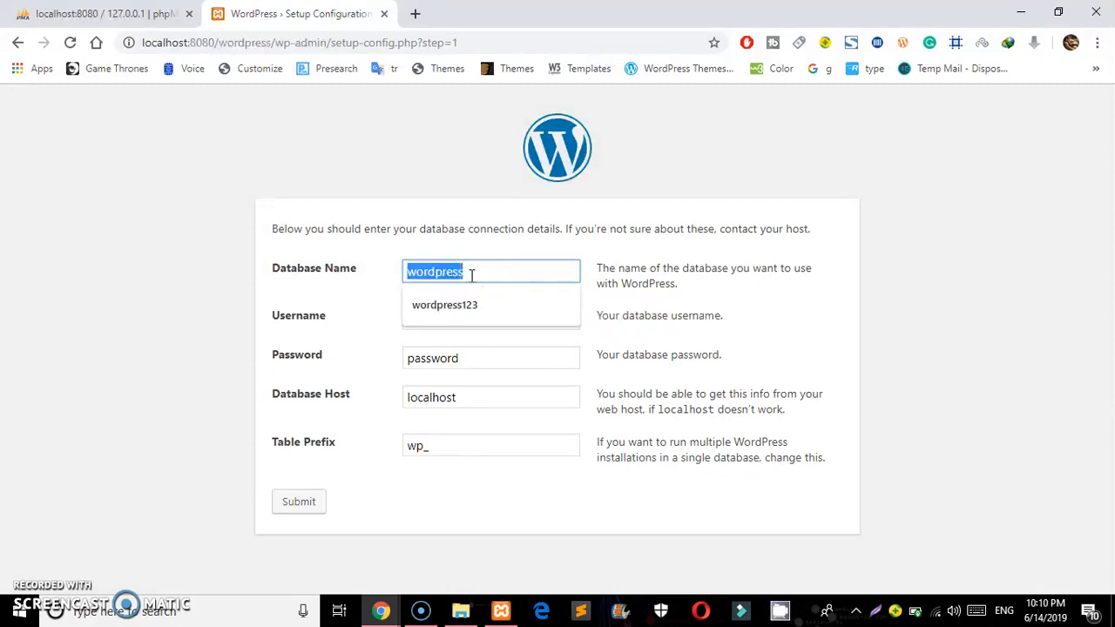
key(BackSpace)
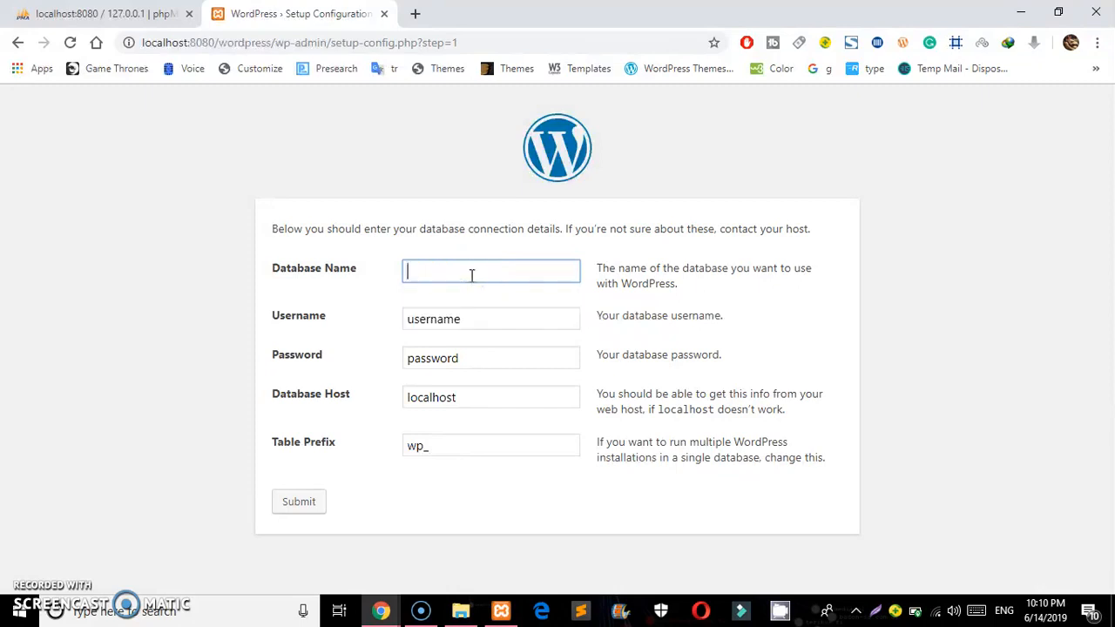
text(nadim)
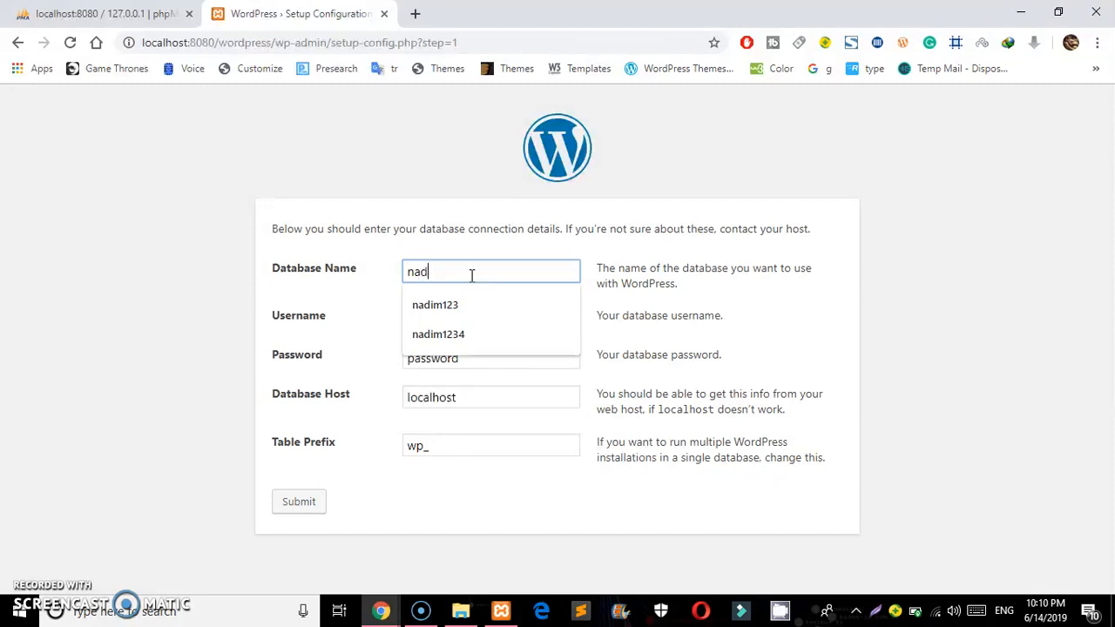
click(321, 307)
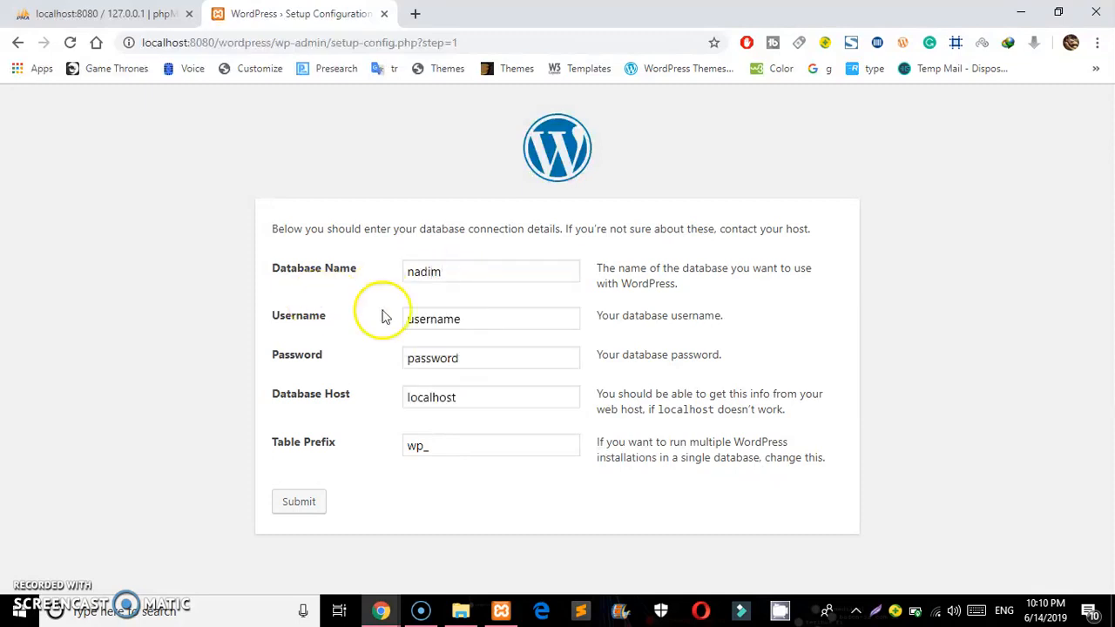
Enter the new database user's name and password, then submit the connection details
click(475, 320)
double_click(475, 320)
text(admin)
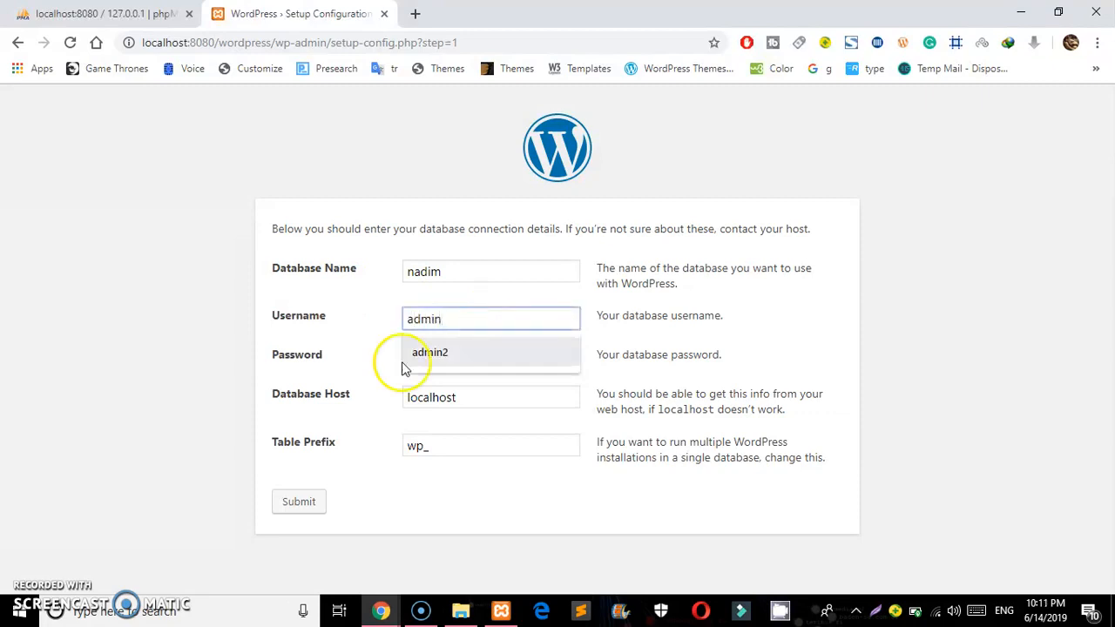
click(365, 377)
click(438, 357)
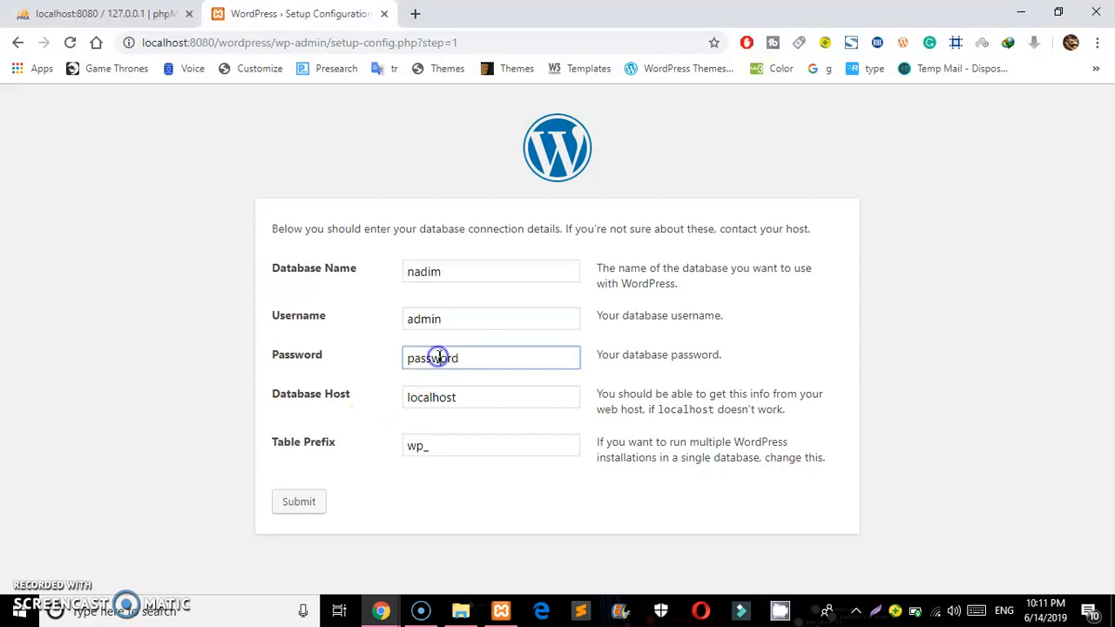
double_click(438, 357)
text(12345)
click(293, 503)
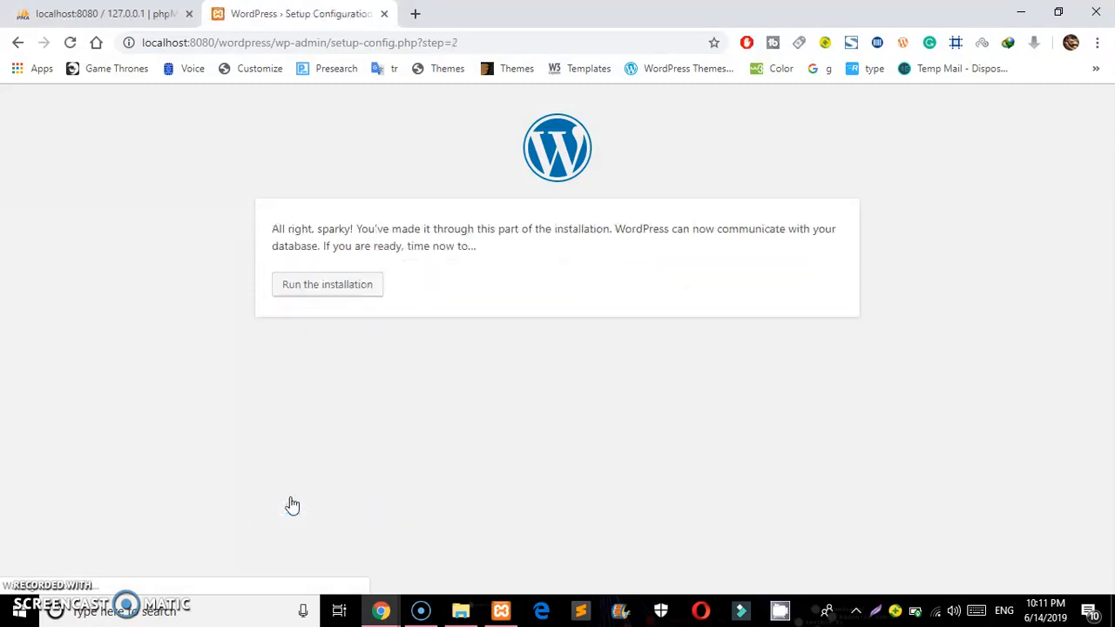
Run the installation with site title 'Nadim's technology', weak password confirmed, search engines discouraged
click(328, 288)
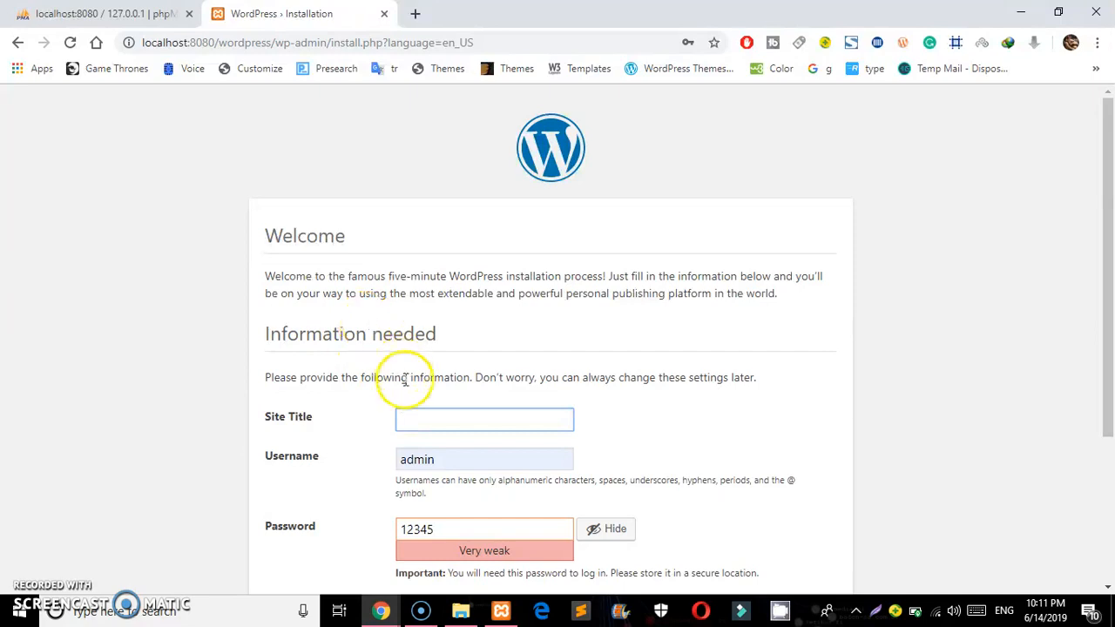
text(Nadim's technology)
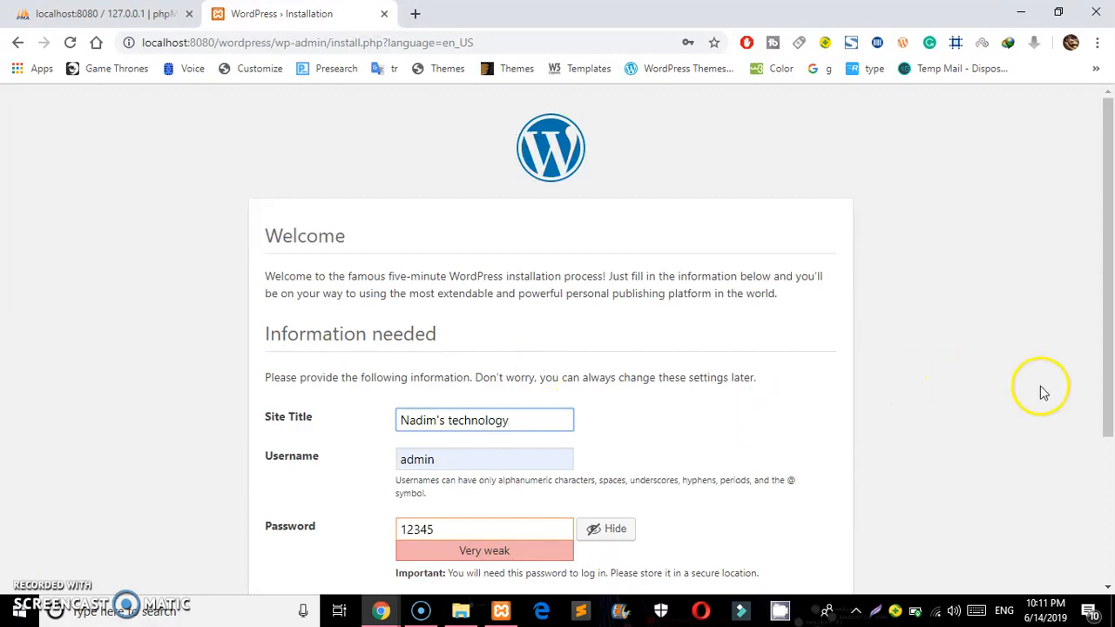
drag(1106, 209, 1109, 351)
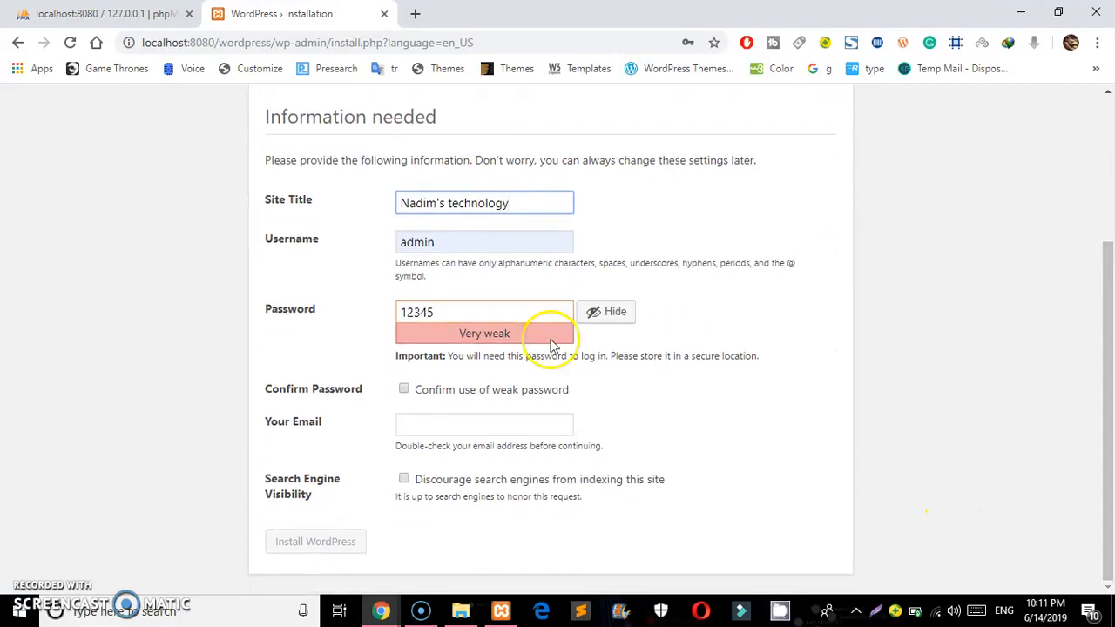
click(400, 391)
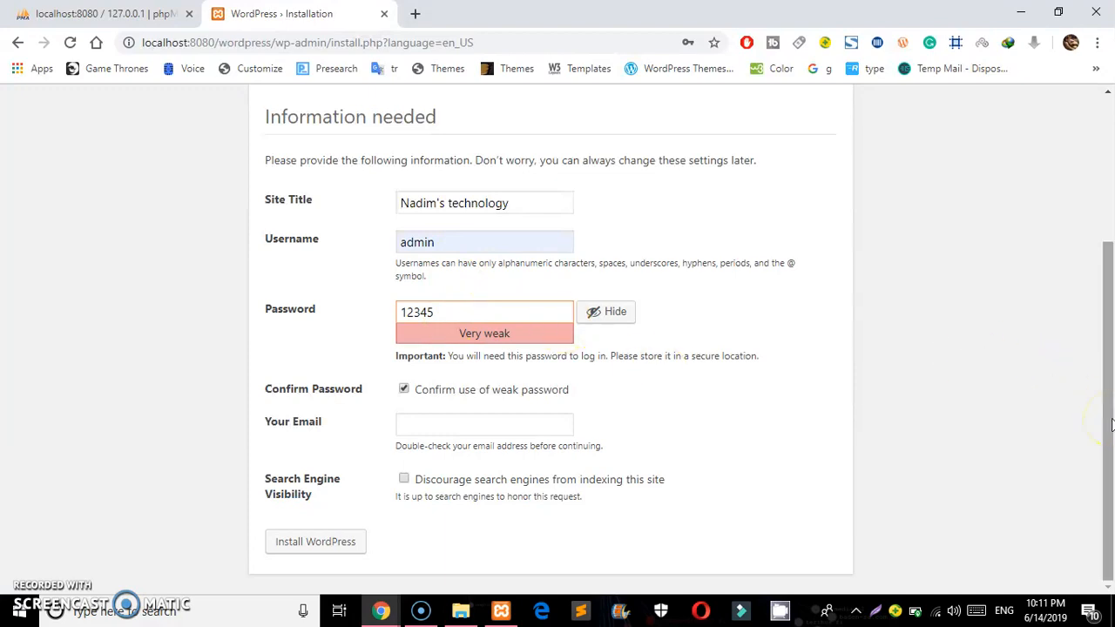
click(405, 480)
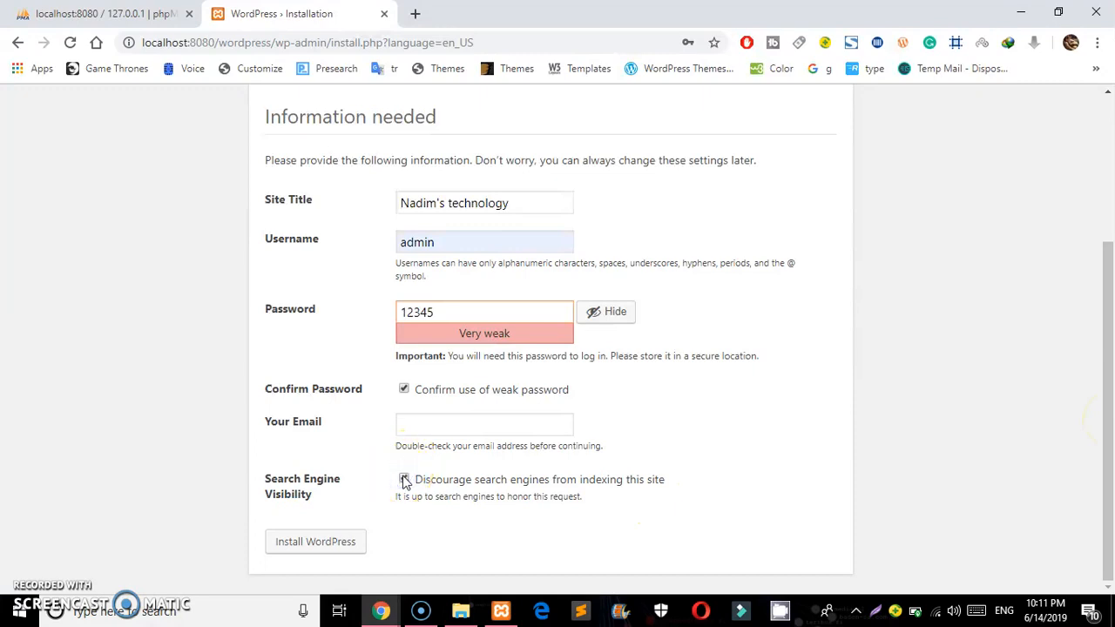
click(335, 553)
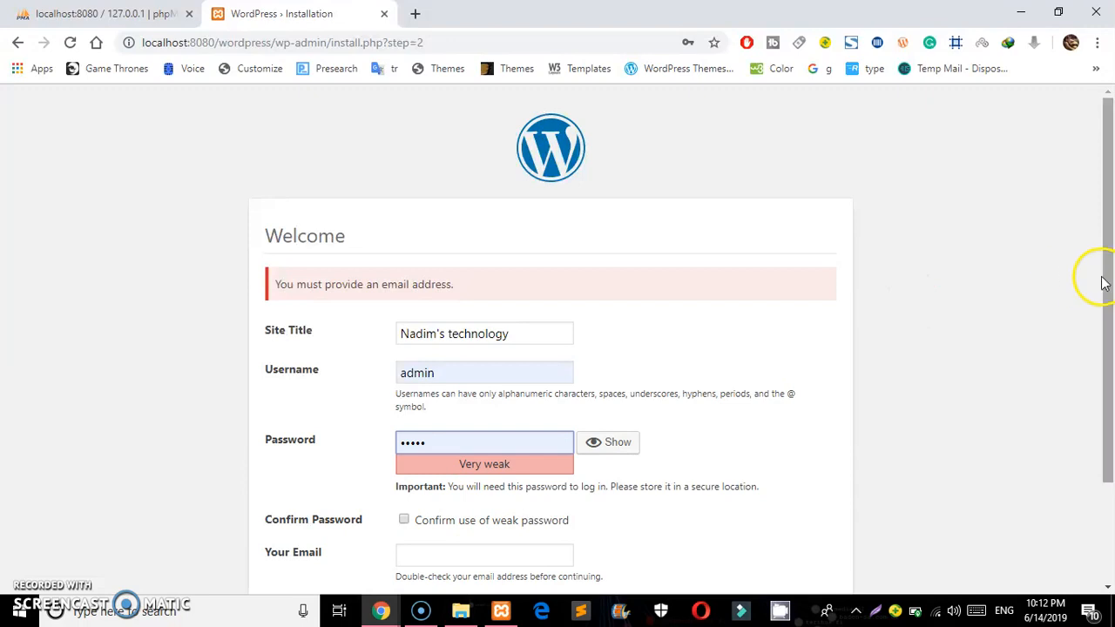
Re-tick discourage search engines and weak password, autofill the admin e-mail, and resubmit
drag(1102, 281, 1108, 405)
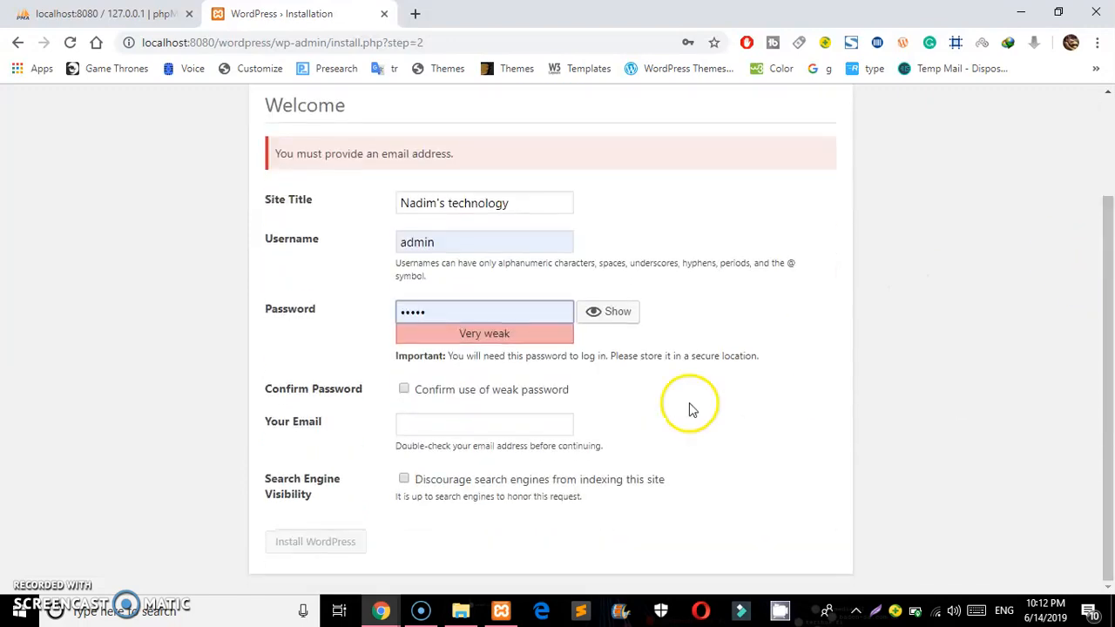
click(403, 479)
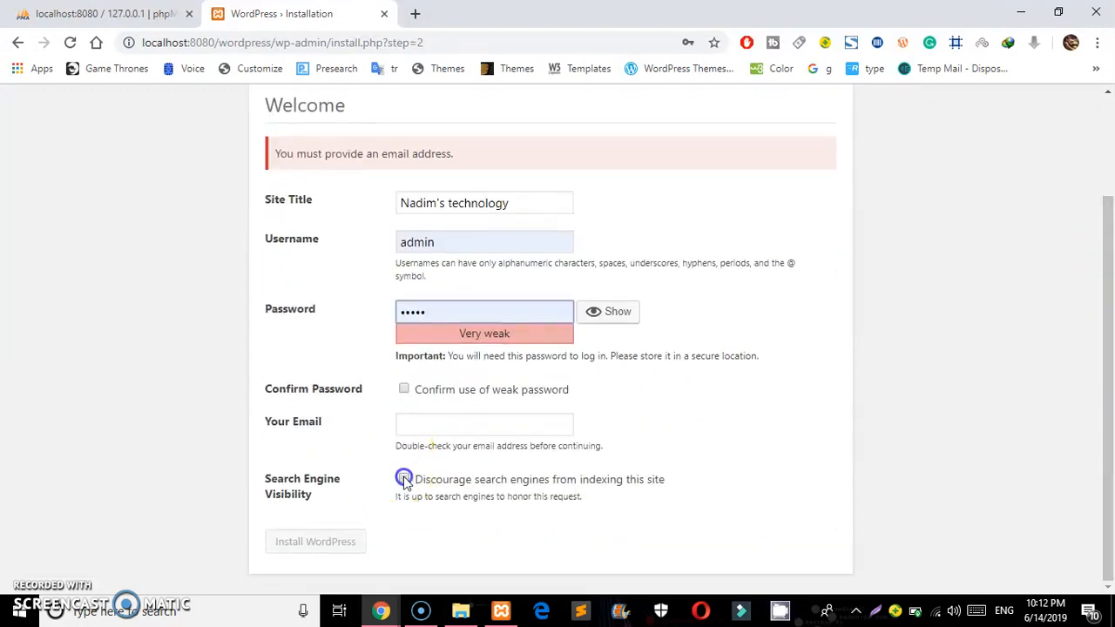
click(404, 391)
click(415, 421)
click(432, 454)
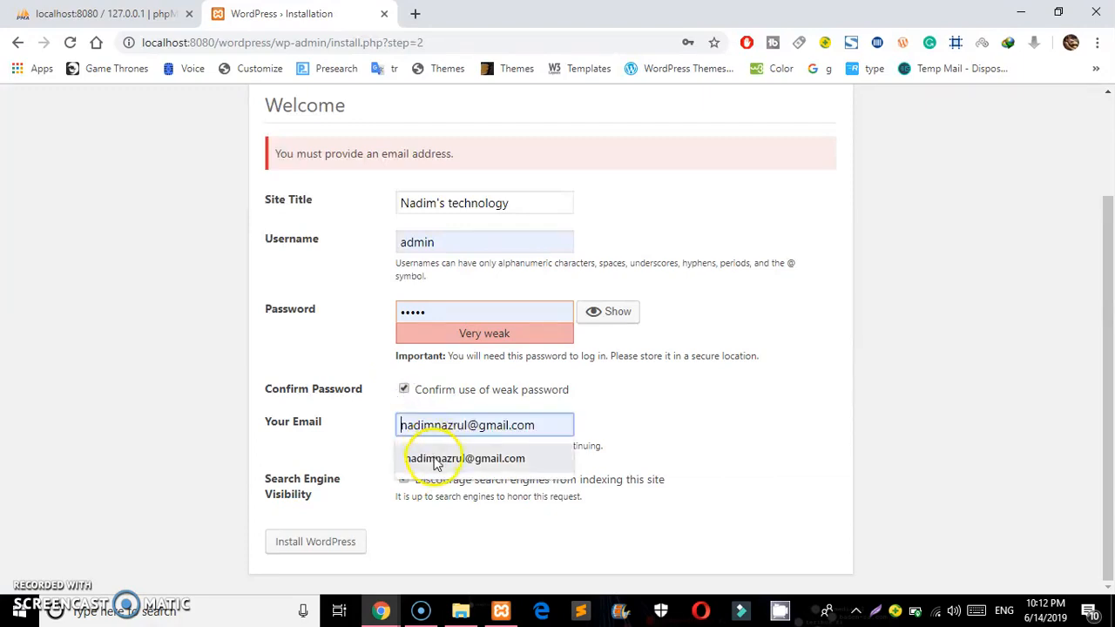
click(432, 456)
click(319, 540)
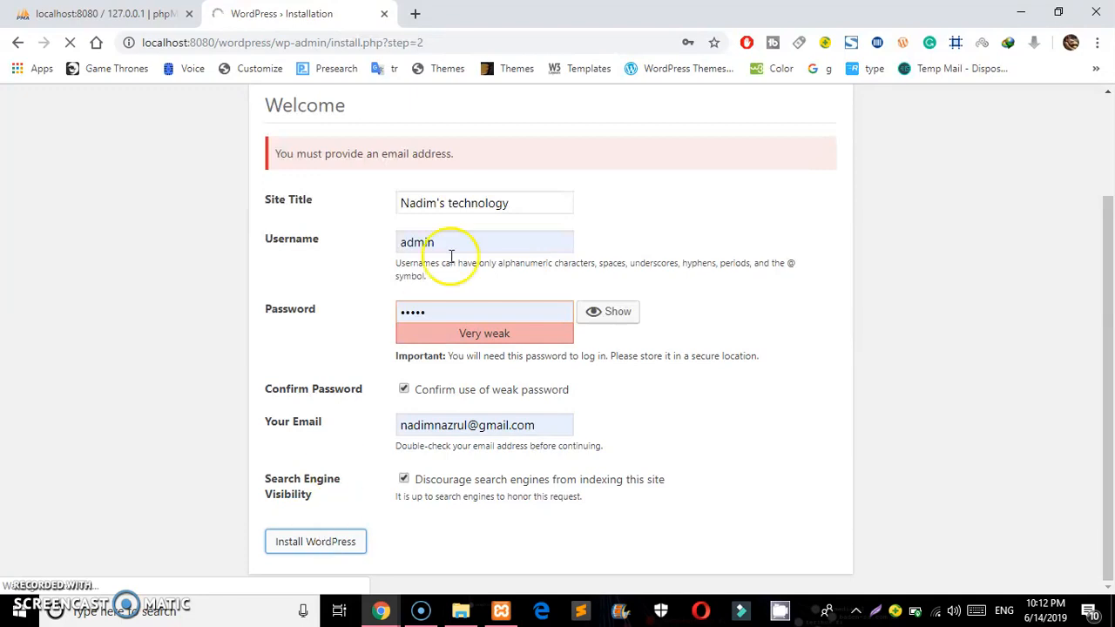
In a new tab, load localhost:8080/wordpresse after checking the folder name in Explorer
click(273, 42)
click(273, 41)
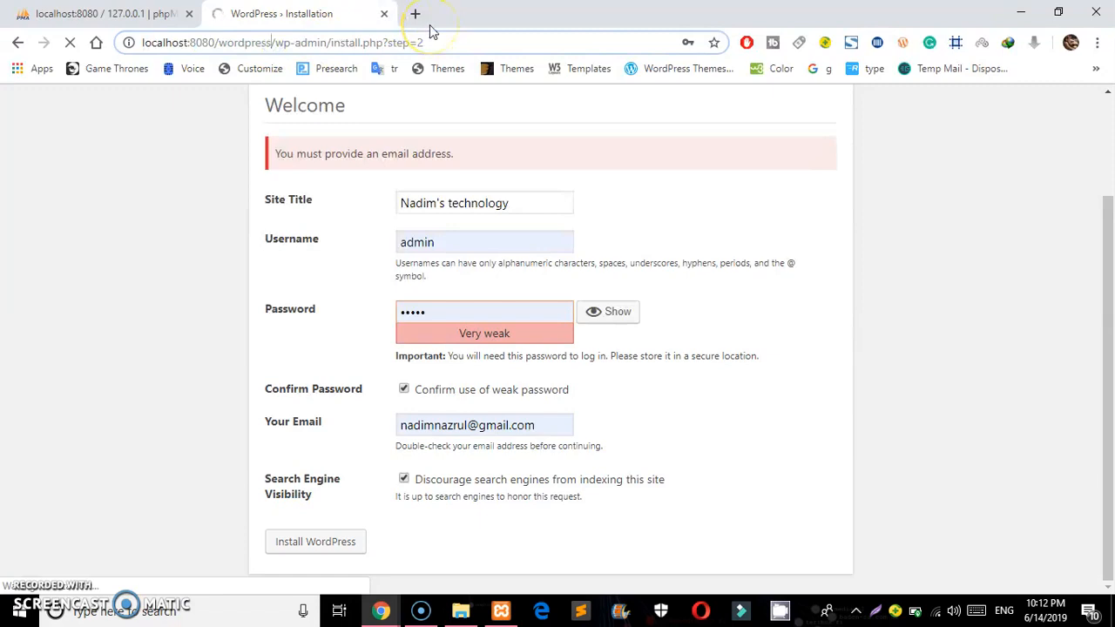
key(shift+Left)
key(shift+Left)
key(shift+Left)
key(shift+Left)
key(shift+Left)
key(shift+Left)
key(shift+Left)
key(shift+Left)
key(shift+Left)
key(shift+Left)
key(shift+Left)
key(shift+Left)
key(shift+Left)
key(shift+Left)
key(shift+Left)
key(shift+Left)
key(shift+Left)
key(shift+Left)
key(shift+Left)
key(shift+Left)
key(ctrl+c)
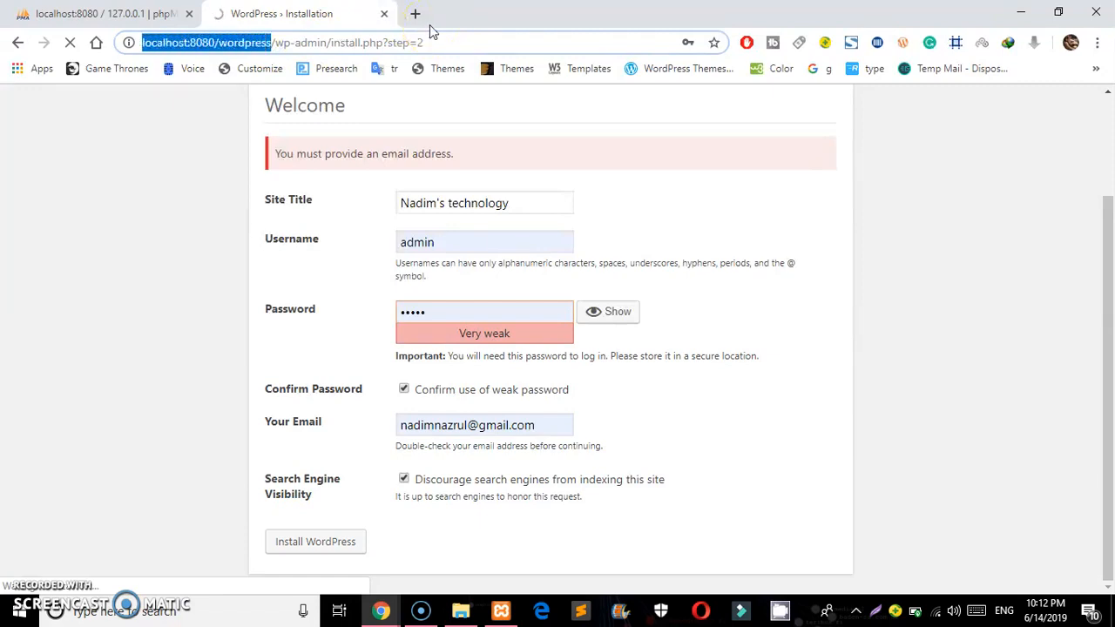
click(416, 15)
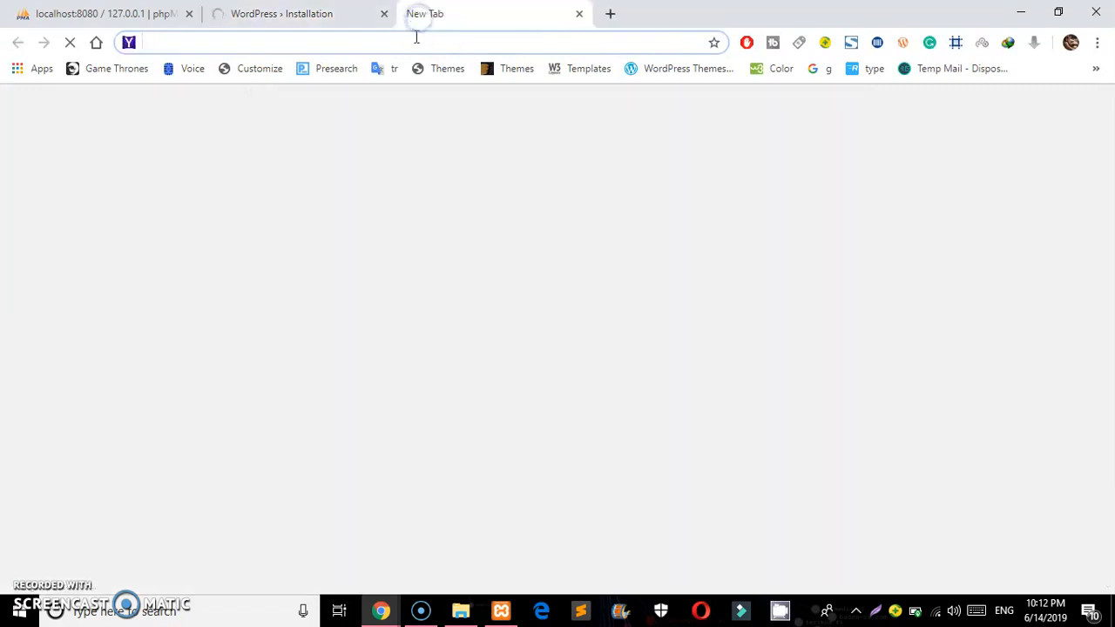
key(ctrl+v)
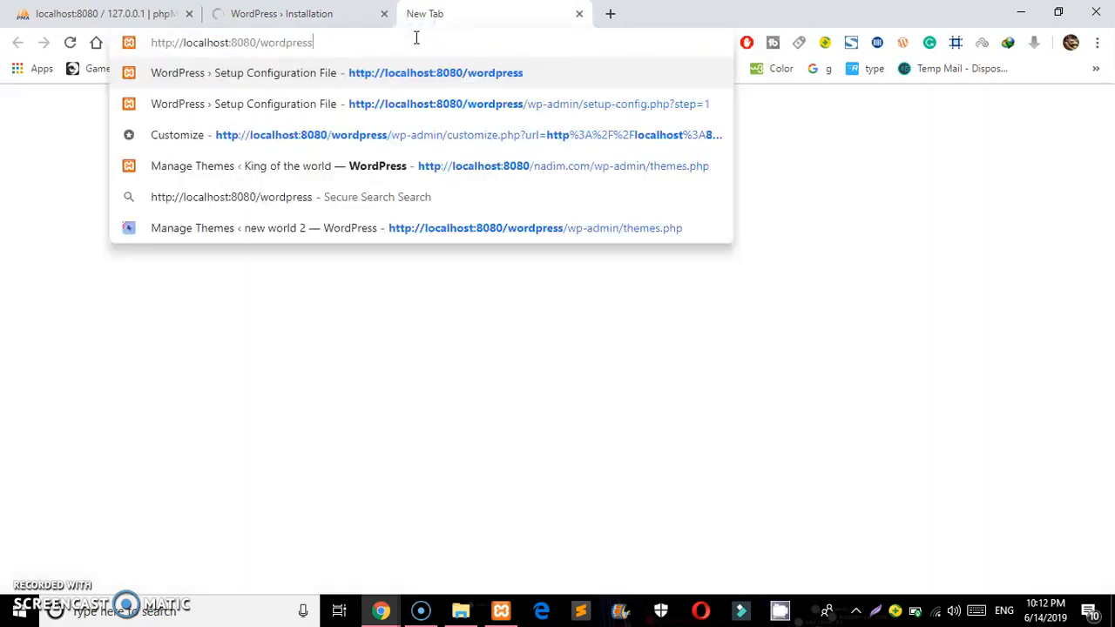
text(e)
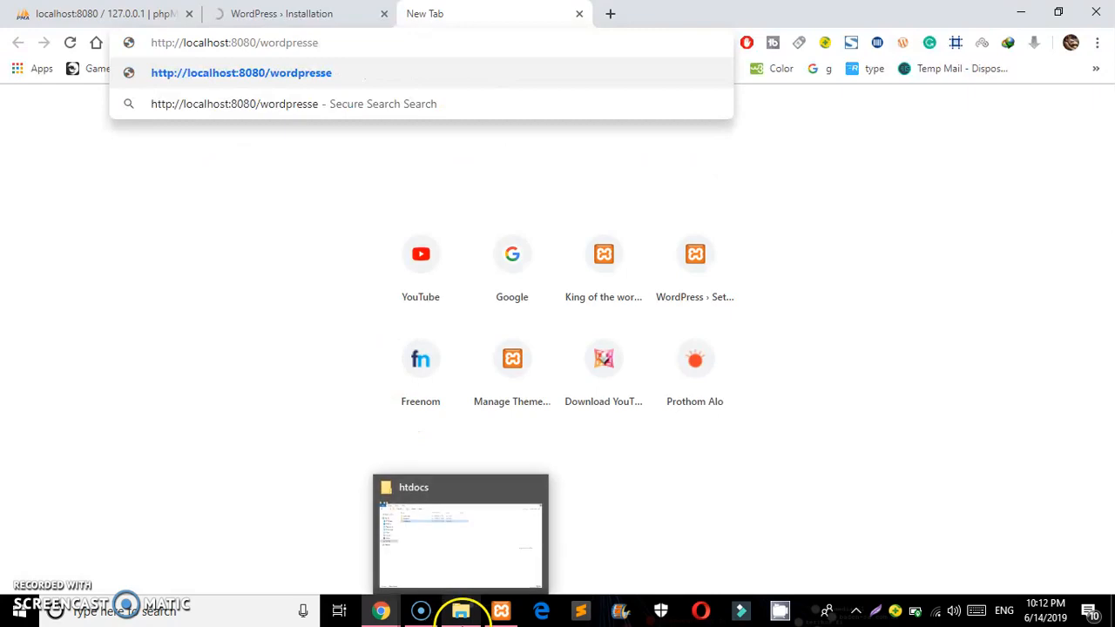
click(461, 609)
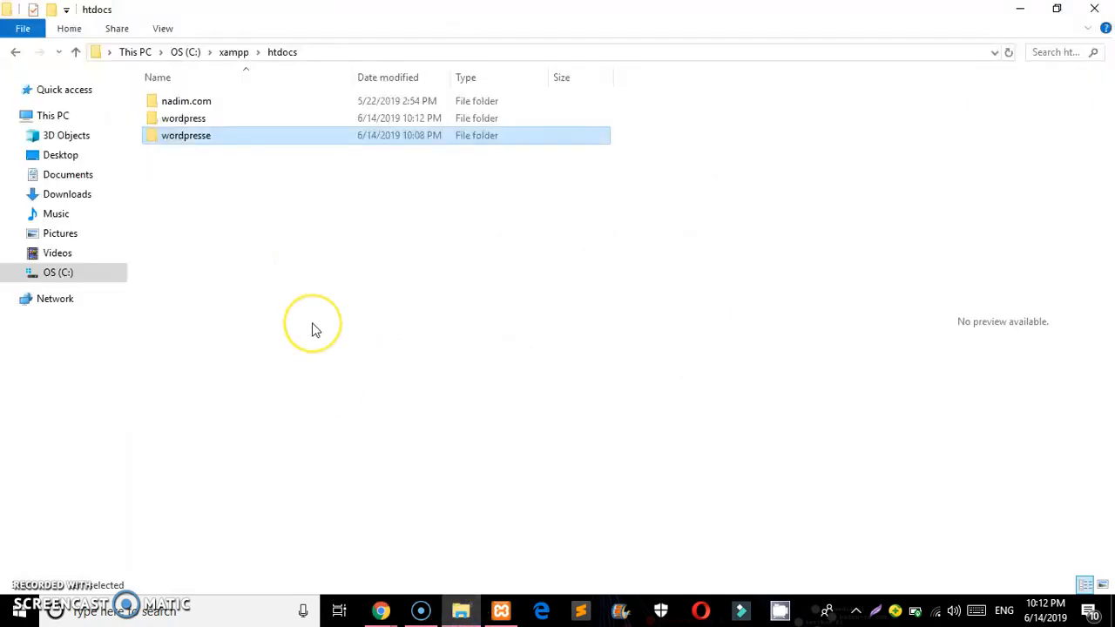
key(alt+Tab)
key(Return)
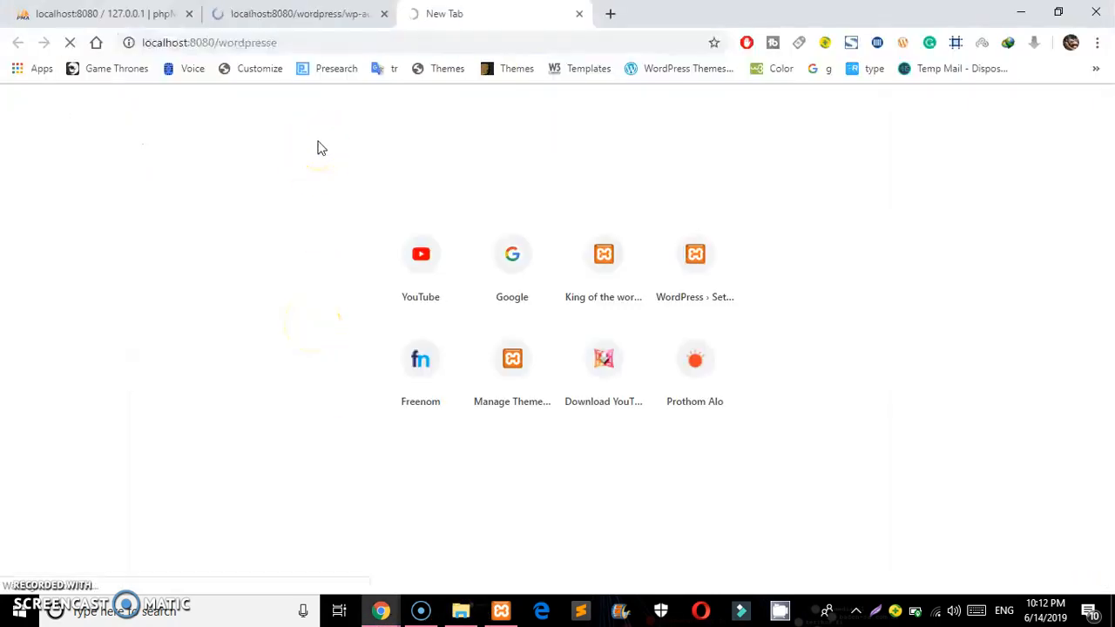
Reload the installation page and log into the first site's dashboard as admin with Remember Me ticked
click(303, 10)
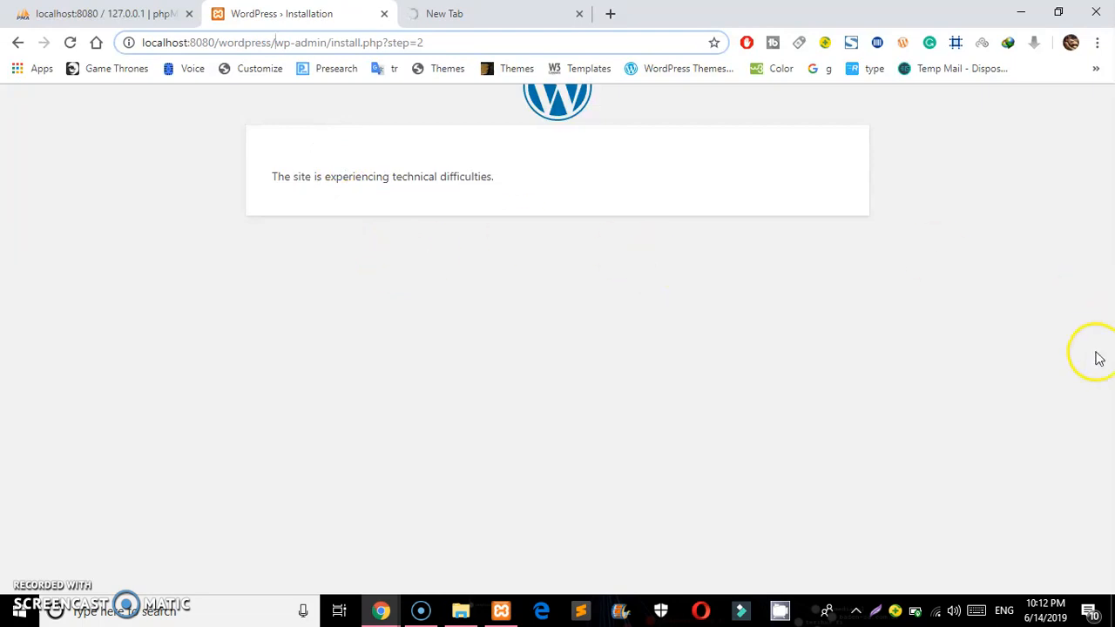
click(441, 43)
key(Return)
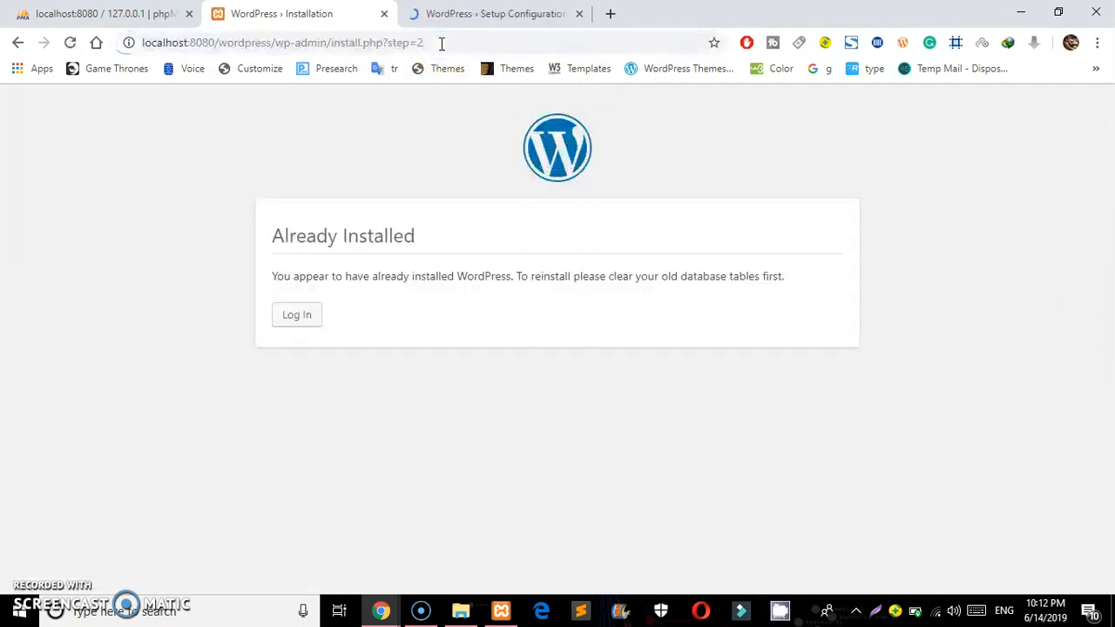
click(302, 316)
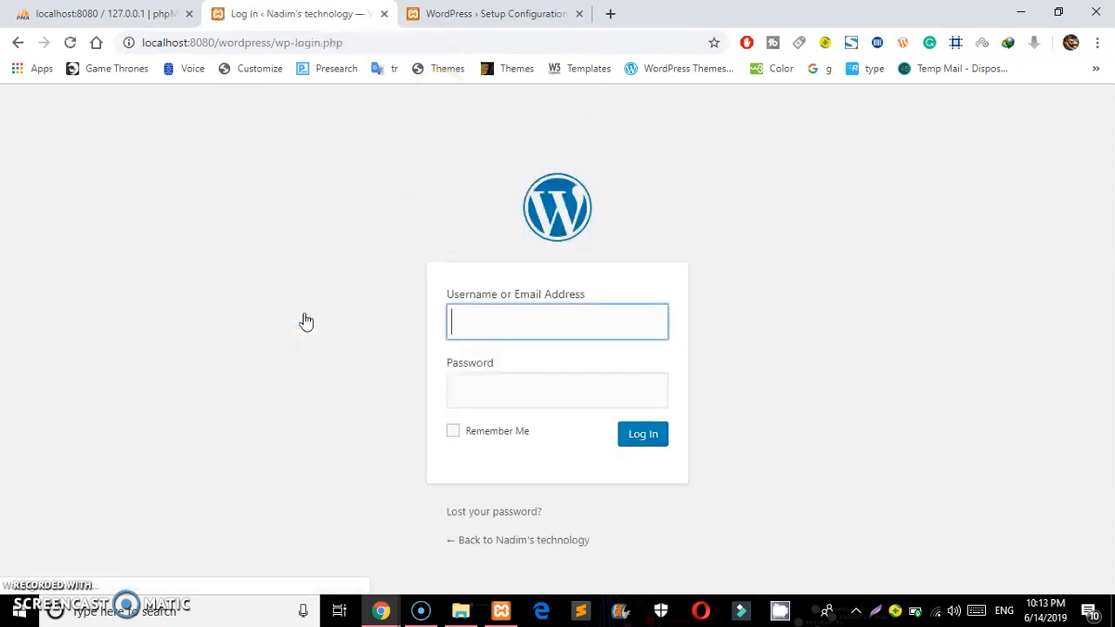
click(515, 316)
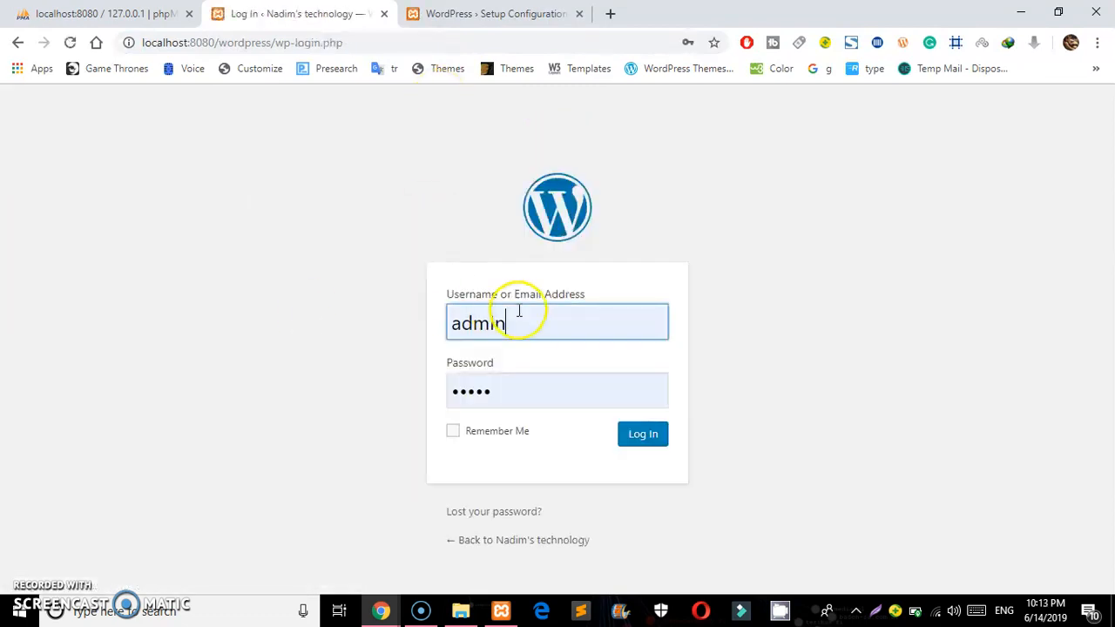
click(455, 438)
click(636, 444)
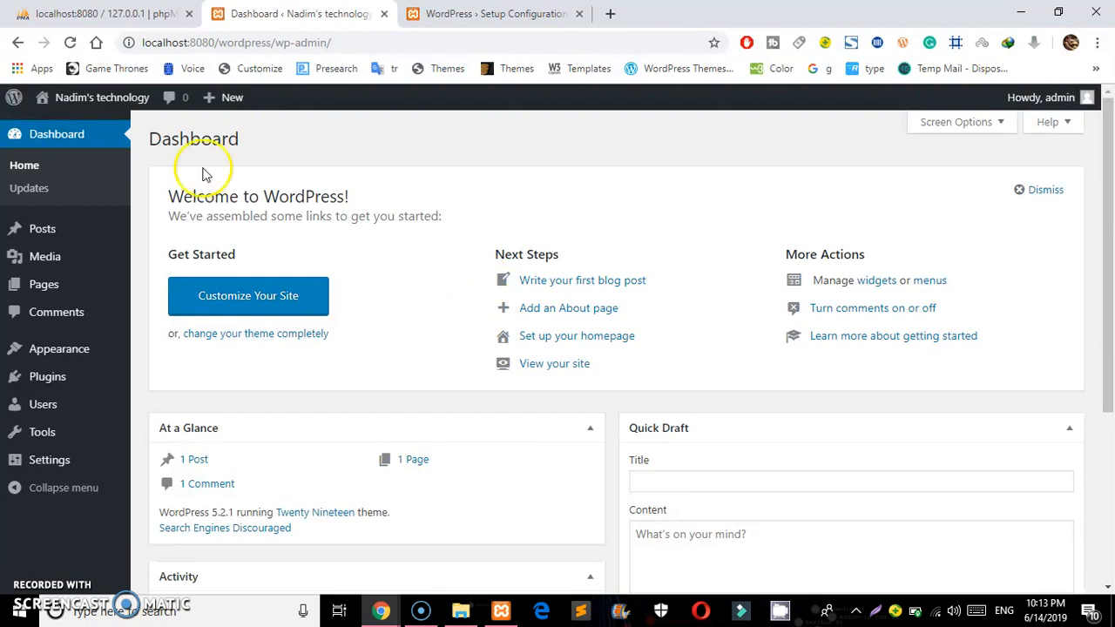
Bring up the second copy's setup language page at localhost:8080/wordpresse
mouse_move(74, 228)
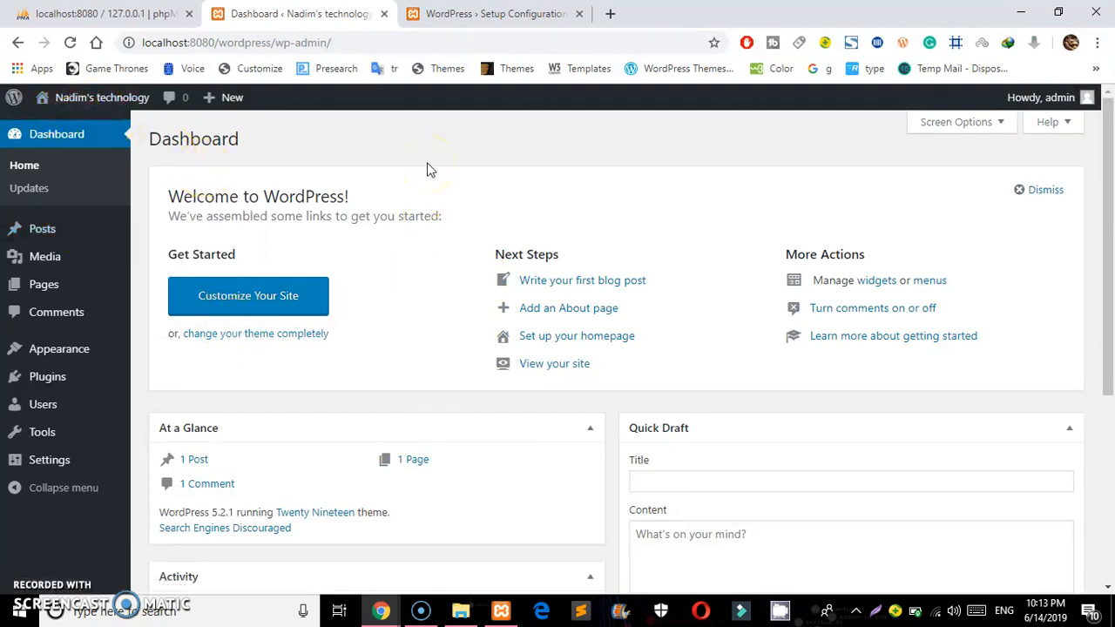
click(449, 14)
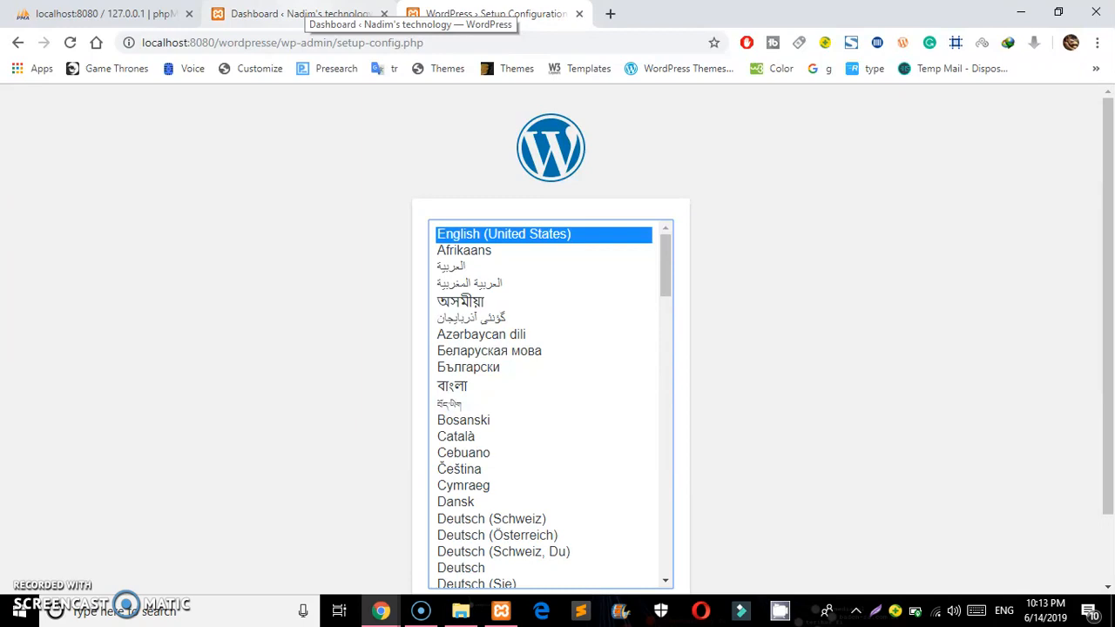
Choose English for the wordpresse setup, reach its database form, then go back to phpMyAdmin
click(290, 42)
click(289, 41)
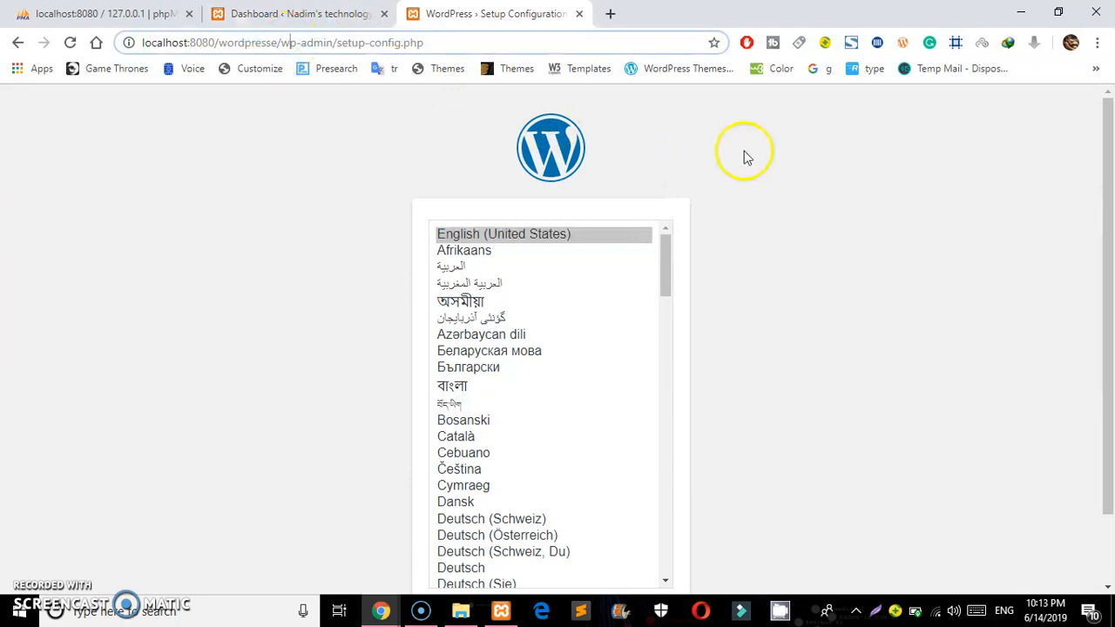
drag(1107, 187, 1111, 309)
click(639, 541)
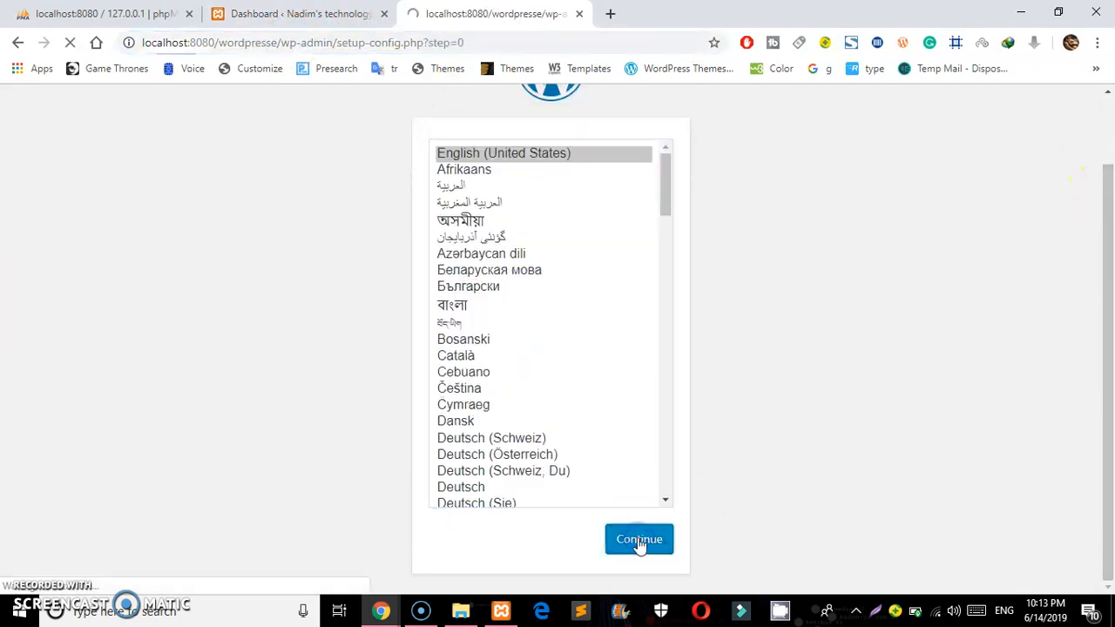
click(297, 531)
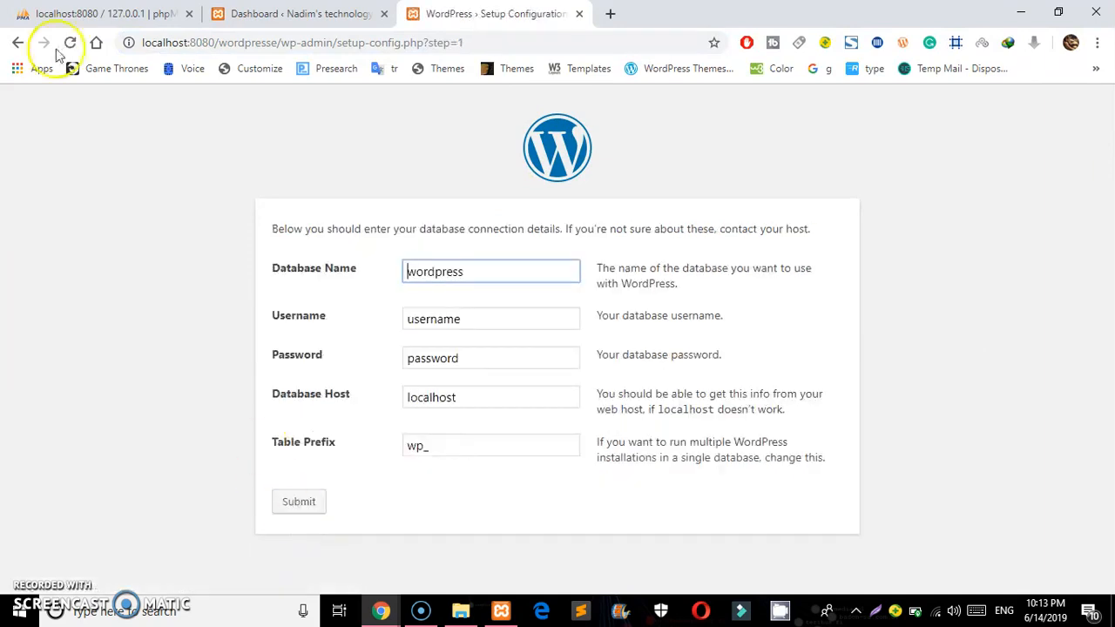
click(82, 13)
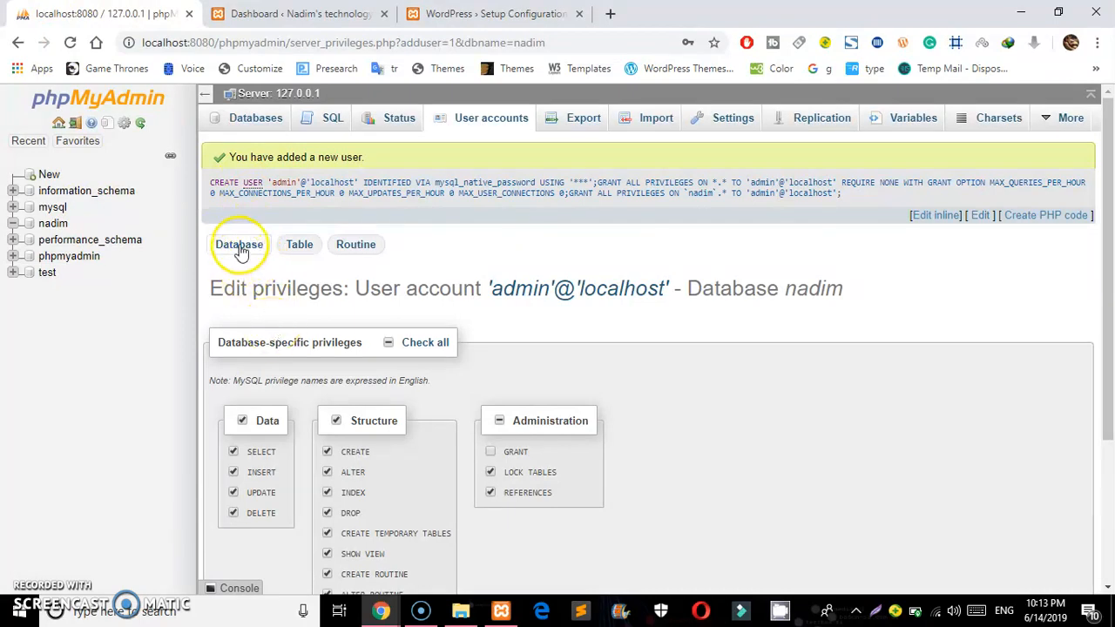
Create an empty database named nadim222 from the Databases tab
click(257, 119)
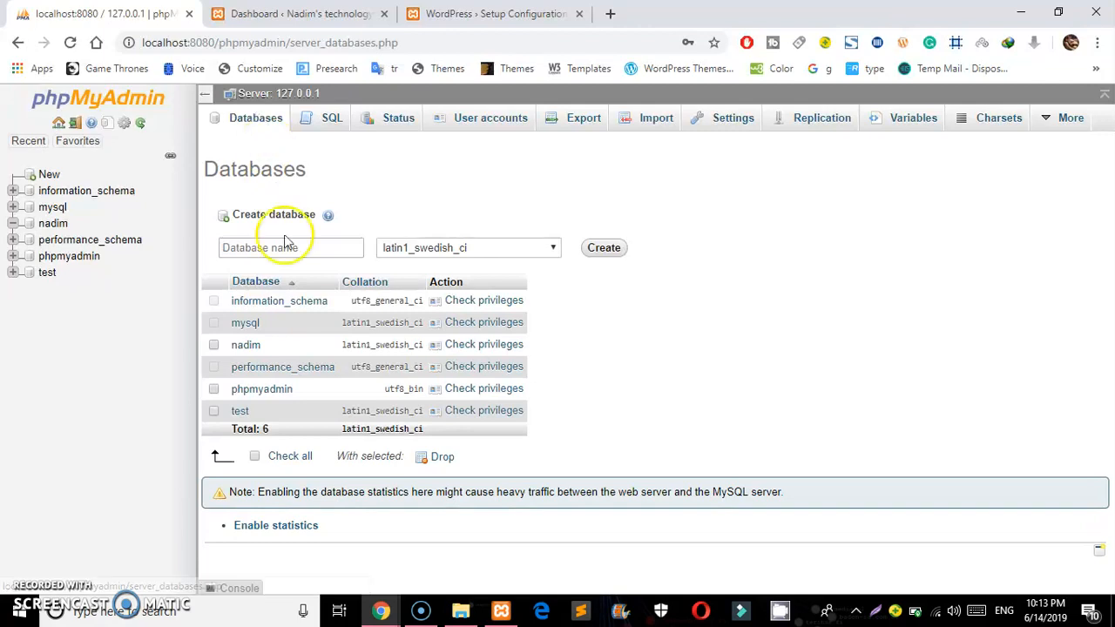
click(279, 250)
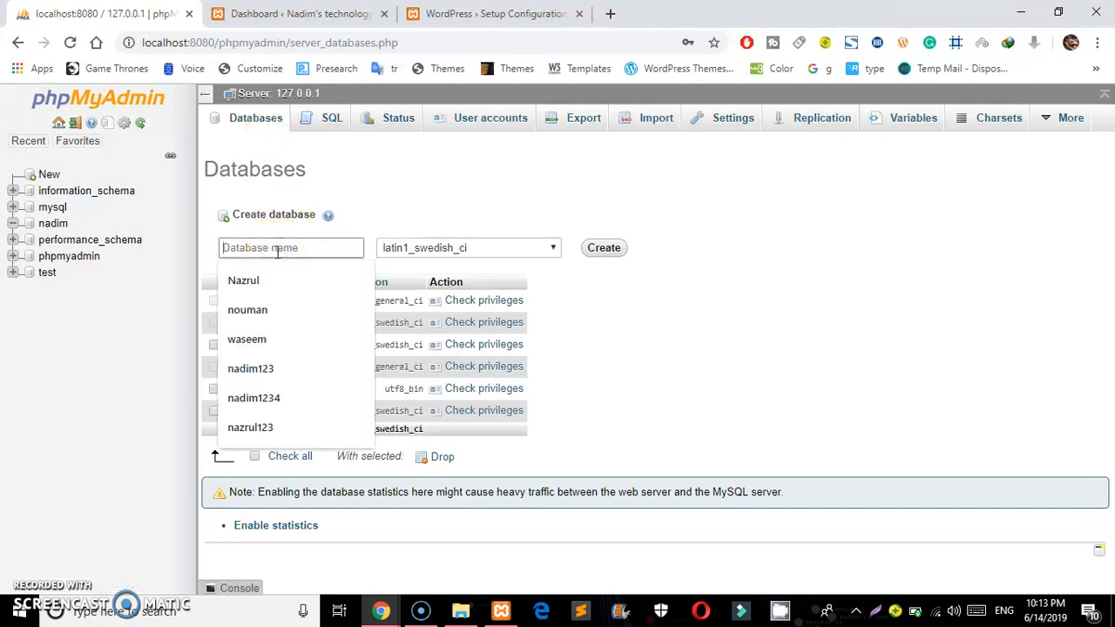
text(nad)
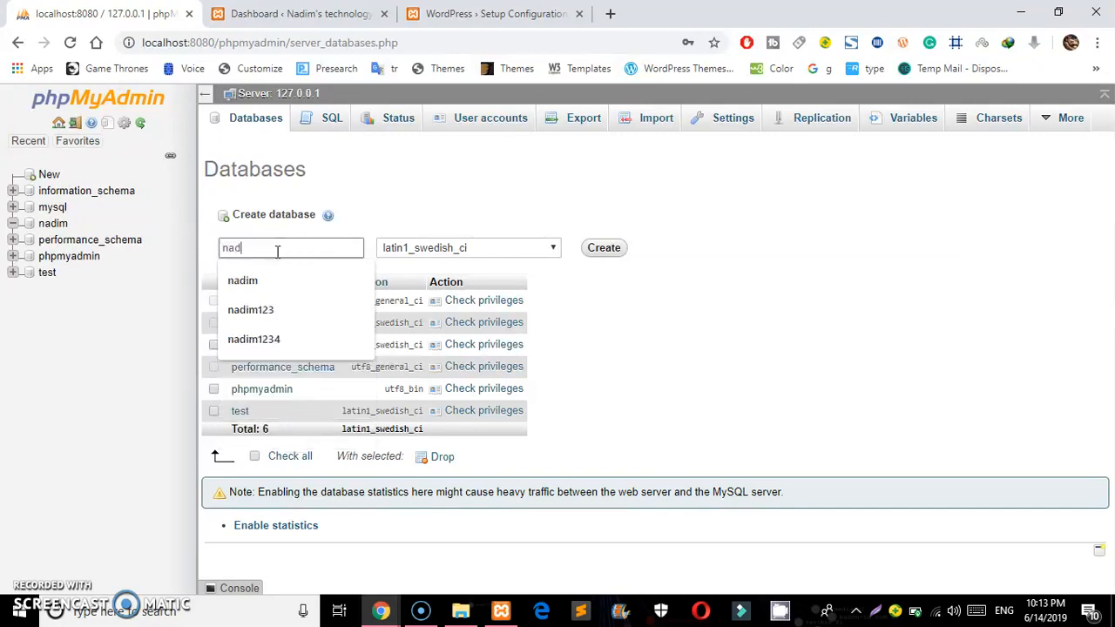
text(im222)
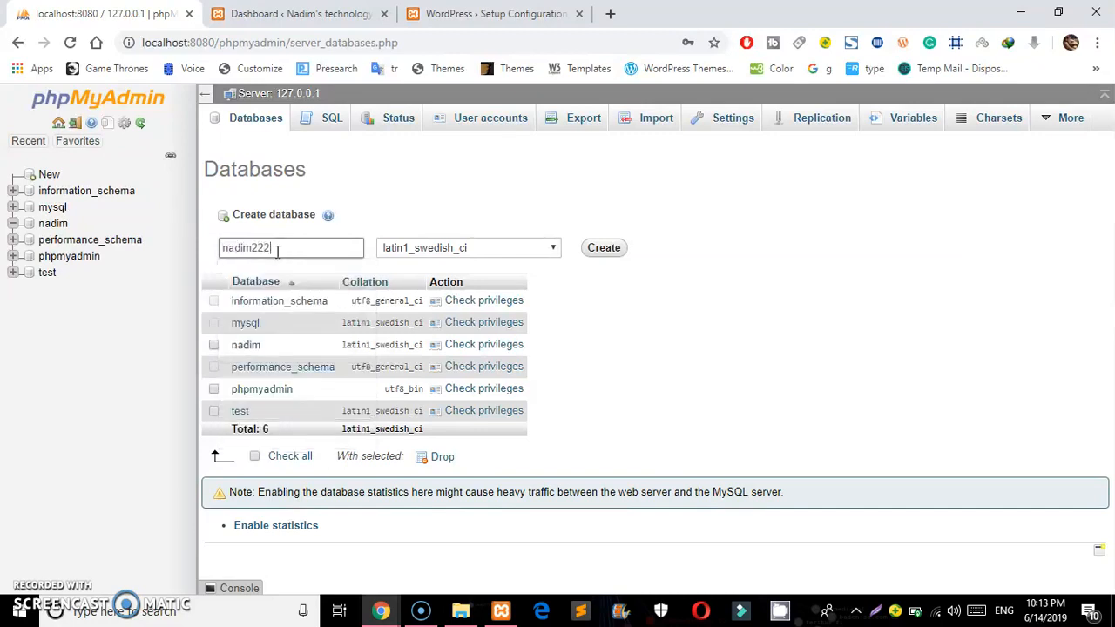
click(599, 248)
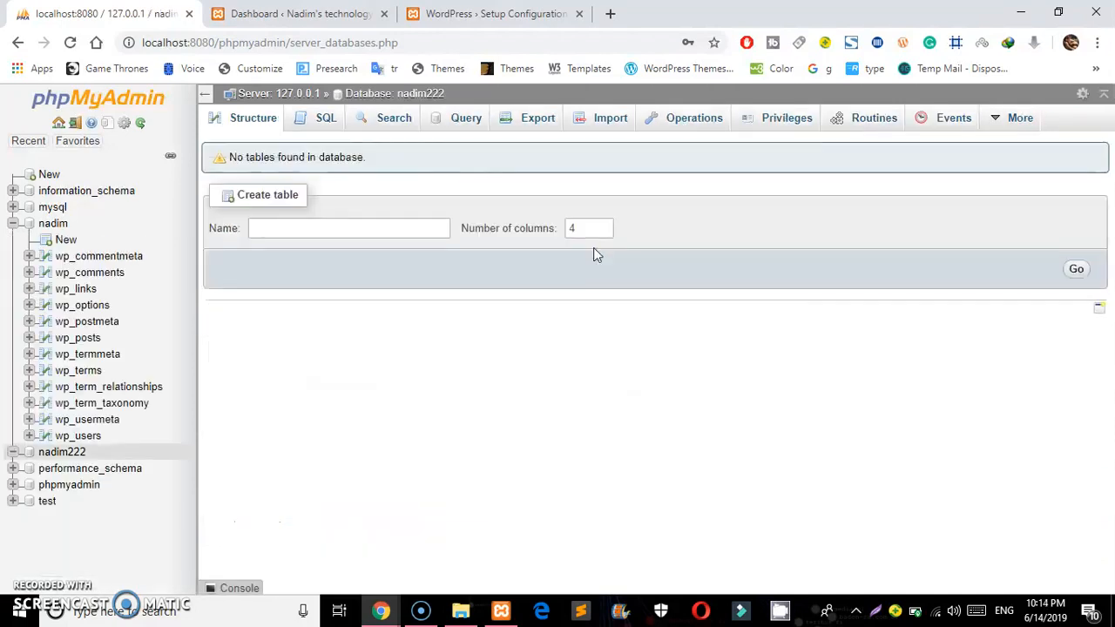
Start a new user account admin222 on localhost and enter its password twice
click(774, 125)
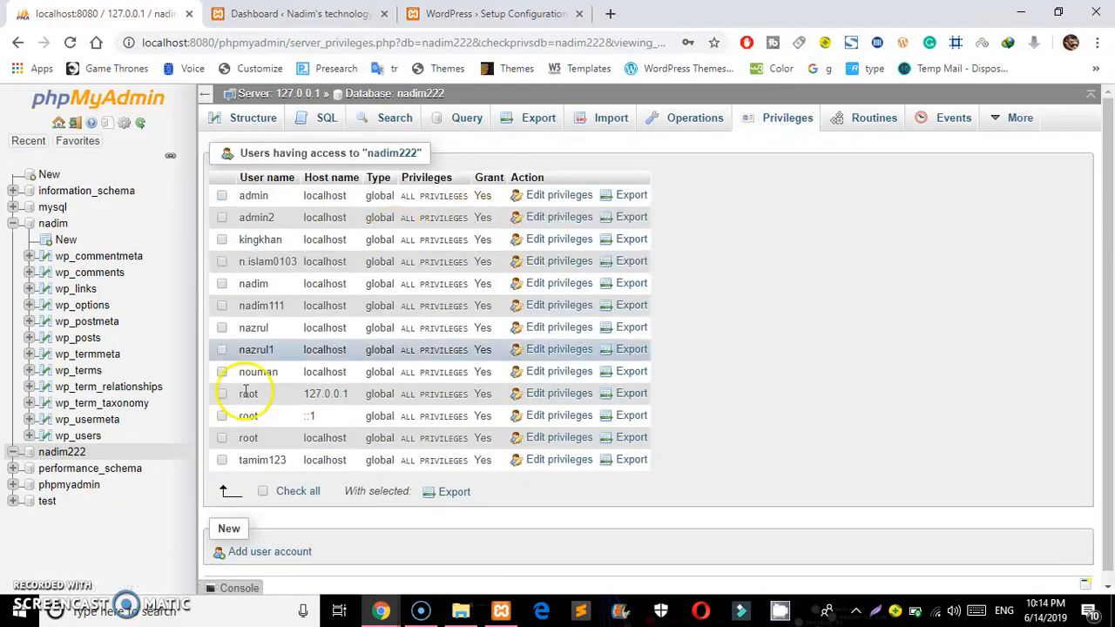
click(246, 554)
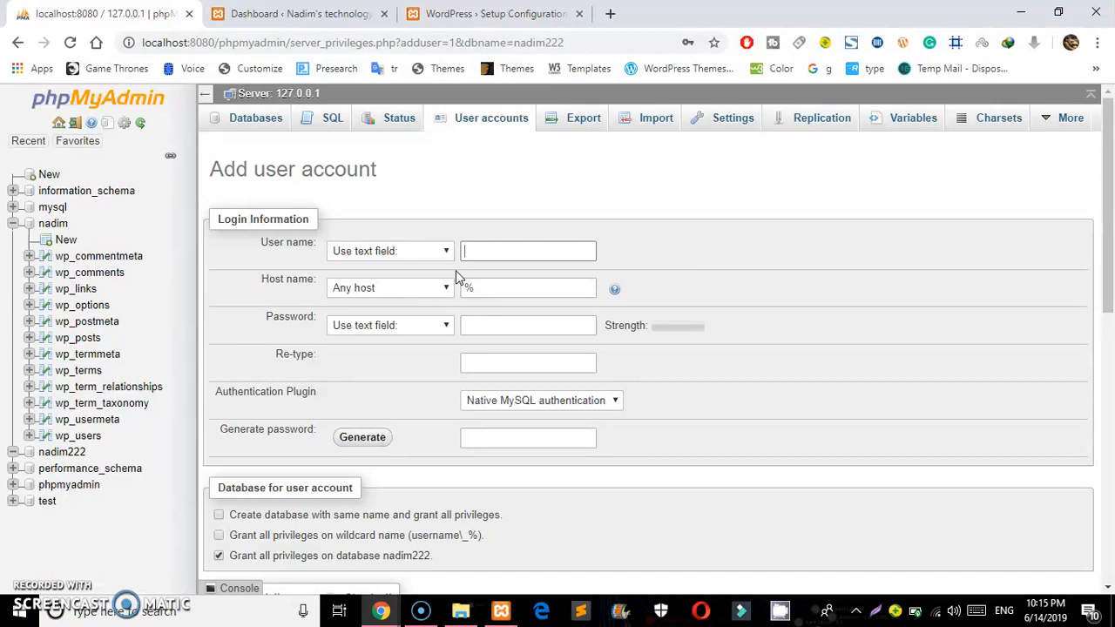
text(min222)
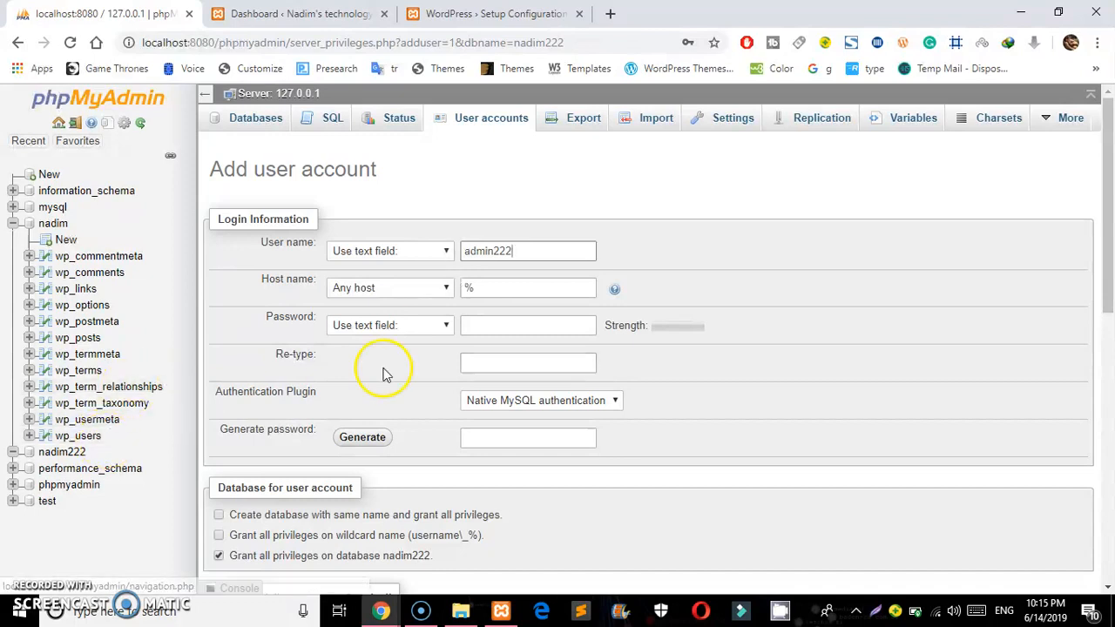
click(433, 294)
click(402, 319)
click(486, 323)
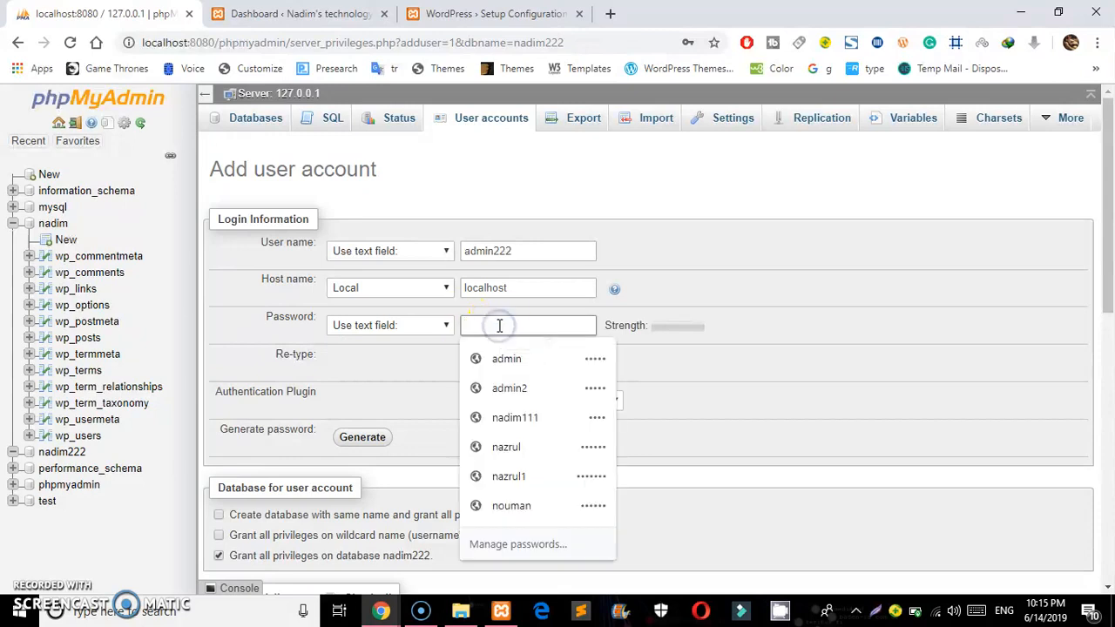
text(a)
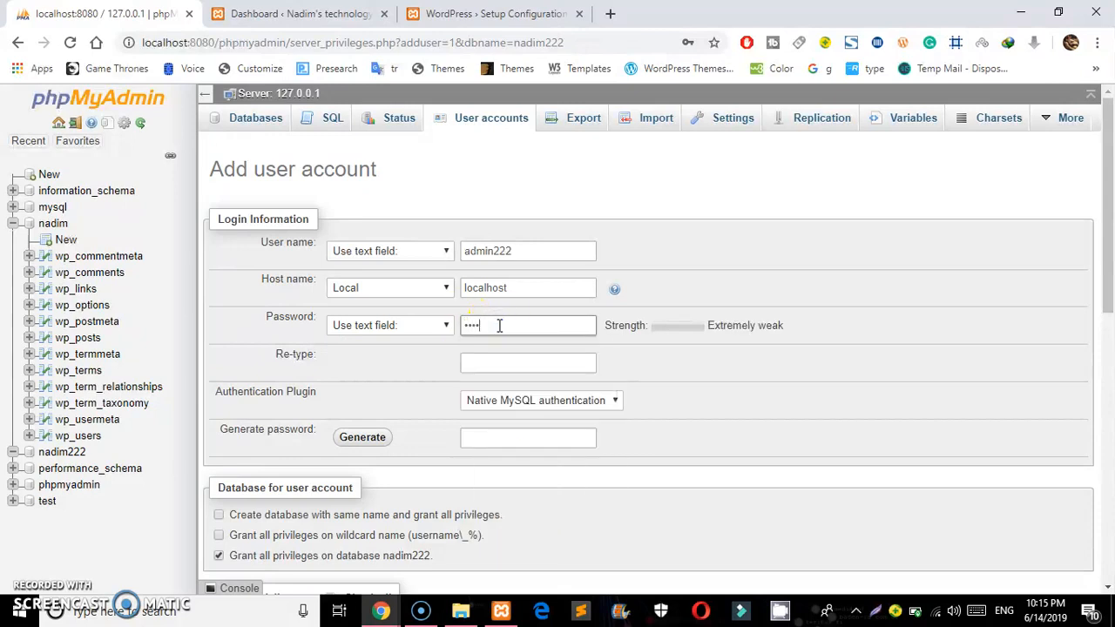
click(485, 361)
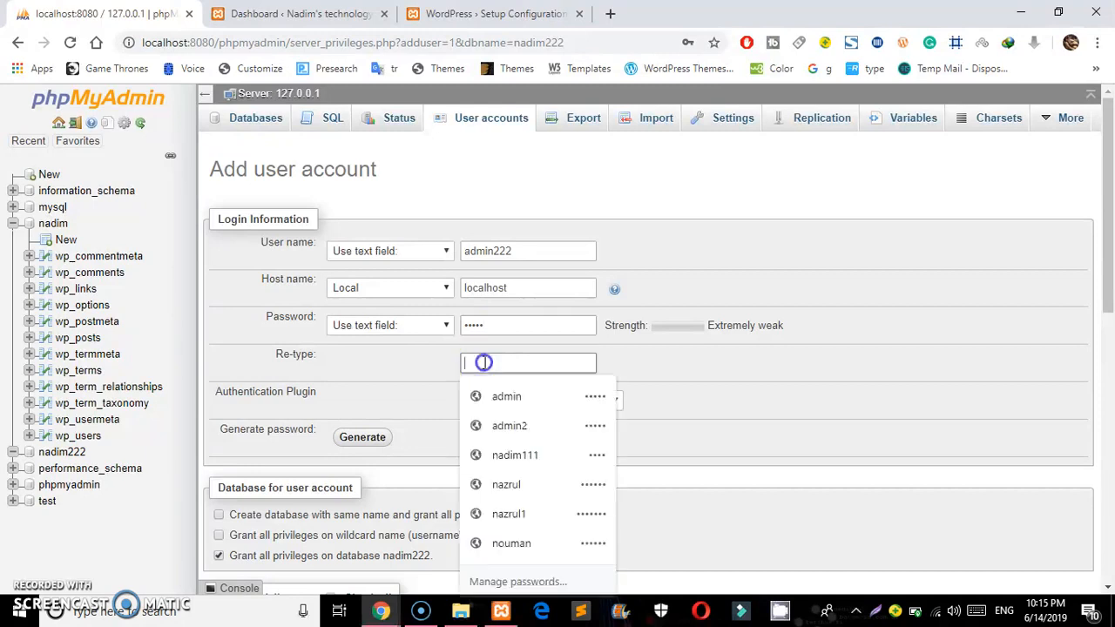
text(ad)
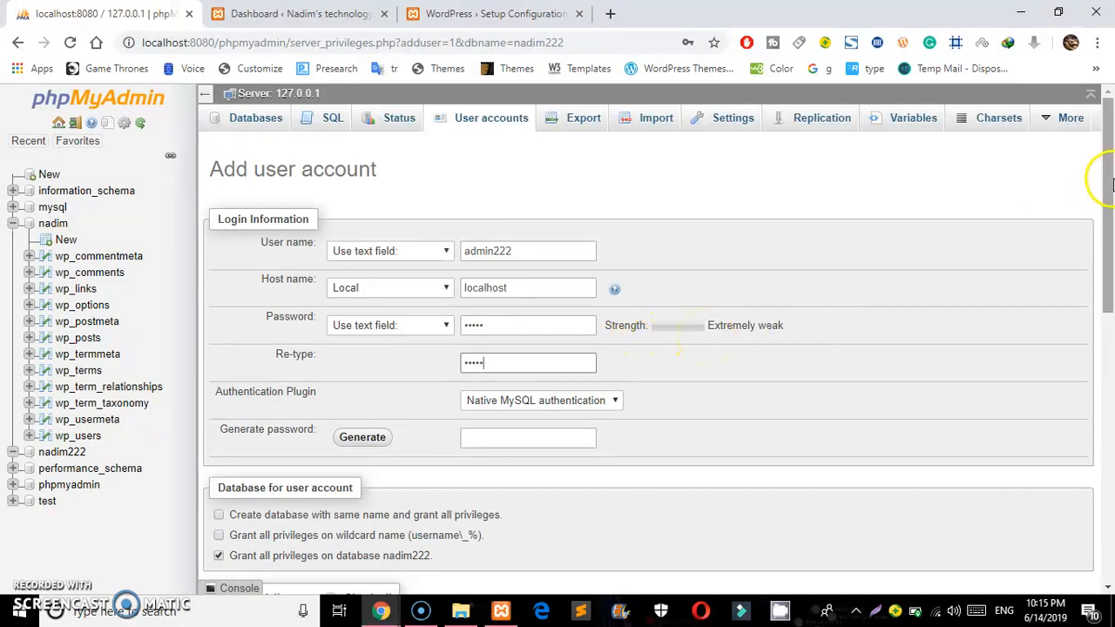
Grant admin222 every global privilege and create the account
drag(1109, 185, 1094, 272)
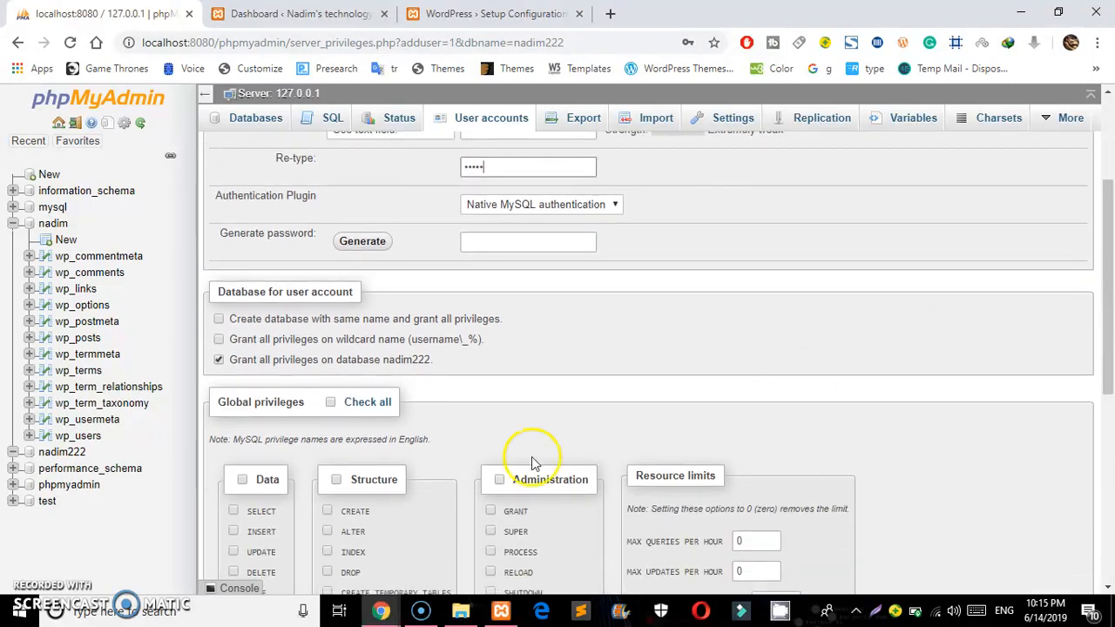
click(327, 402)
drag(1103, 265, 1090, 461)
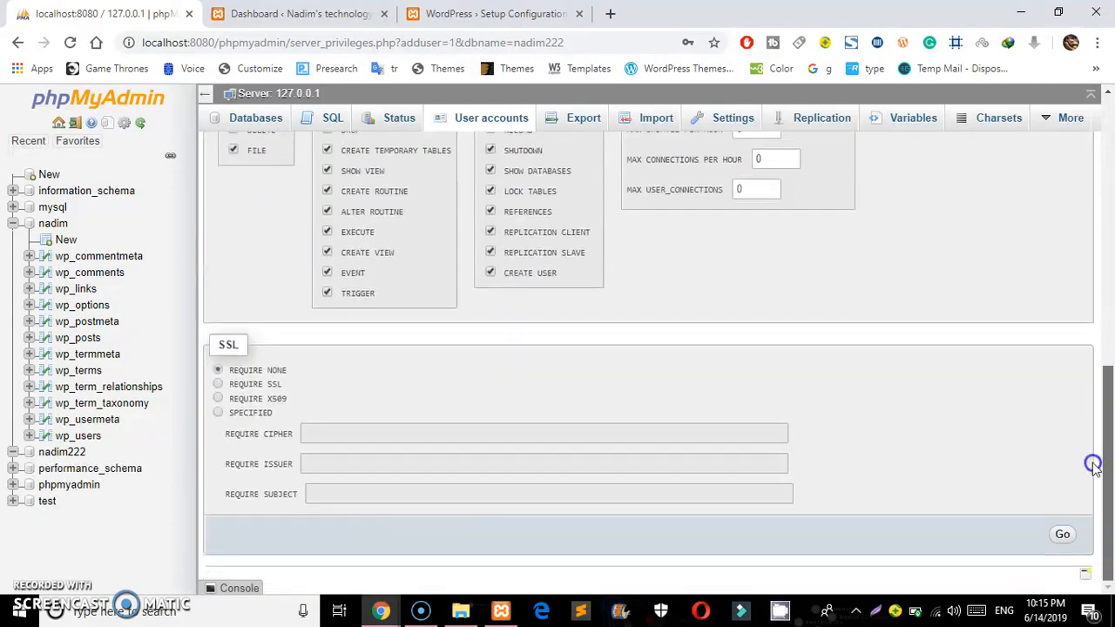
click(1063, 536)
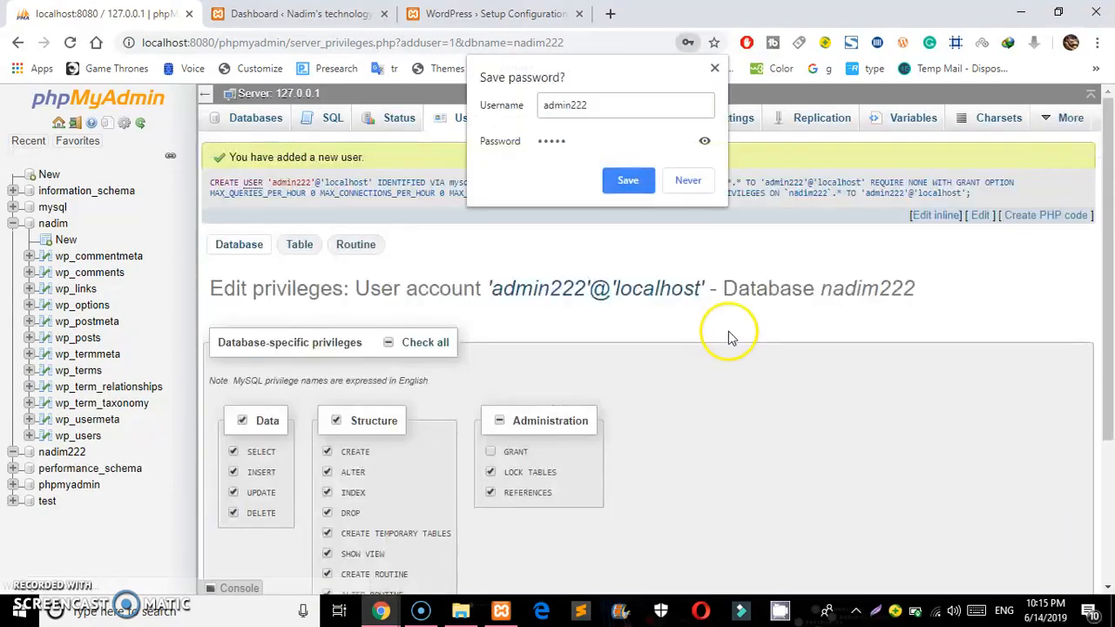
Save the new login in Chrome and return to the wordpresse database setup form
click(623, 177)
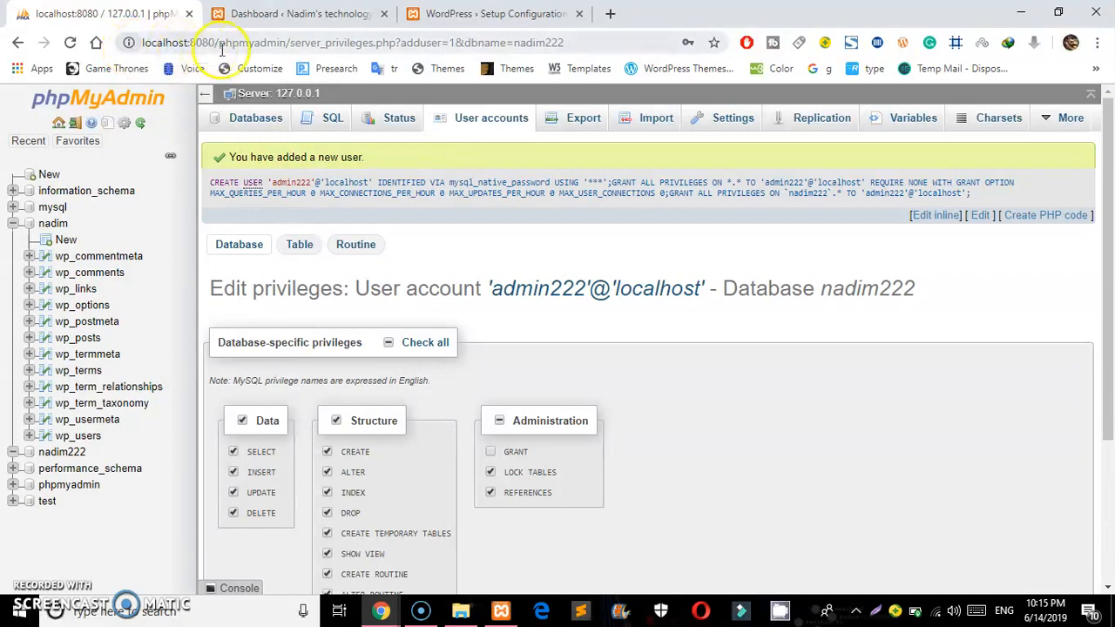
click(481, 17)
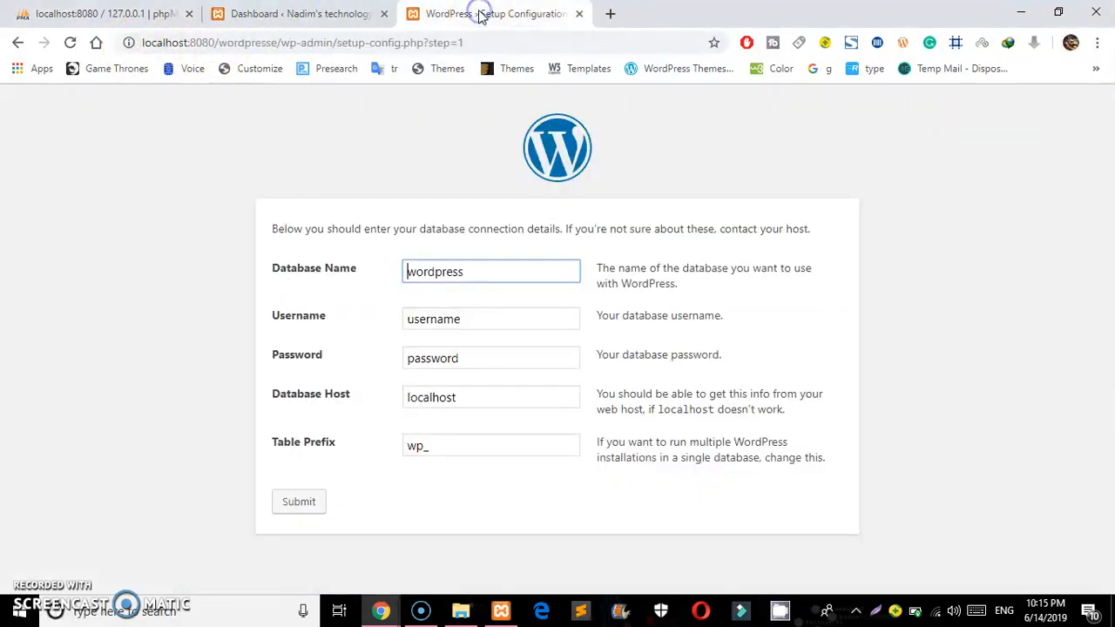
Replace the default database name with nadim222
click(481, 277)
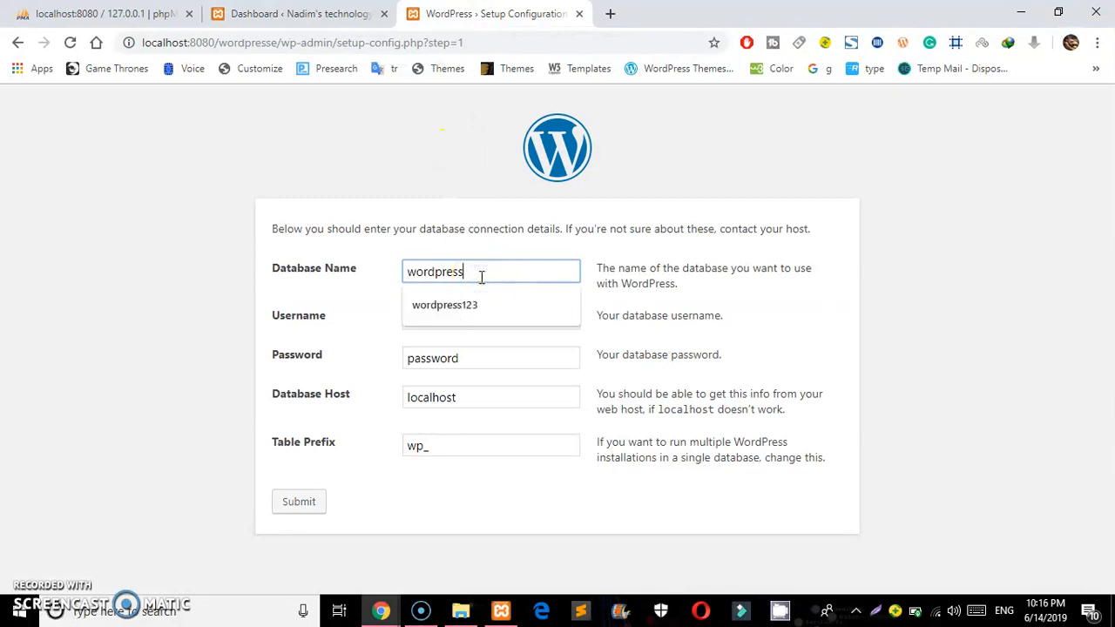
double_click(480, 277)
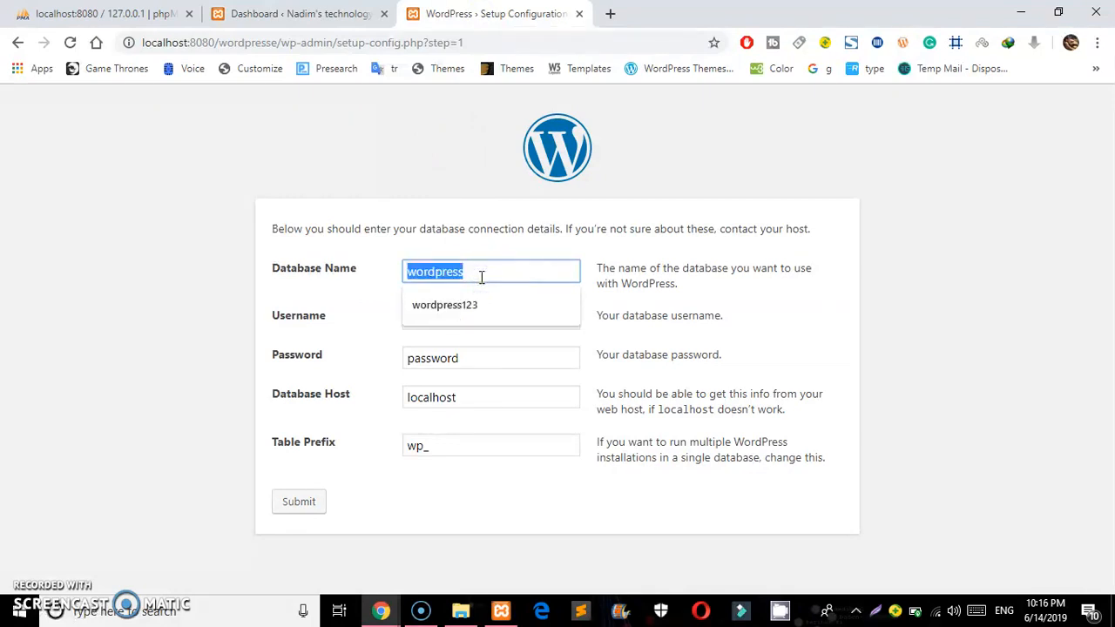
key(BackSpace)
text(na)
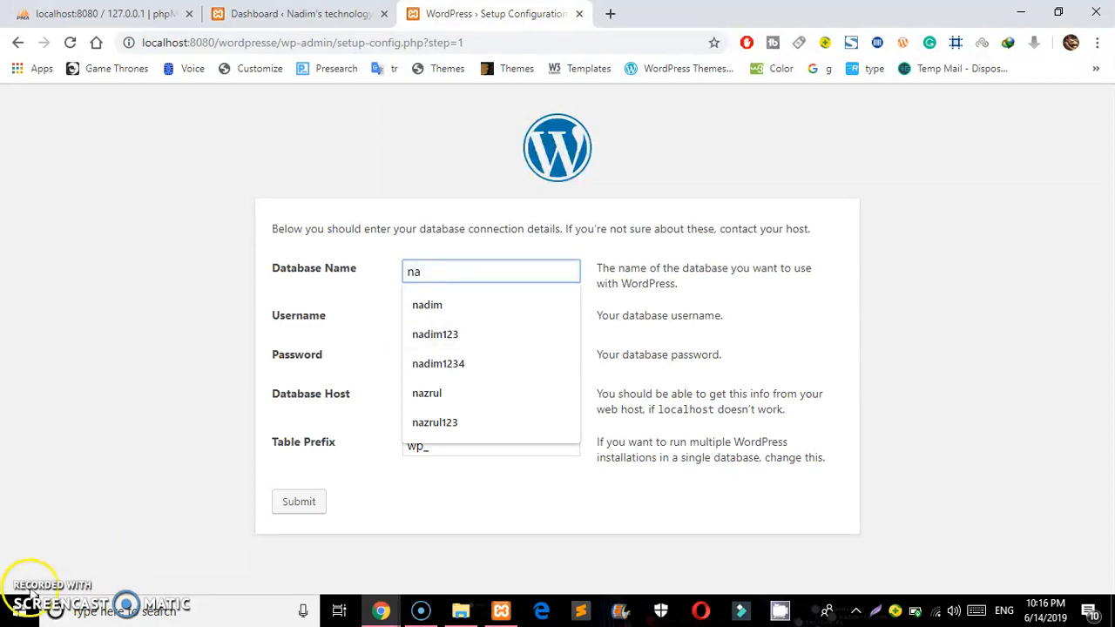
click(438, 301)
text(dim222)
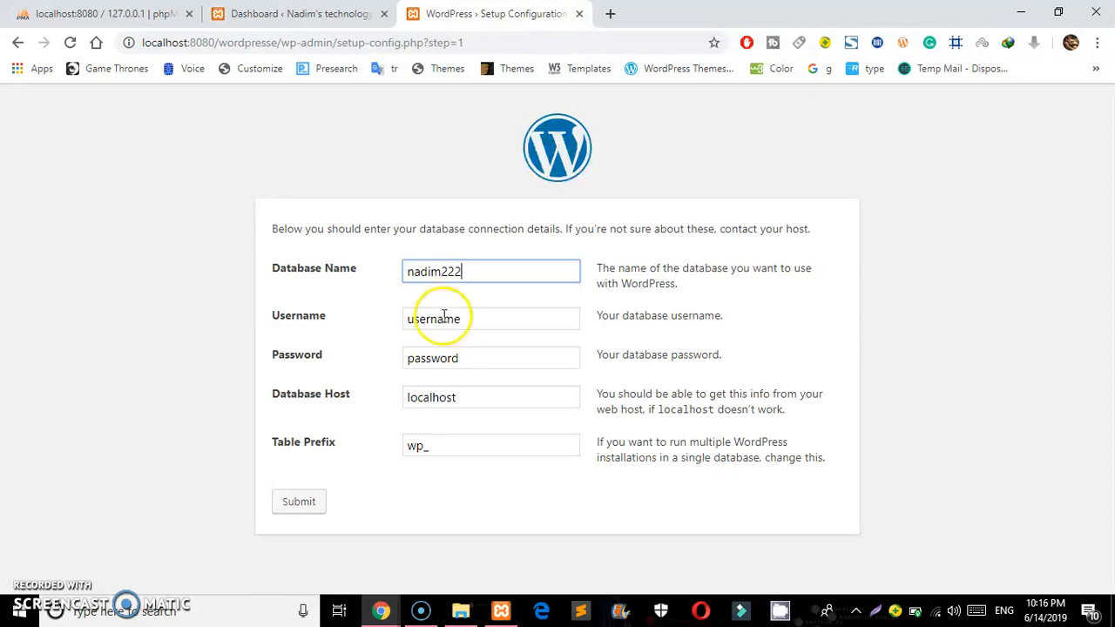
Enter username admin222 and its password, submit, and start the WordPress installation
click(439, 318)
text(admin222)
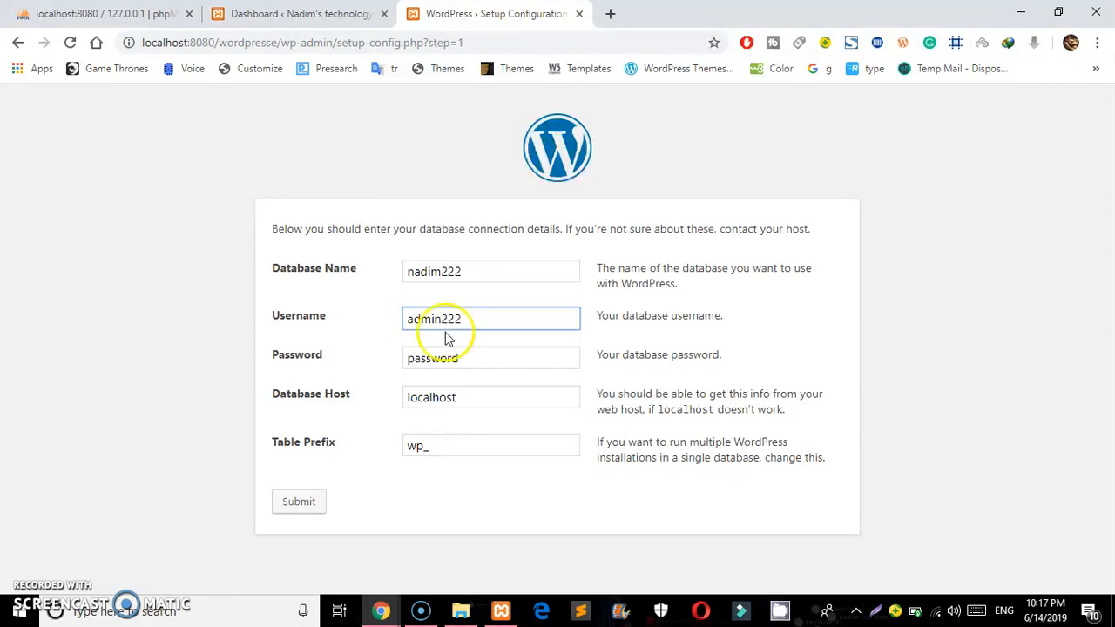
click(458, 358)
double_click(458, 358)
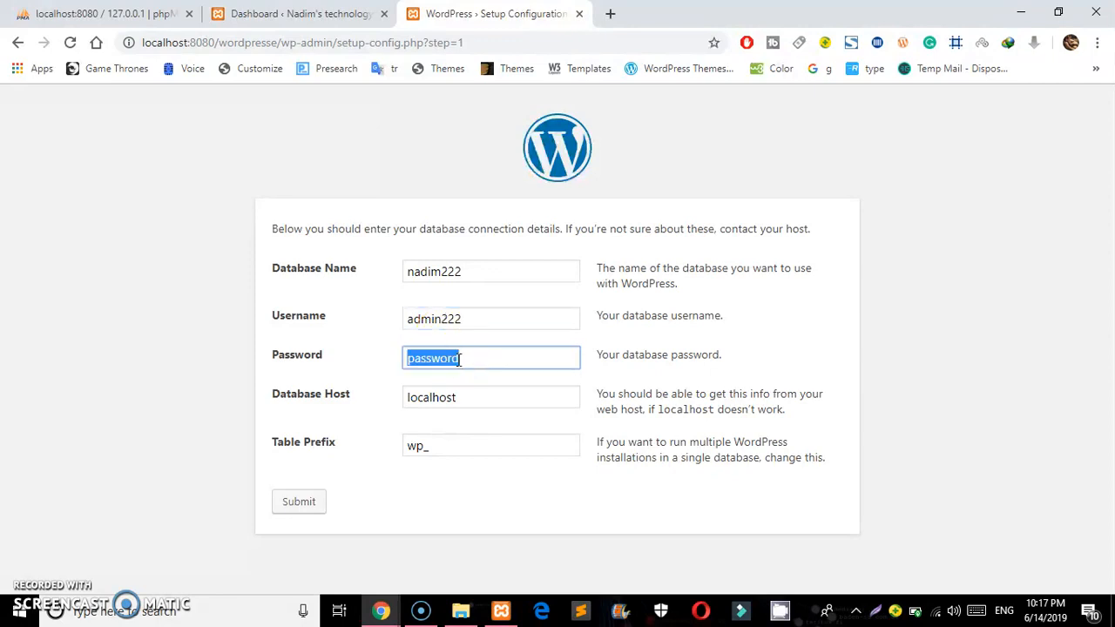
key(BackSpace)
click(299, 513)
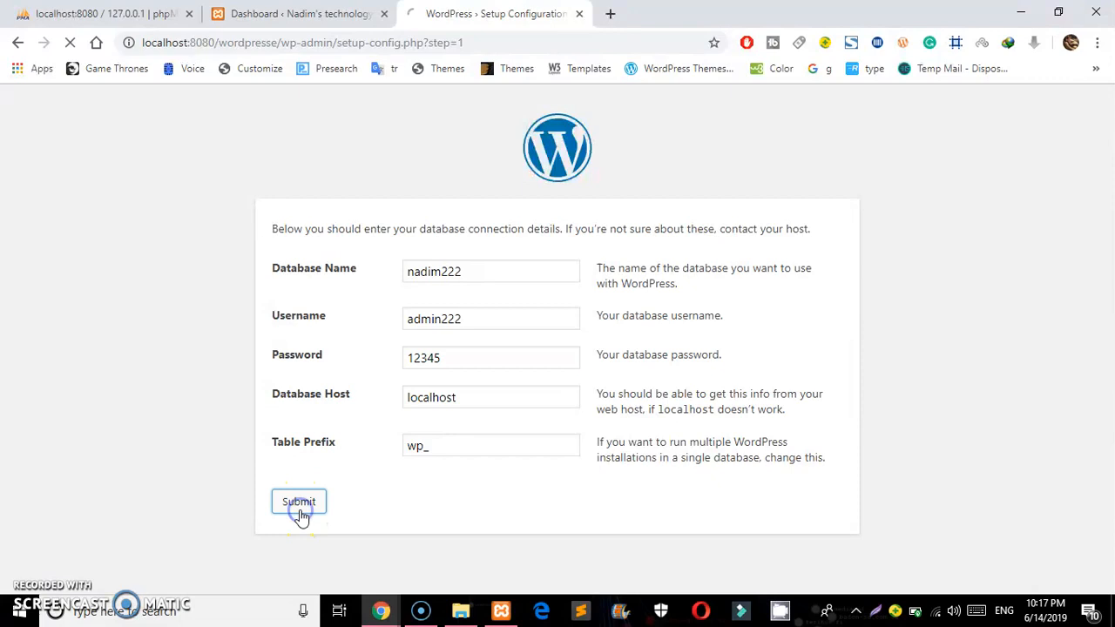
click(345, 300)
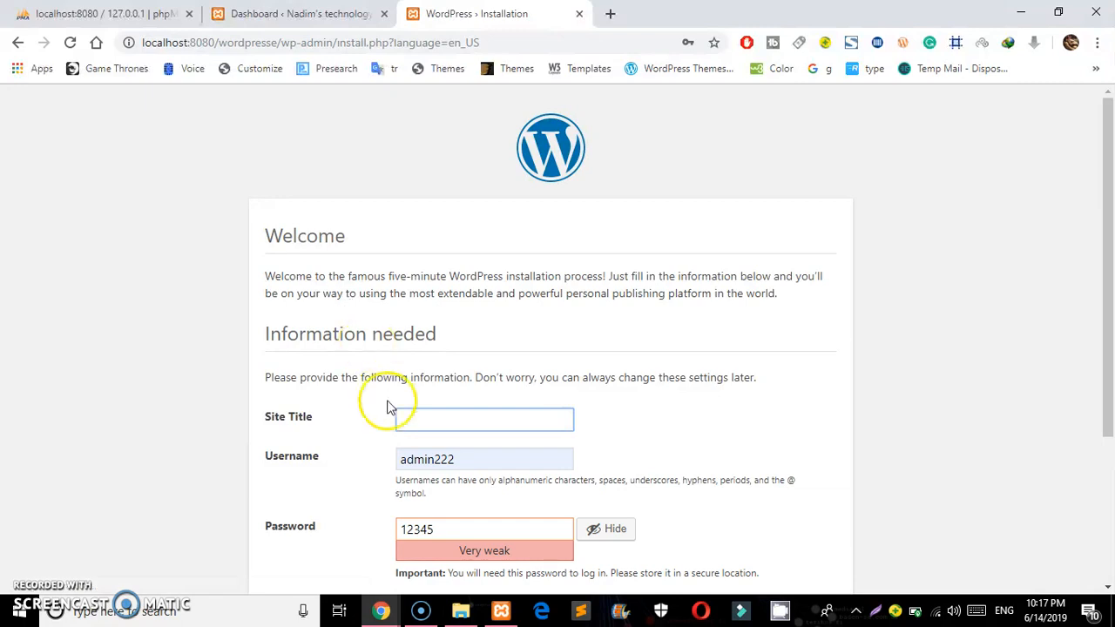
Set the site title to "Nadim's technology club" using the saved suggestion
click(409, 415)
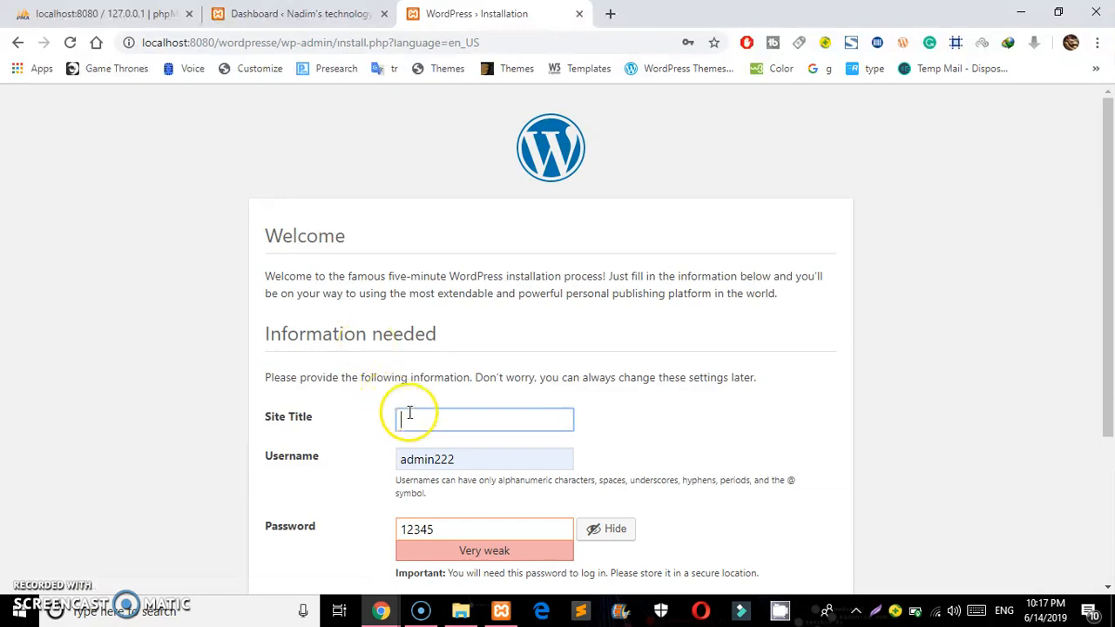
text(na)
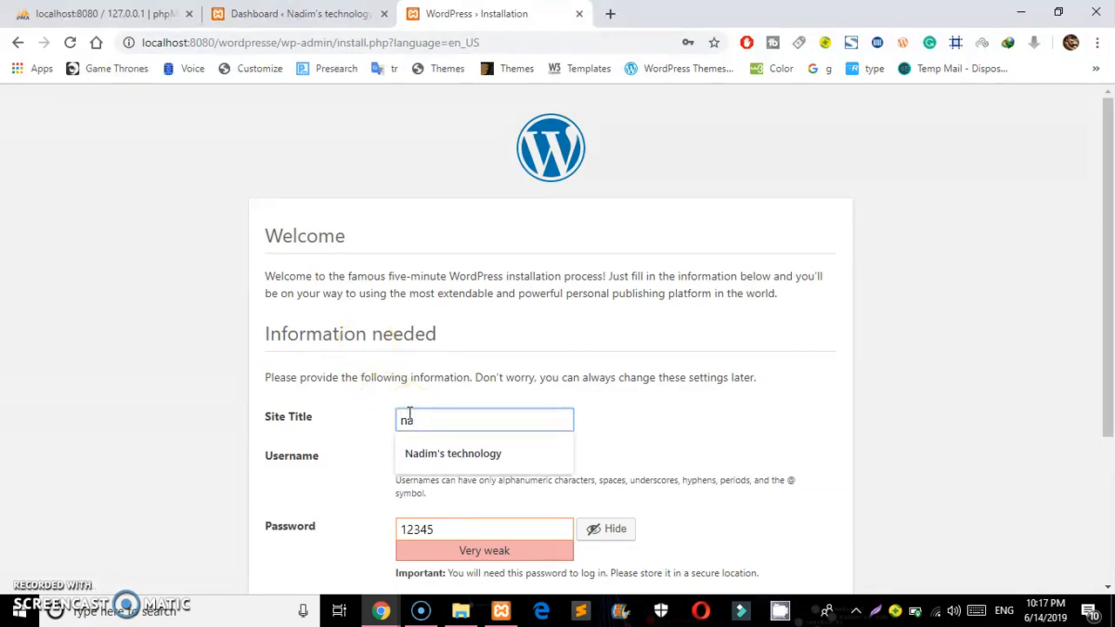
text(di)
key(Down)
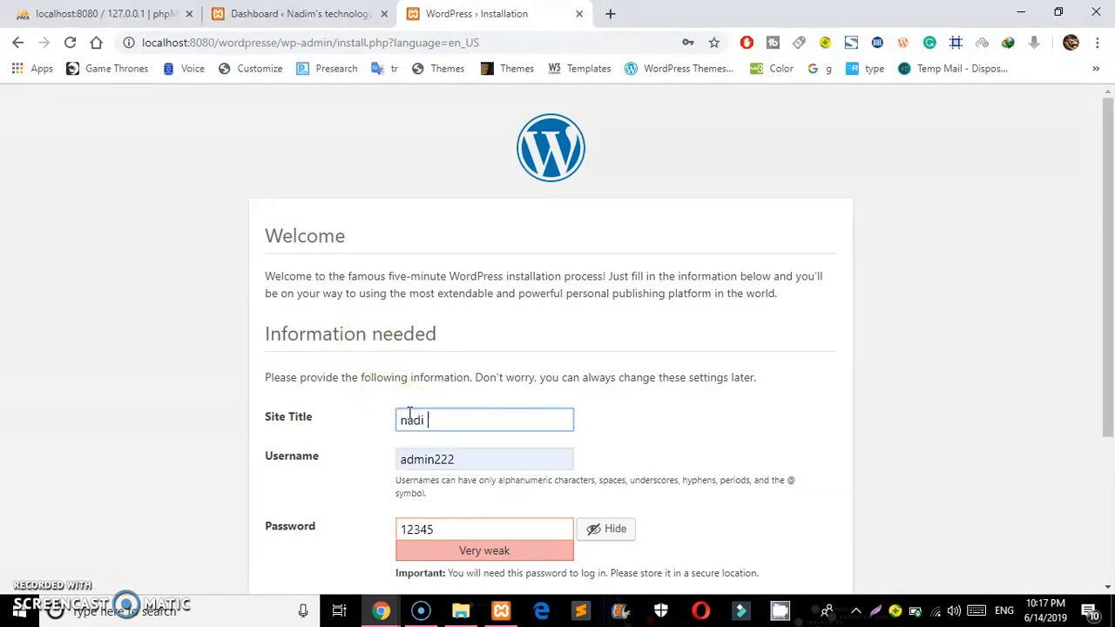
key(BackSpace)
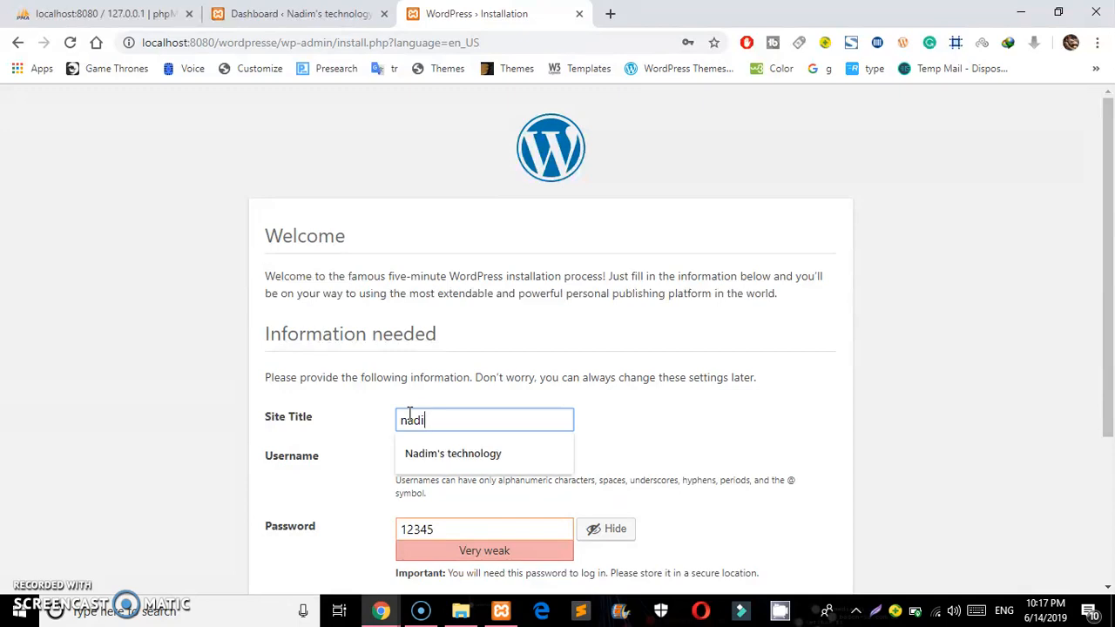
key(Down)
key(Return)
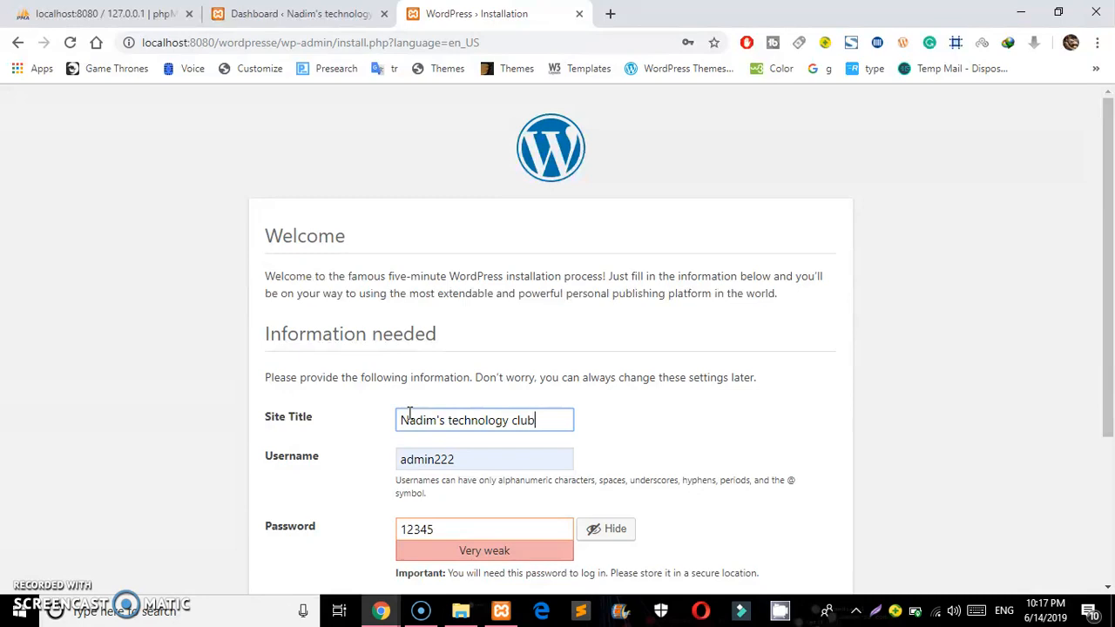
Confirm the weak password, discourage search engines, fill the saved email and install WordPress
drag(1112, 183, 1106, 326)
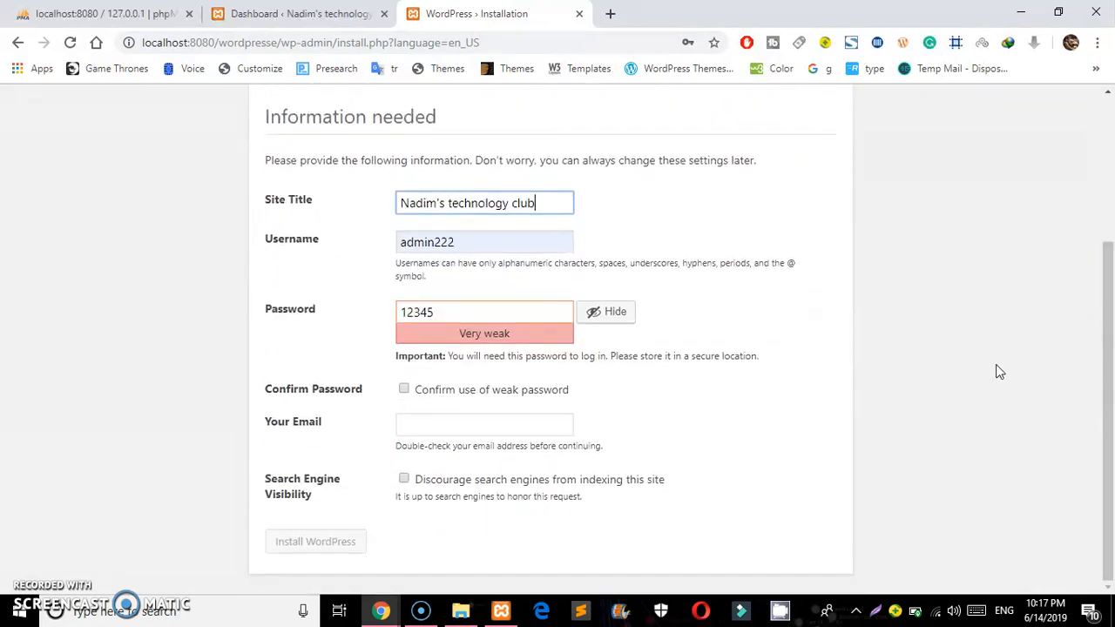
click(403, 389)
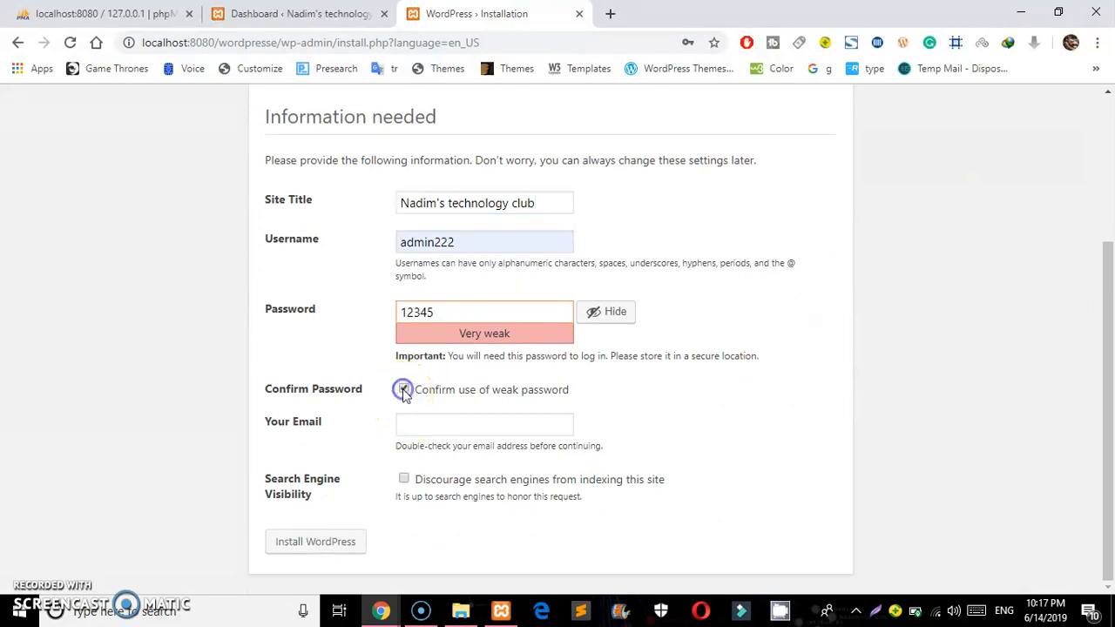
click(403, 479)
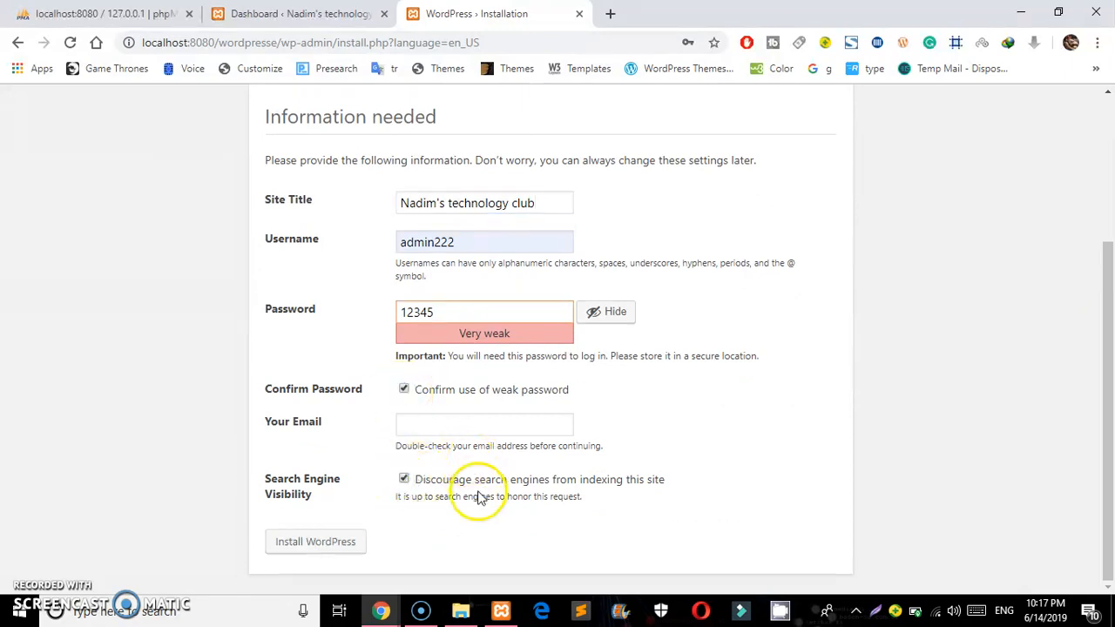
click(464, 421)
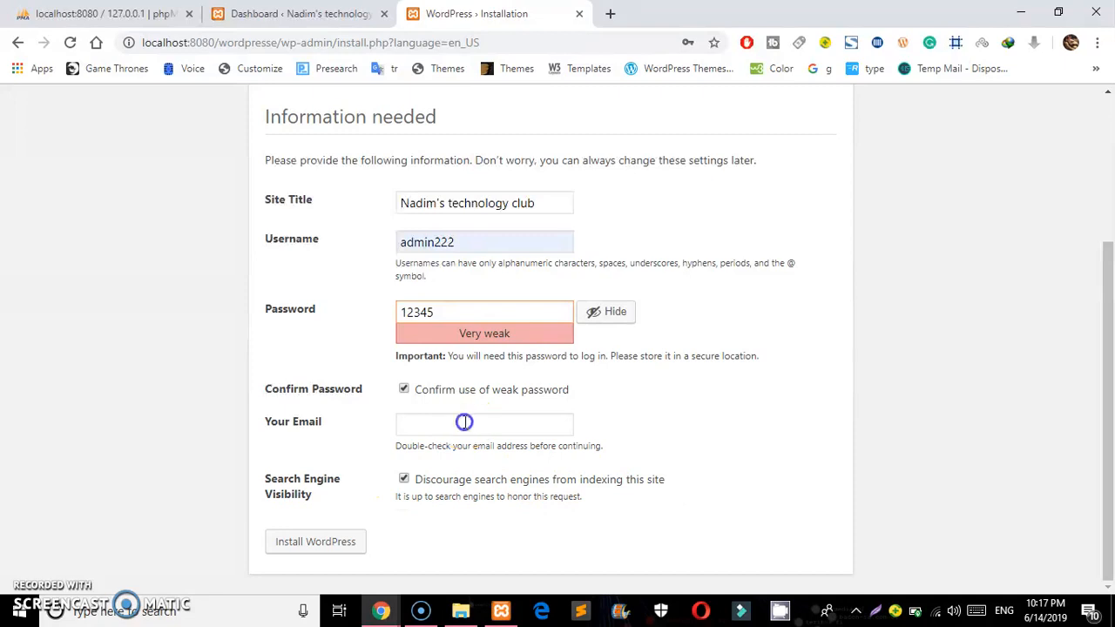
click(464, 455)
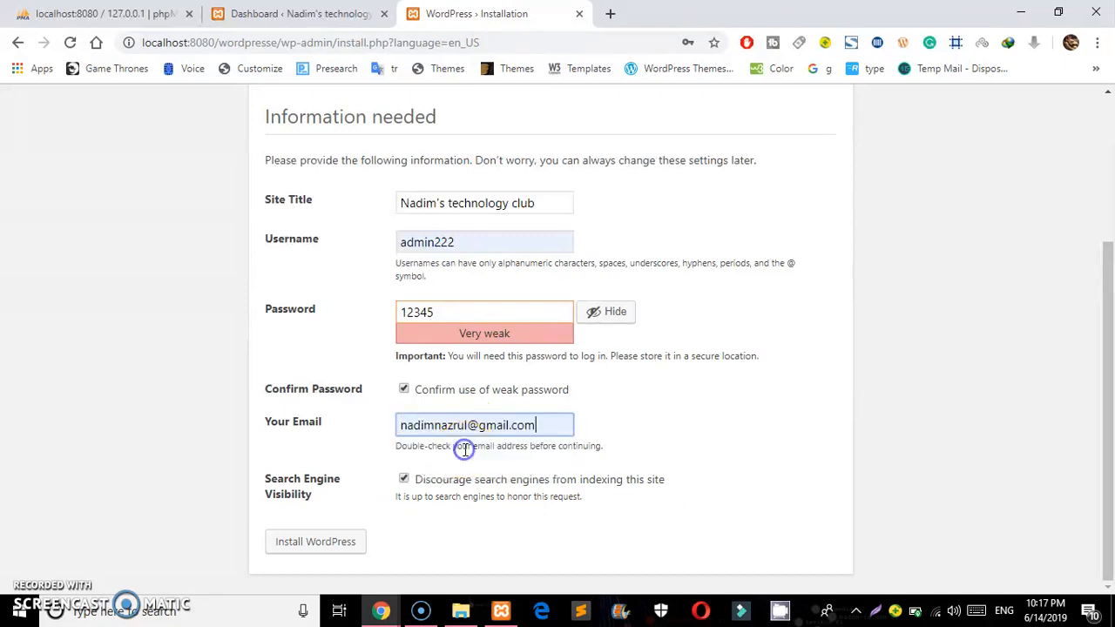
click(324, 549)
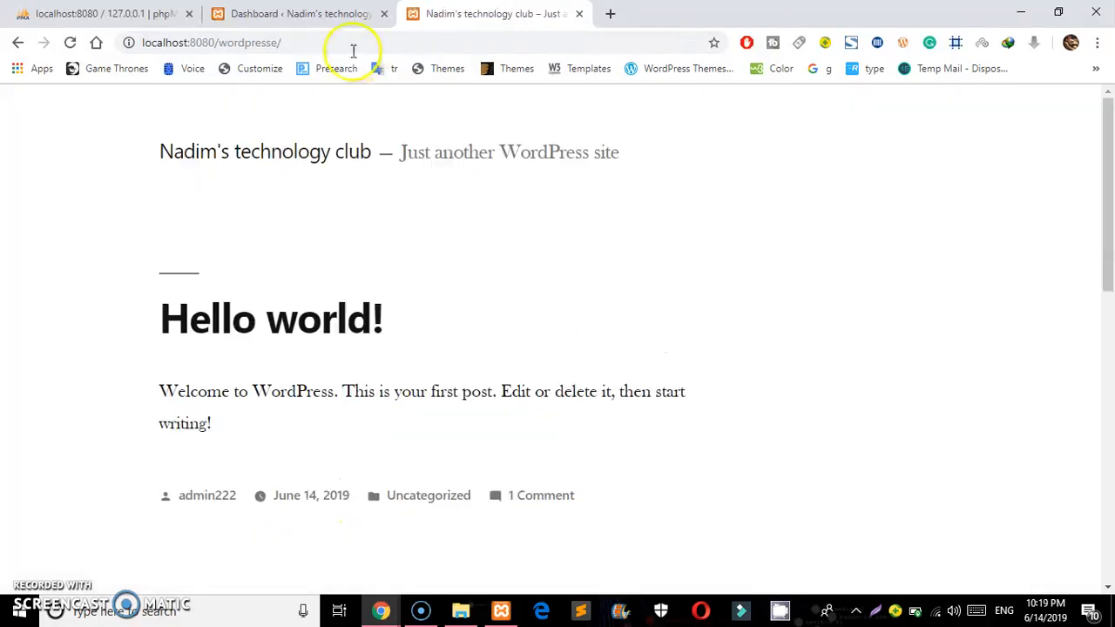
Reload the new wordpresse site's front page
click(336, 43)
click(336, 44)
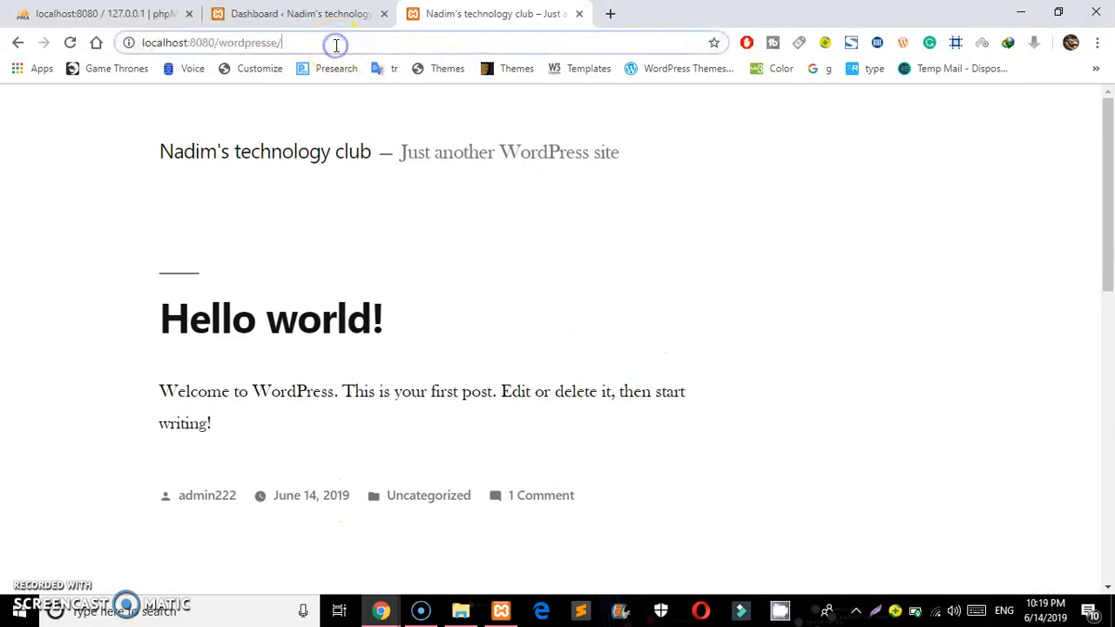
click(304, 48)
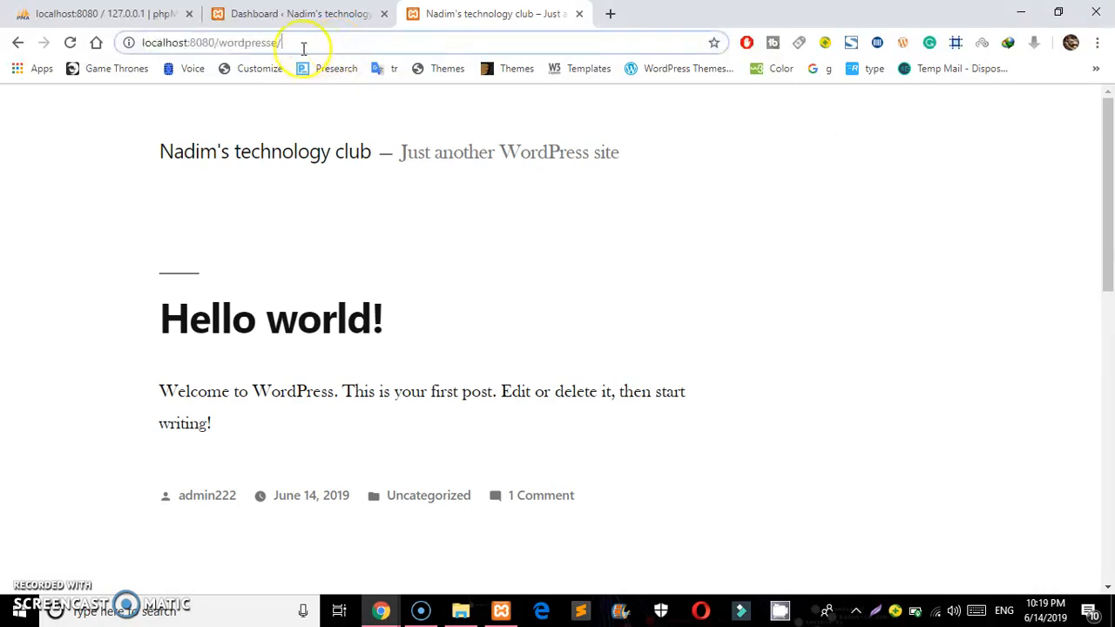
click(297, 10)
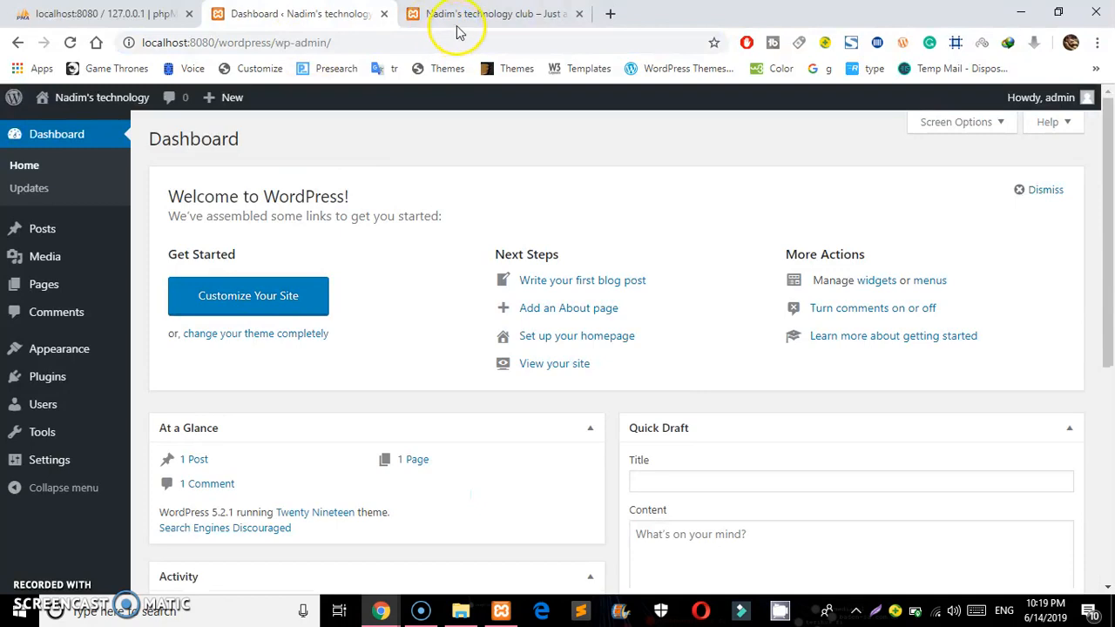
click(459, 11)
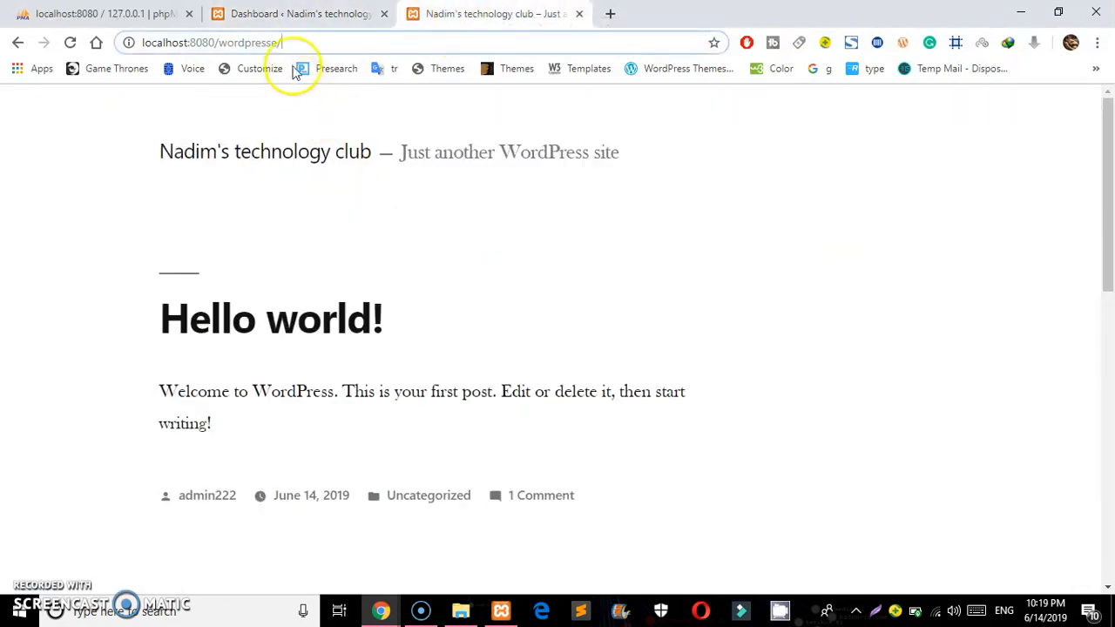
key(Return)
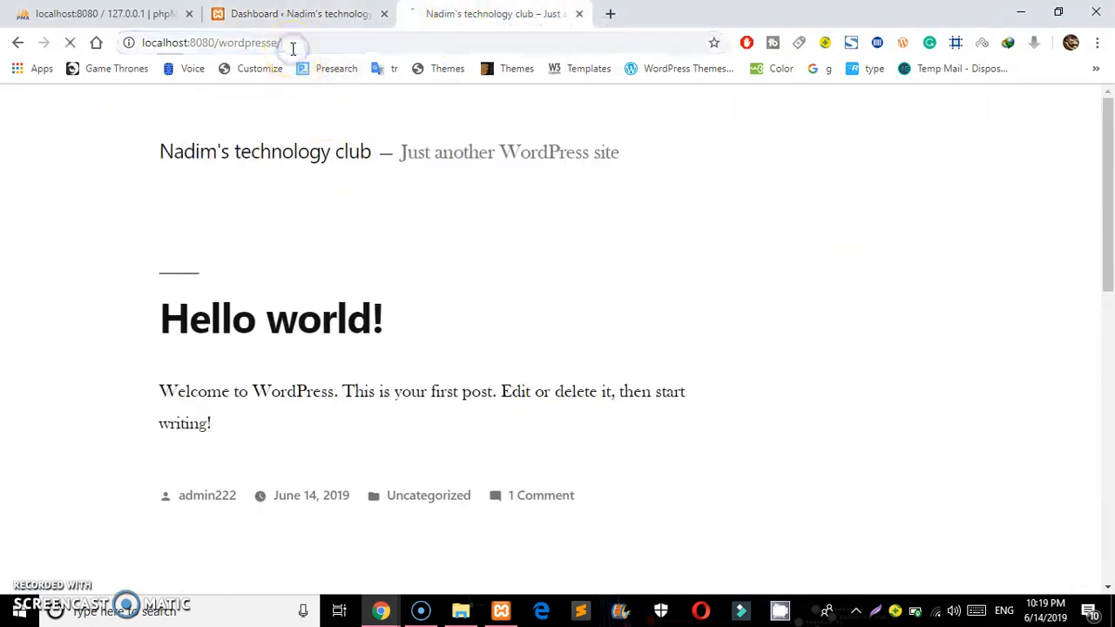
Copy the first site's wp-admin address and open it for wordpresse to reach its login page
click(292, 43)
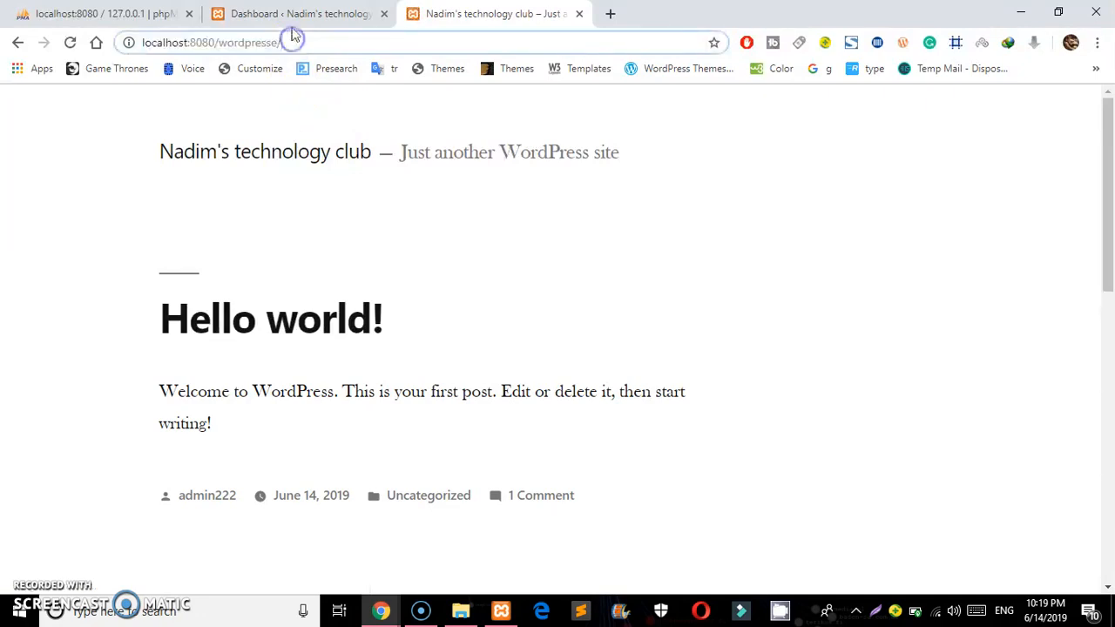
click(296, 9)
click(329, 42)
key(ctrl+c)
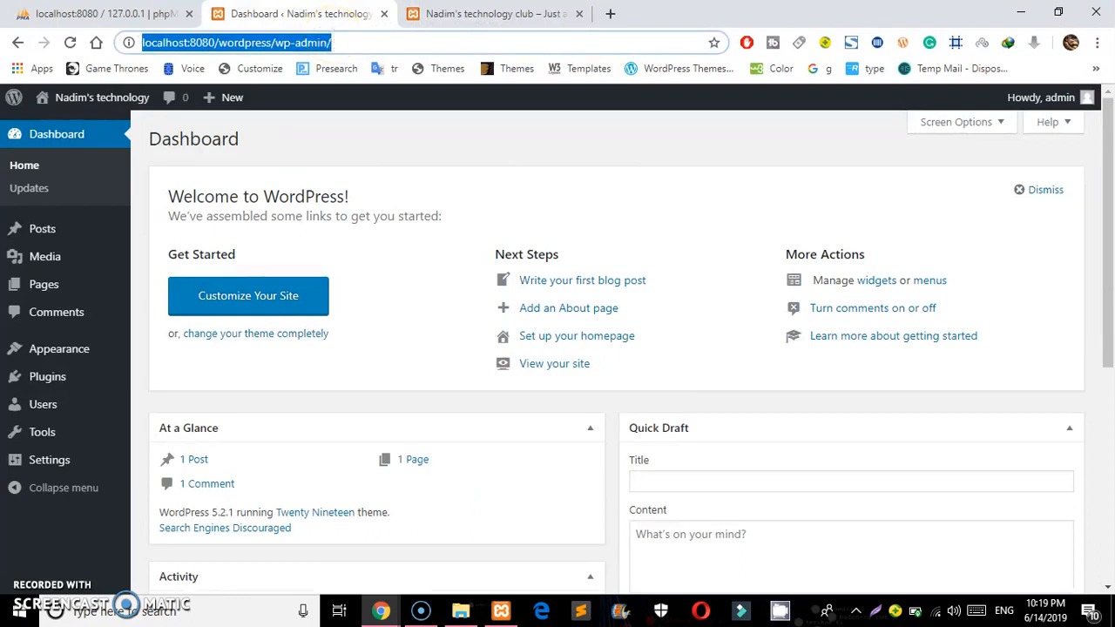
click(488, 13)
click(390, 45)
key(ctrl+v)
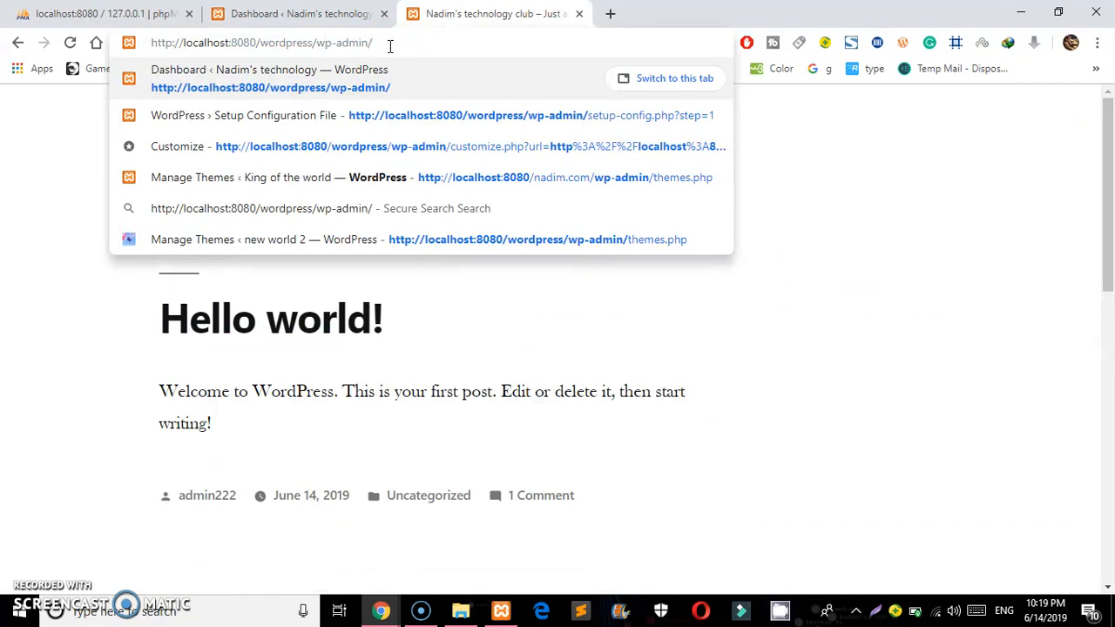
key(Return)
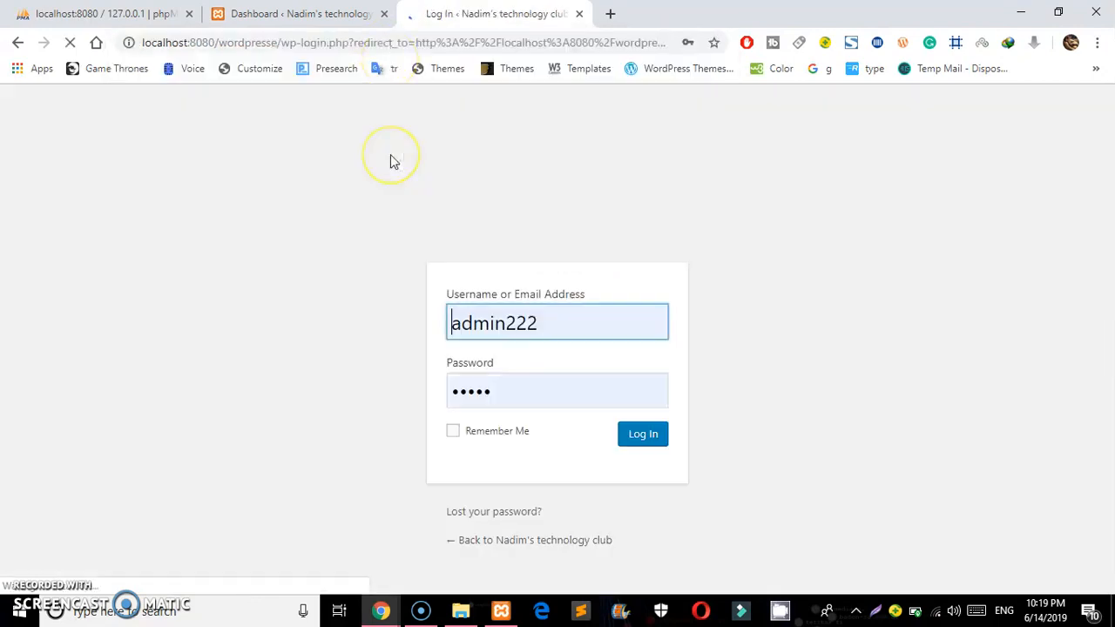
Log into the wordpresse site and compare its dashboard with the first site's
click(642, 435)
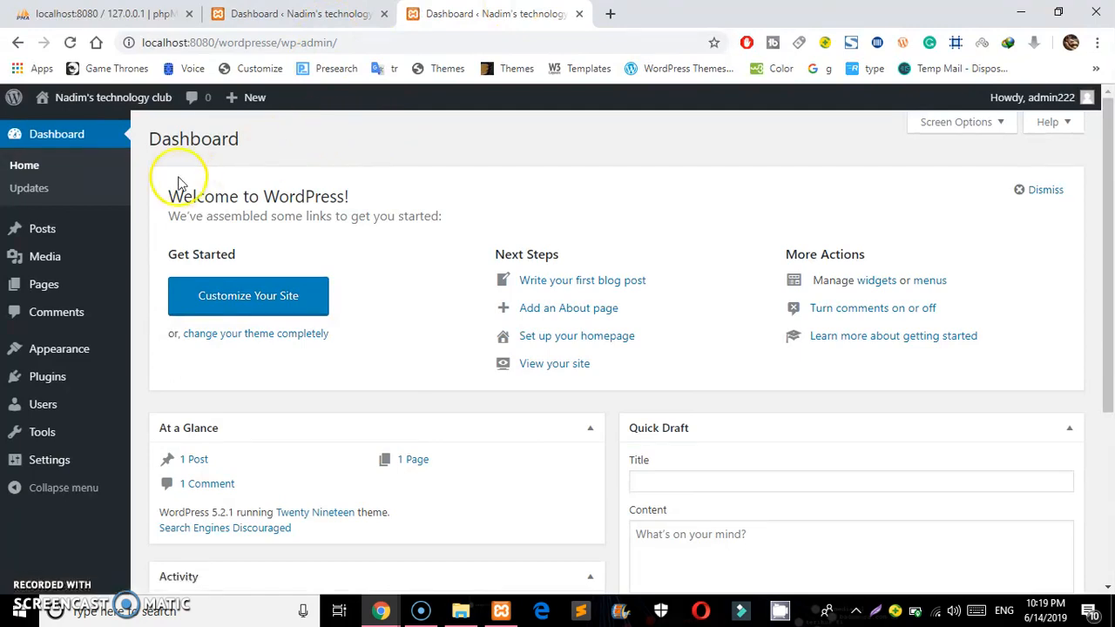
mouse_move(111, 95)
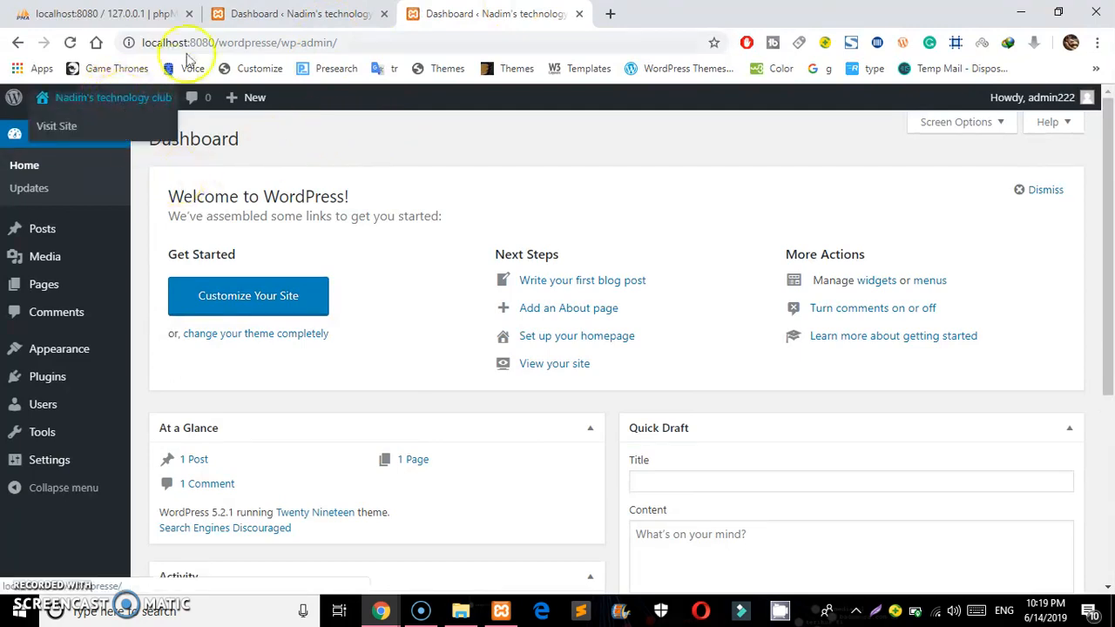
click(228, 13)
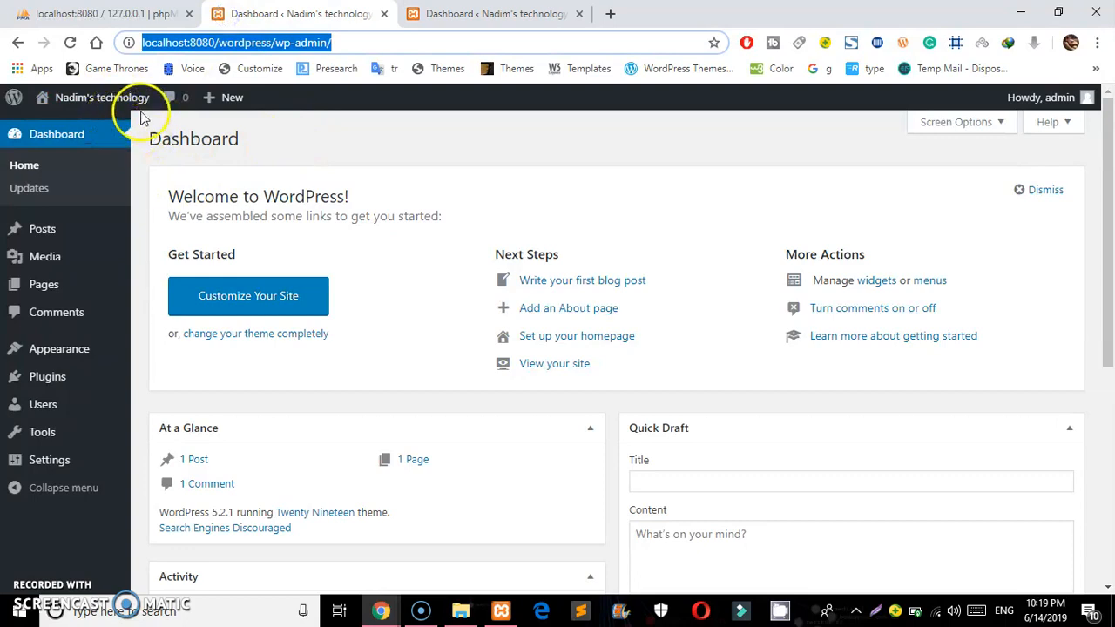
click(411, 20)
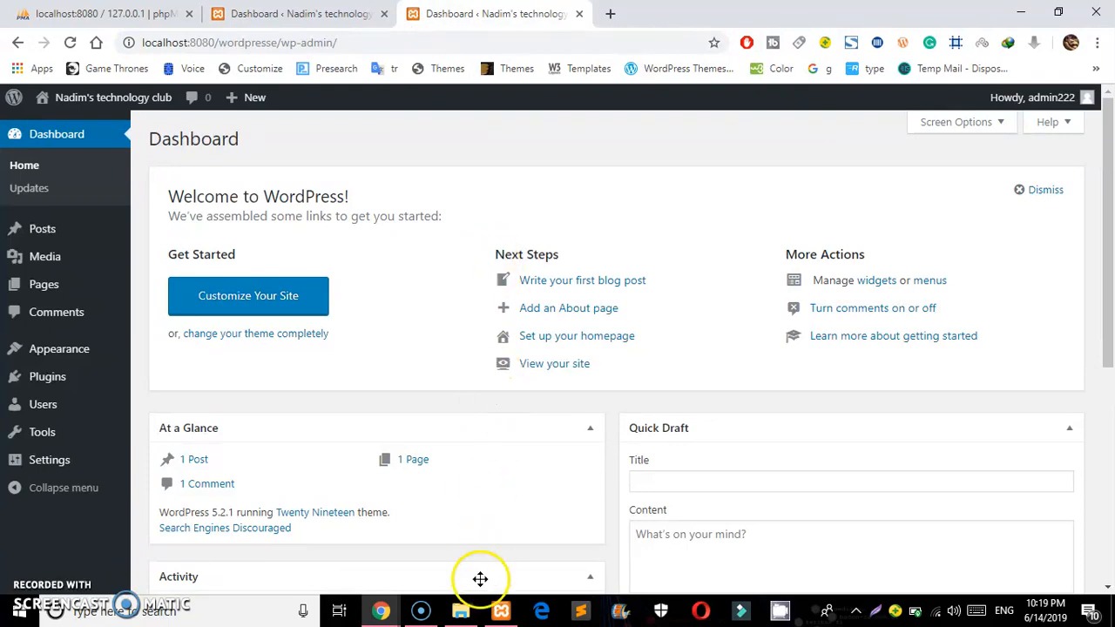
click(462, 611)
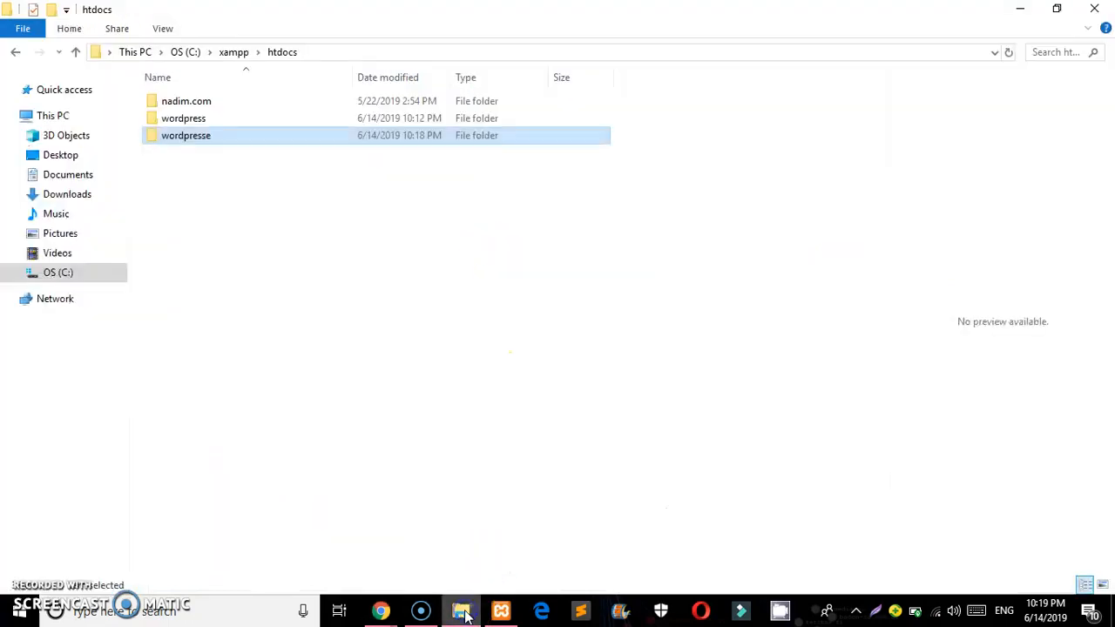
right_click(256, 190)
click(297, 251)
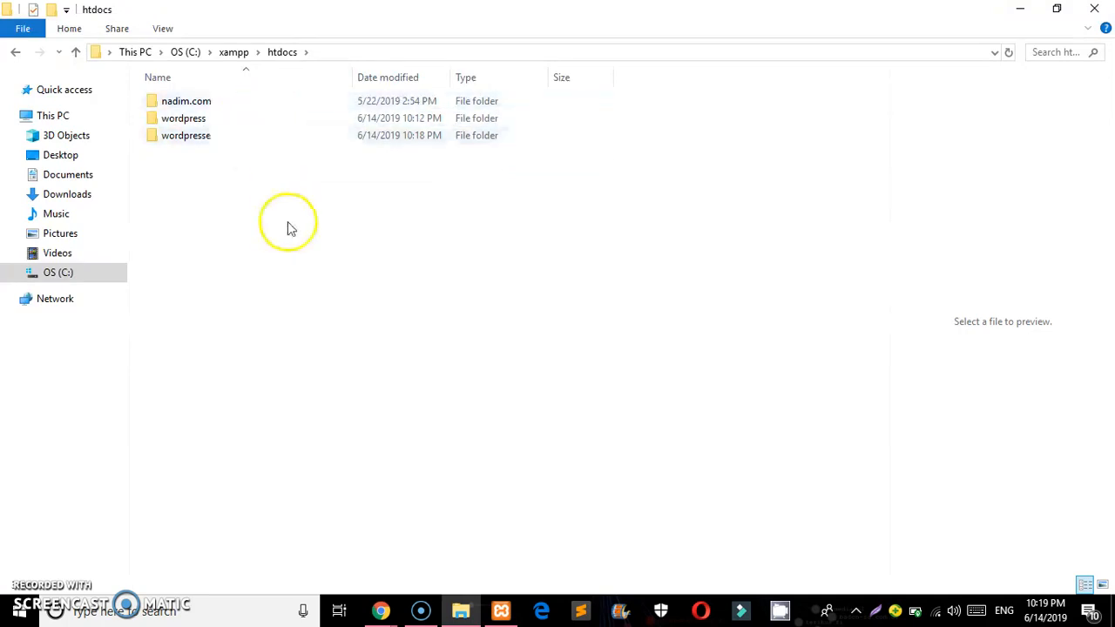
key(alt+Tab)
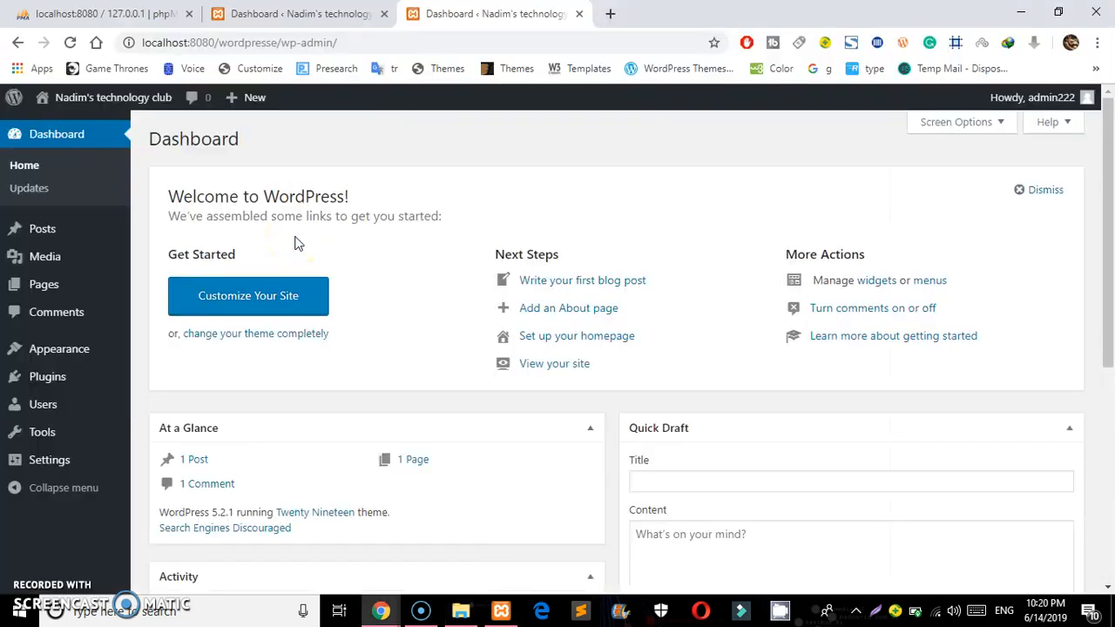
click(213, 40)
click(218, 38)
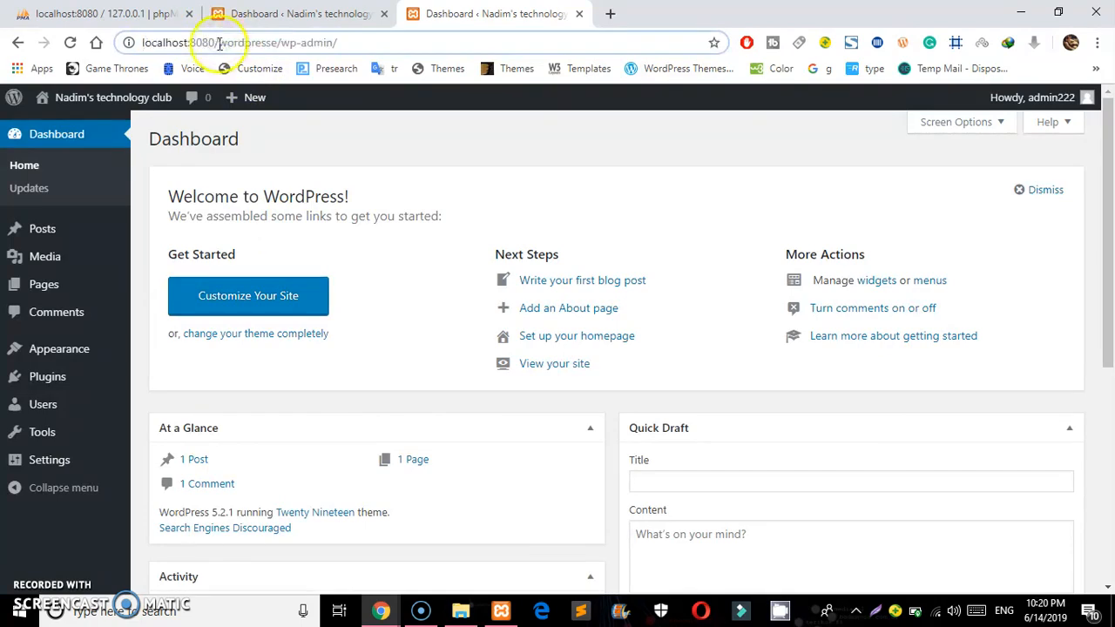